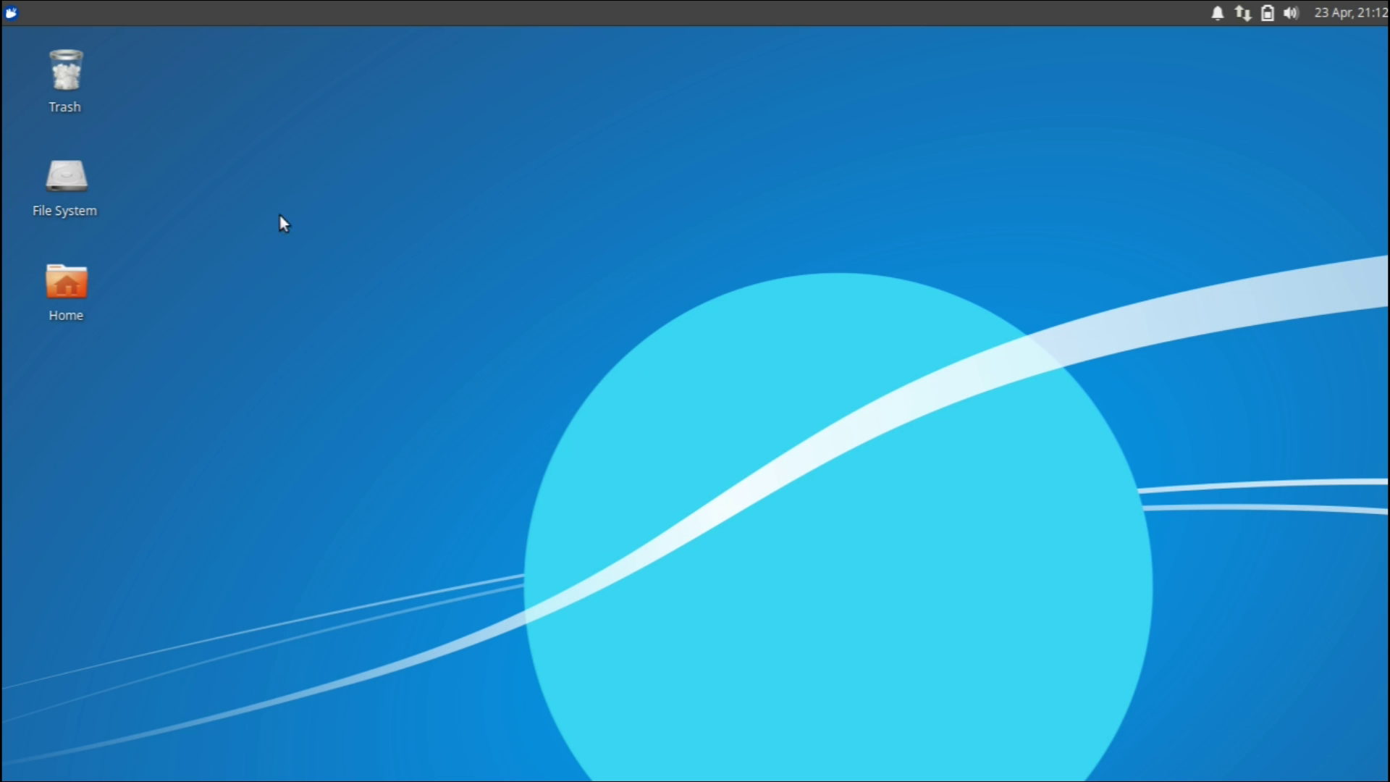
- Run uname -a in a terminal to show kernel 5.4.0-26-generic x86_64, then close the terminal
{"action": "left_click", "coordinate": [10, 11]}
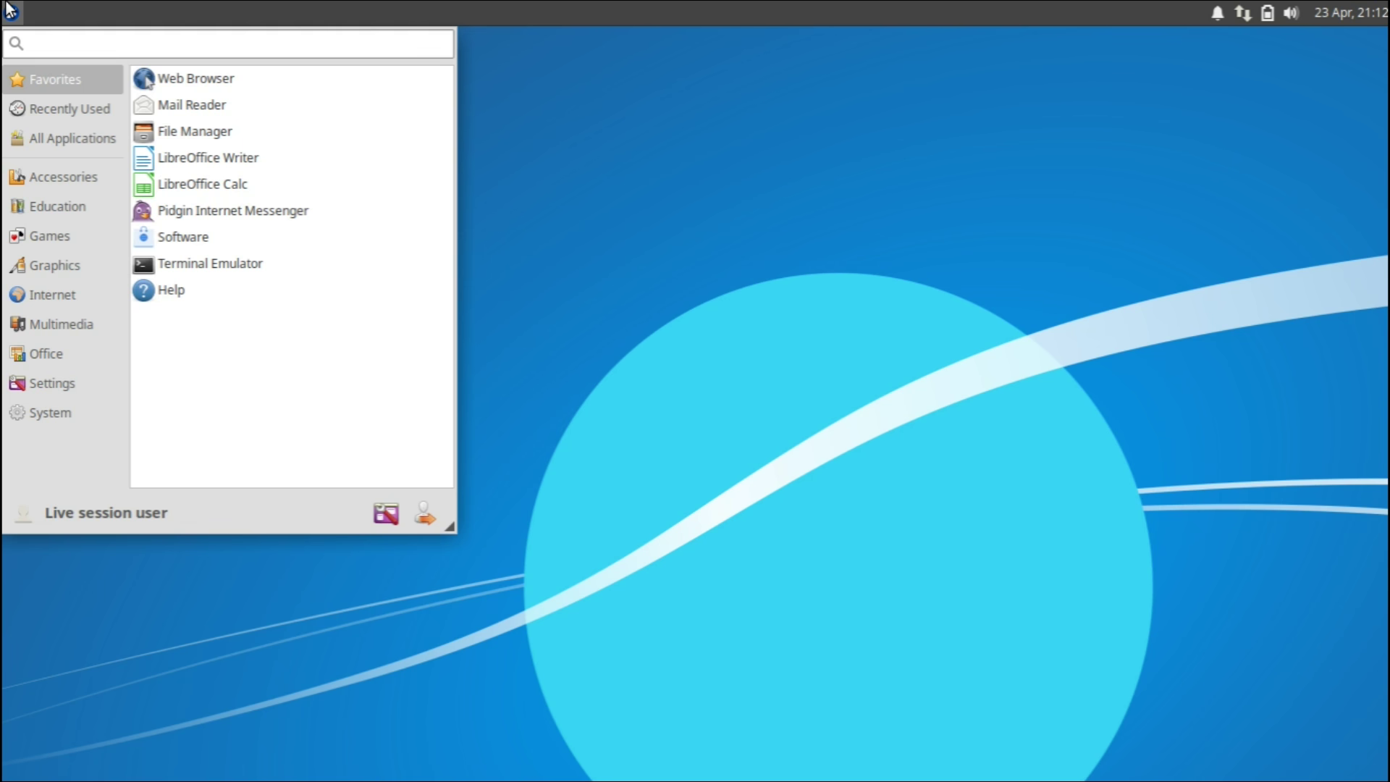
{"action": "left_click", "coordinate": [264, 267]}
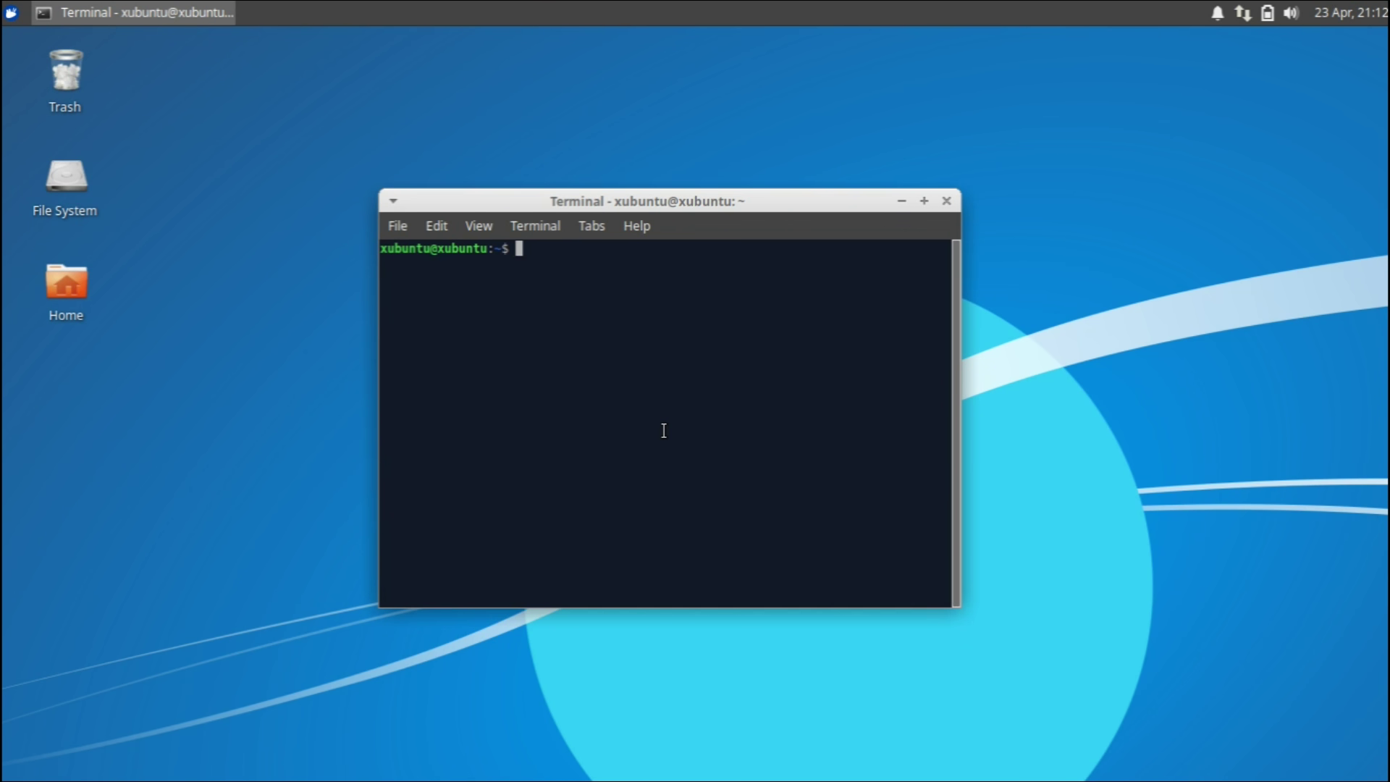
{"action": "type", "text": "uname -a"}
{"action": "key", "text": "Return"}
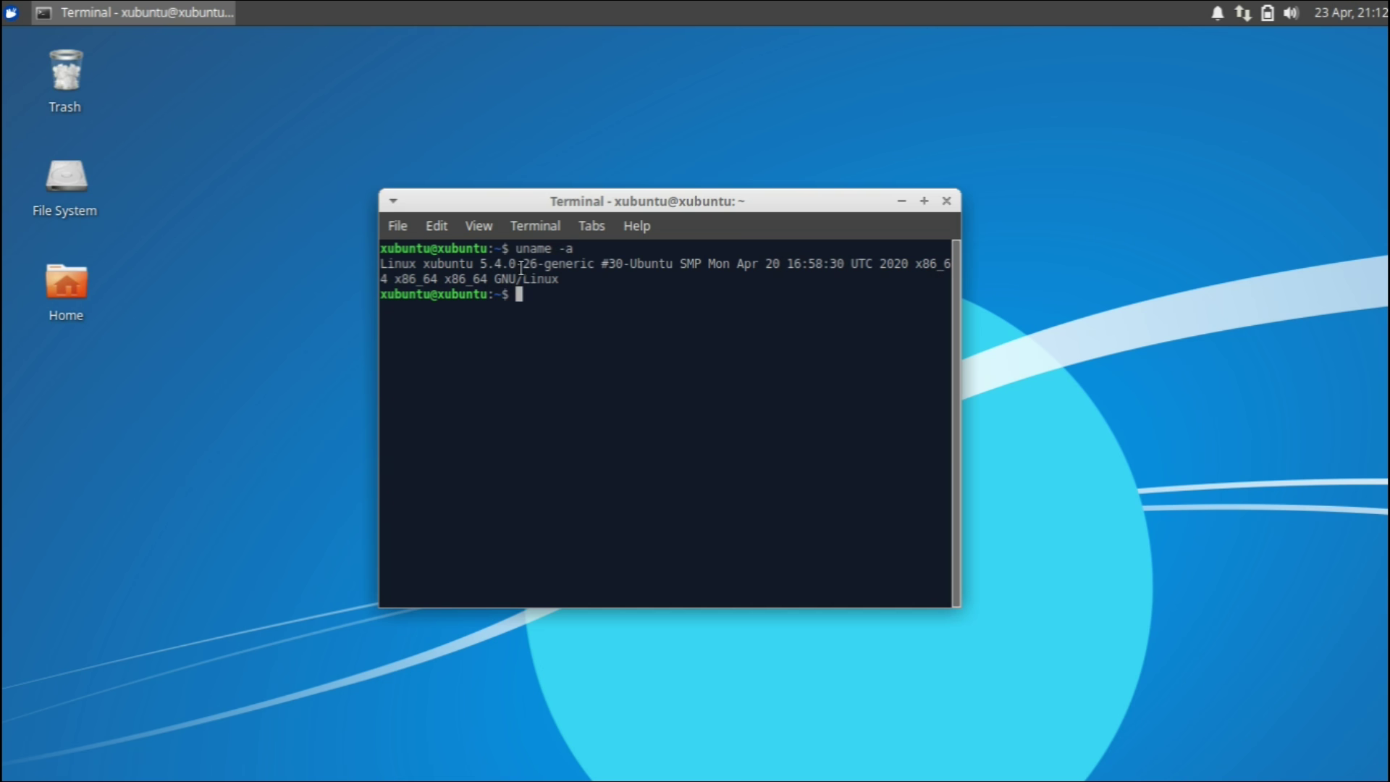
{"action": "left_click", "coordinate": [945, 201]}
{"action": "right_click", "coordinate": [585, 187]}
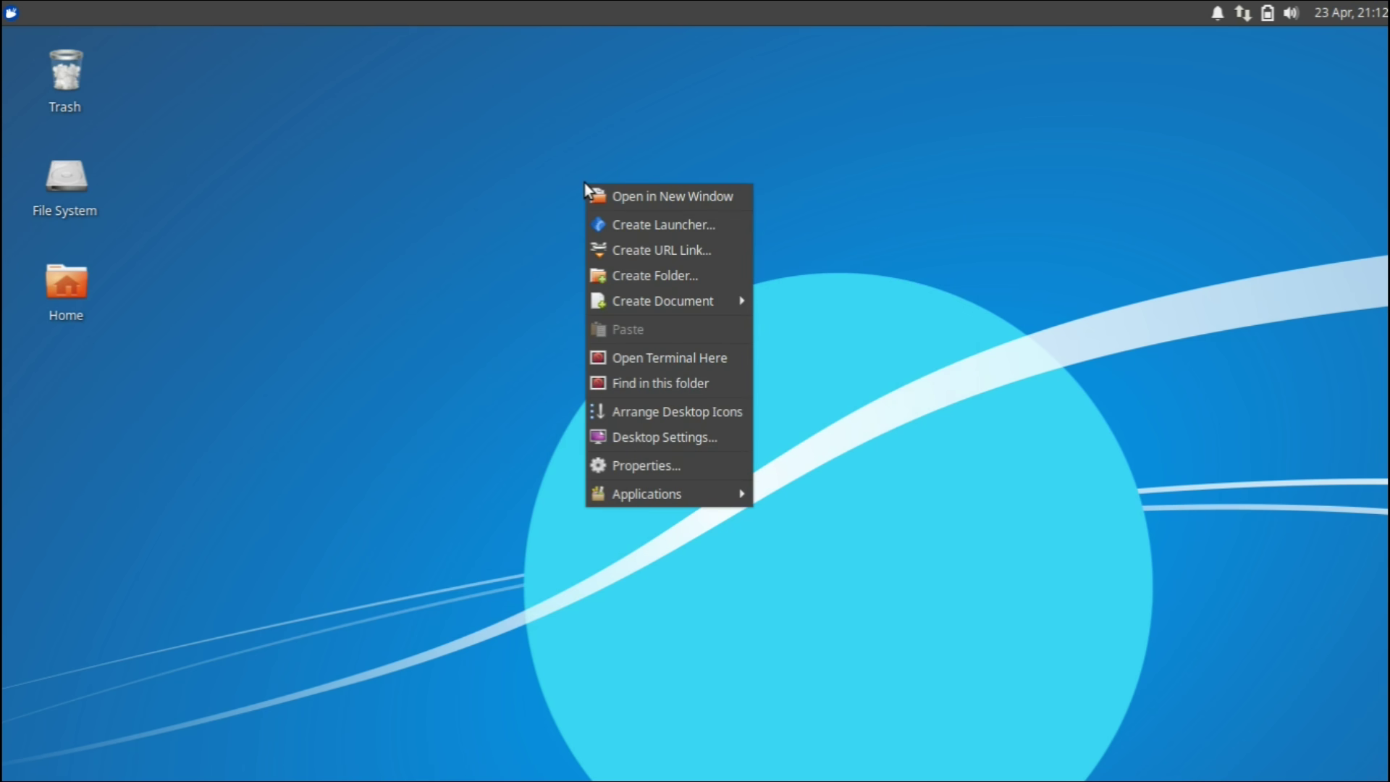
{"action": "left_click", "coordinate": [503, 132]}
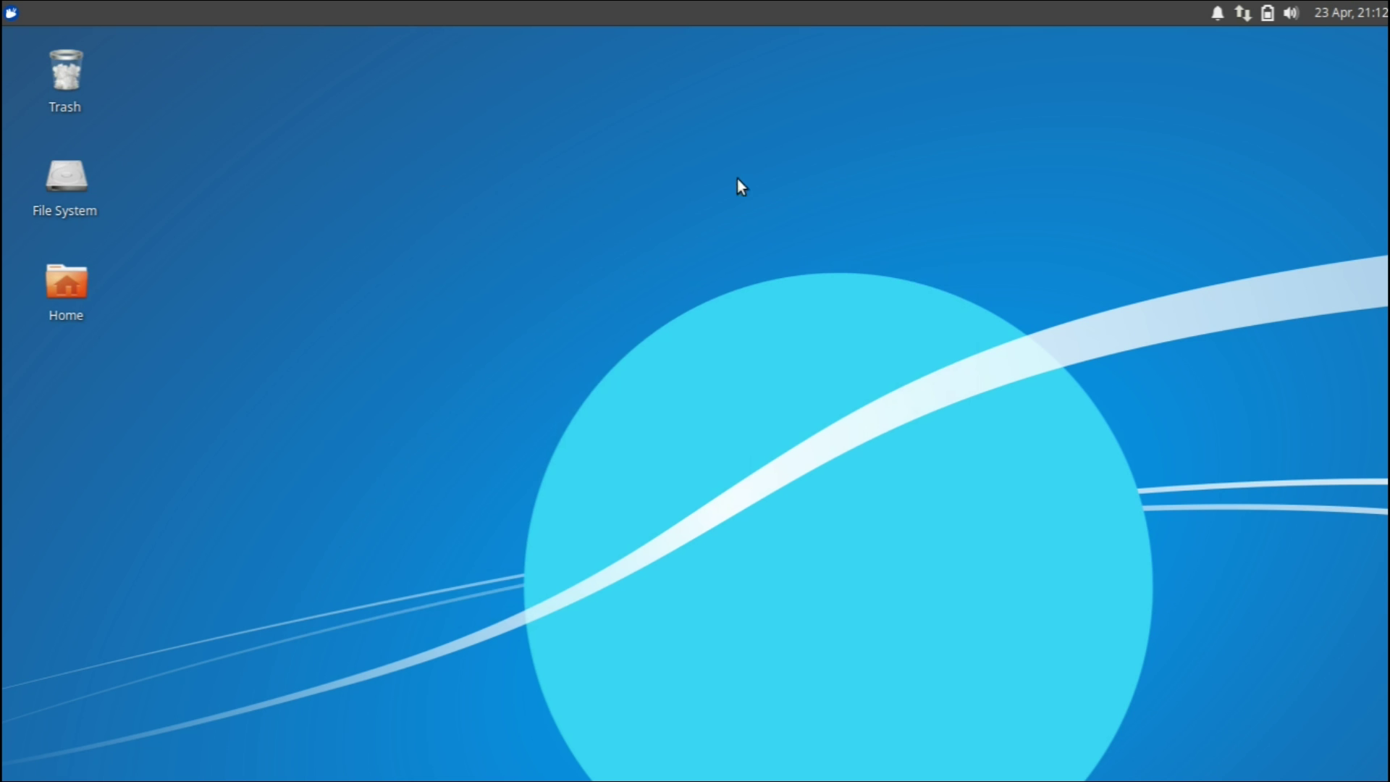
{"action": "right_click", "coordinate": [459, 147]}
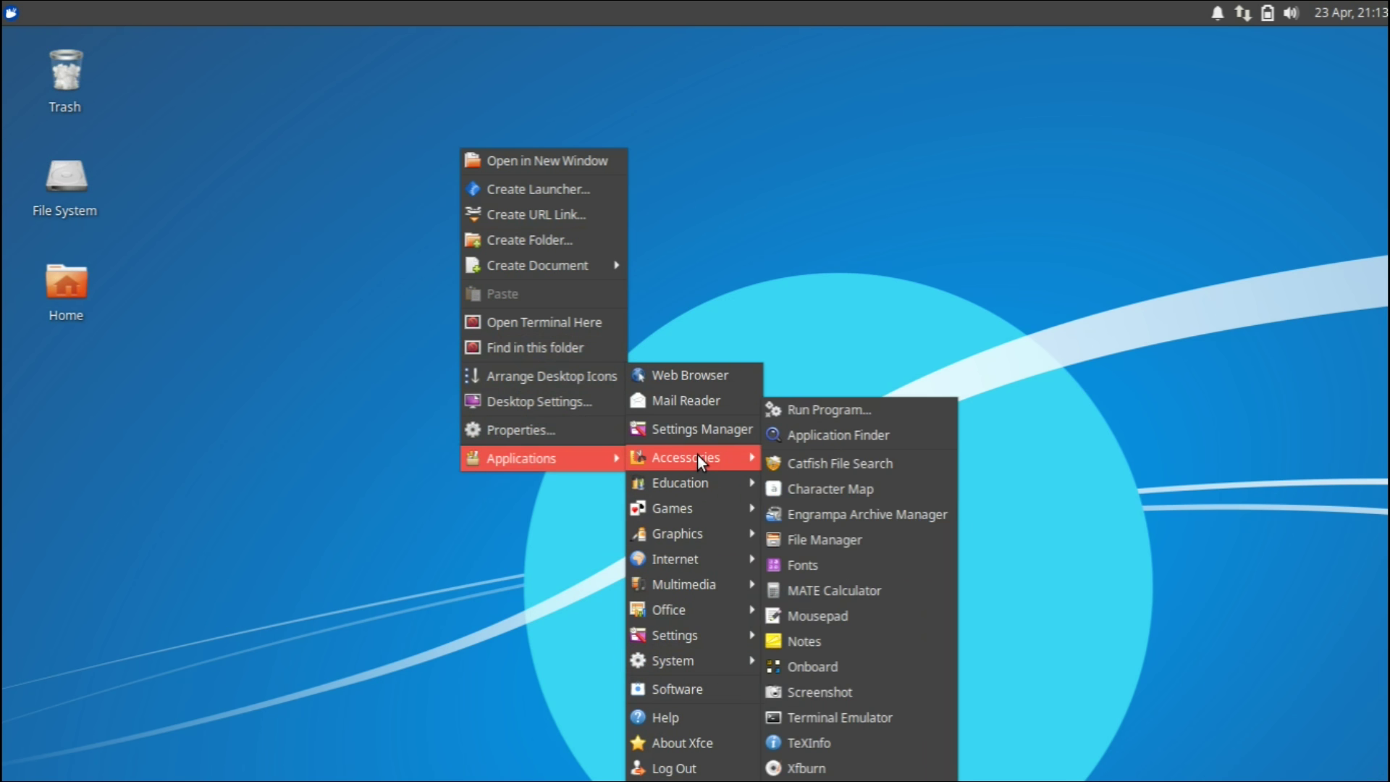
{"action": "left_click", "coordinate": [7, 10]}
{"action": "left_click", "coordinate": [9, 11]}
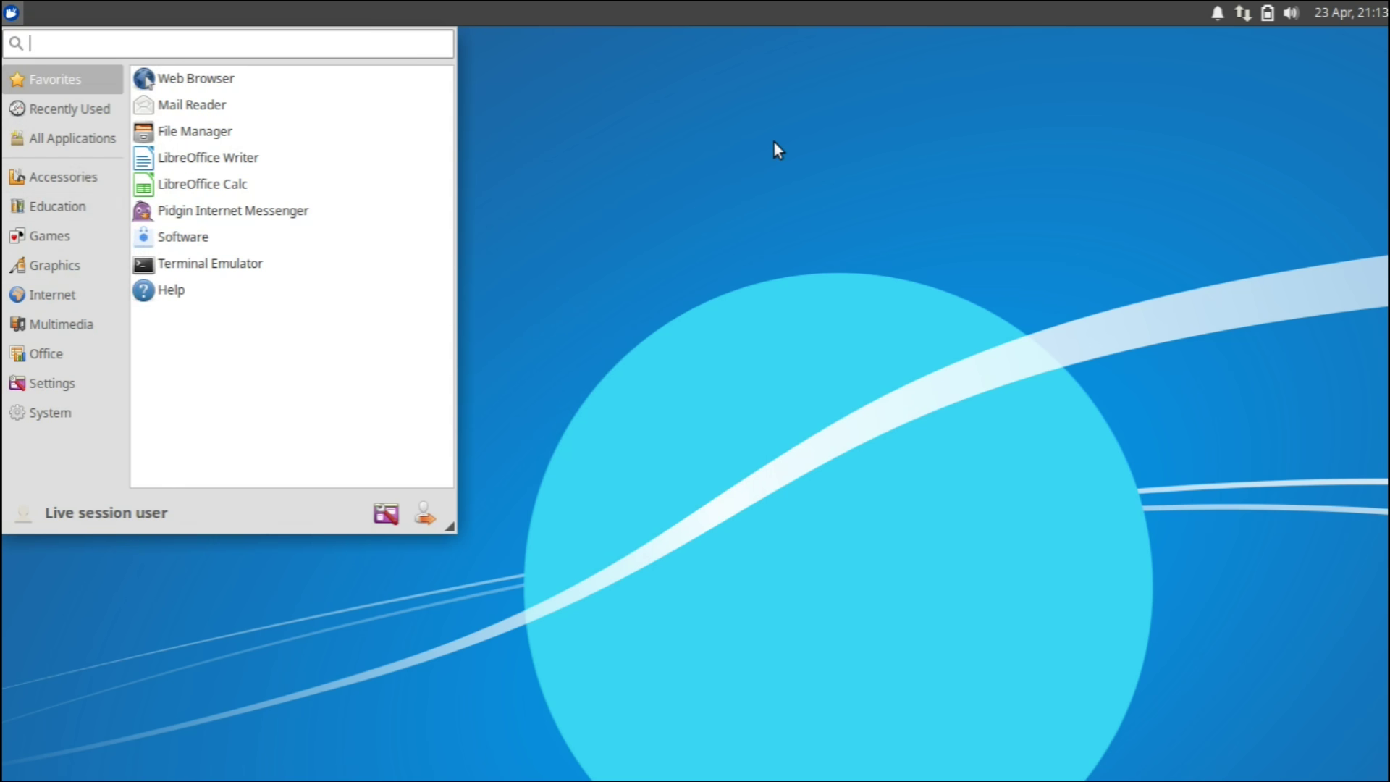
{"action": "left_click", "coordinate": [383, 260]}
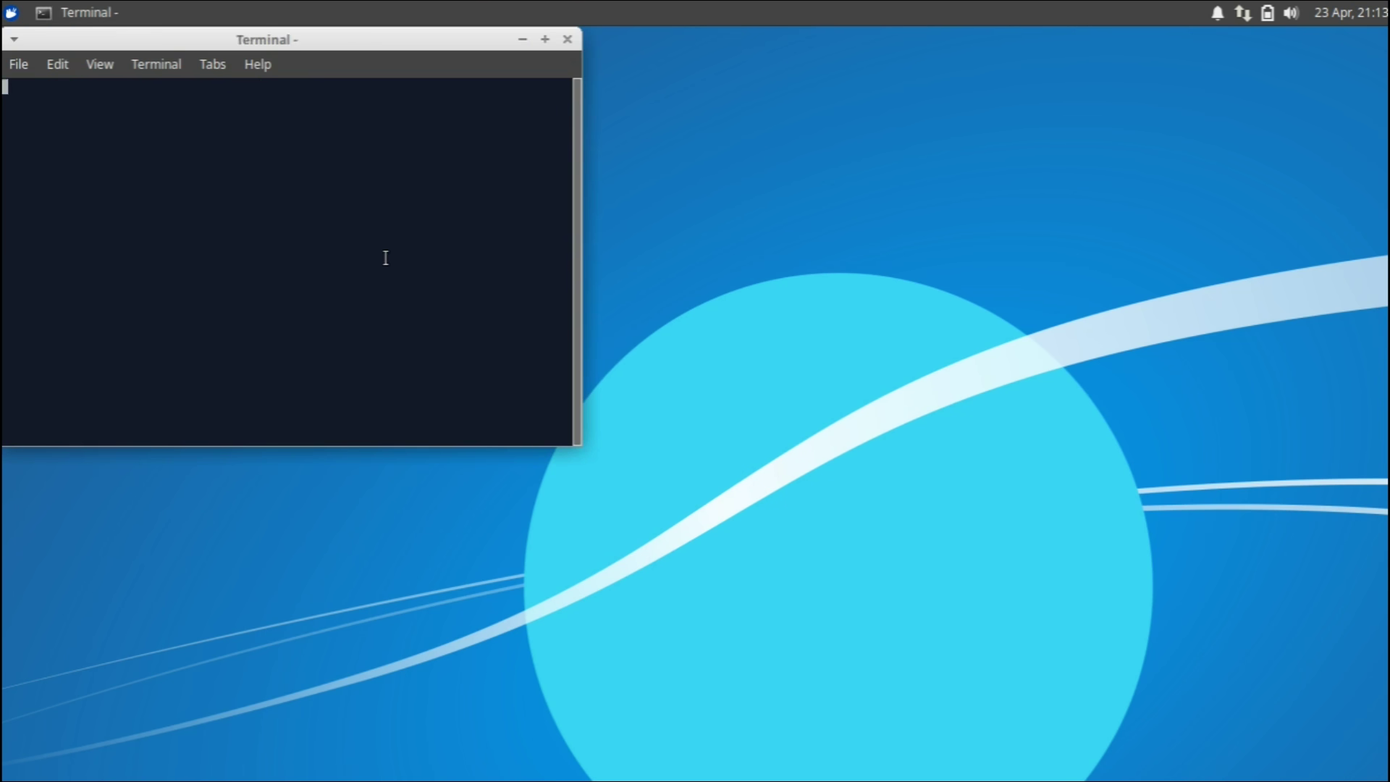
{"action": "left_click_drag", "start_coordinate": [239, 32], "coordinate": [486, 173]}
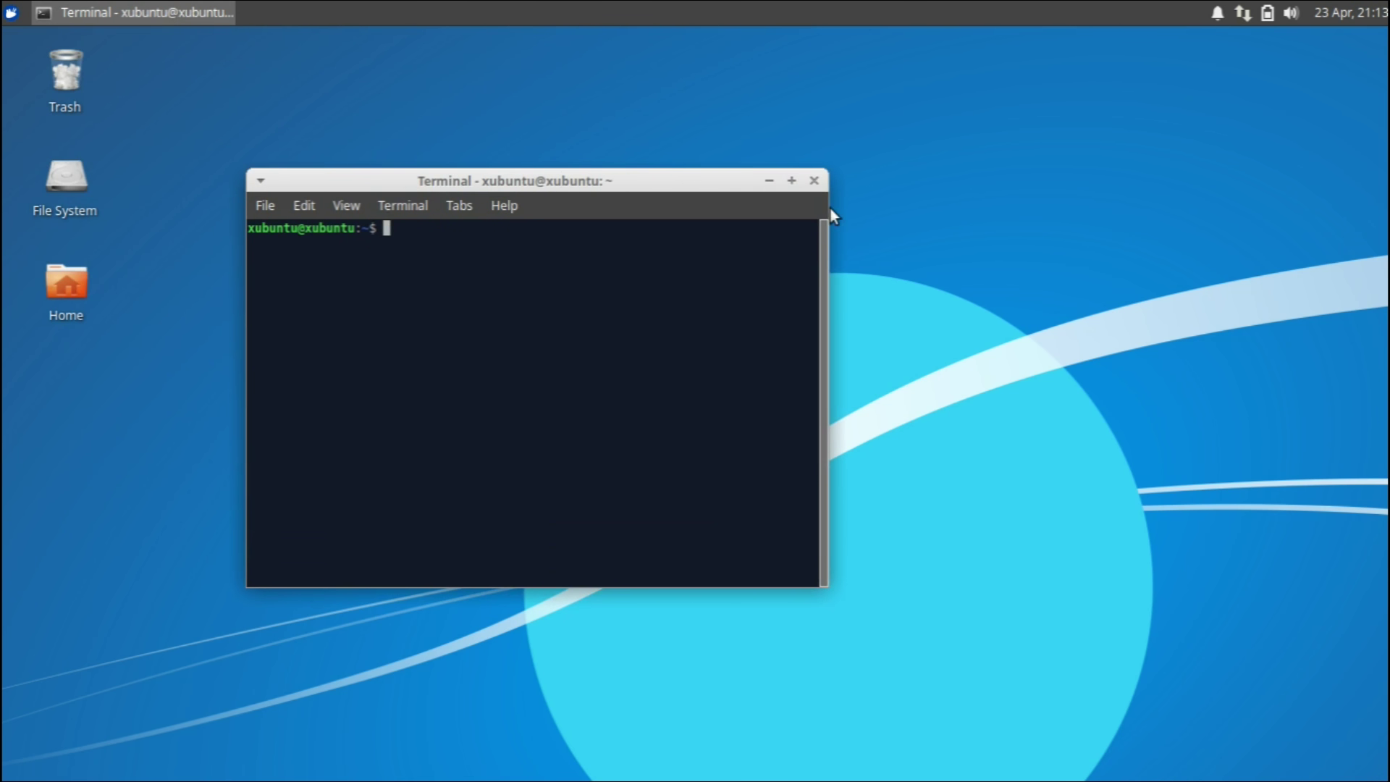
{"action": "left_click", "coordinate": [814, 181]}
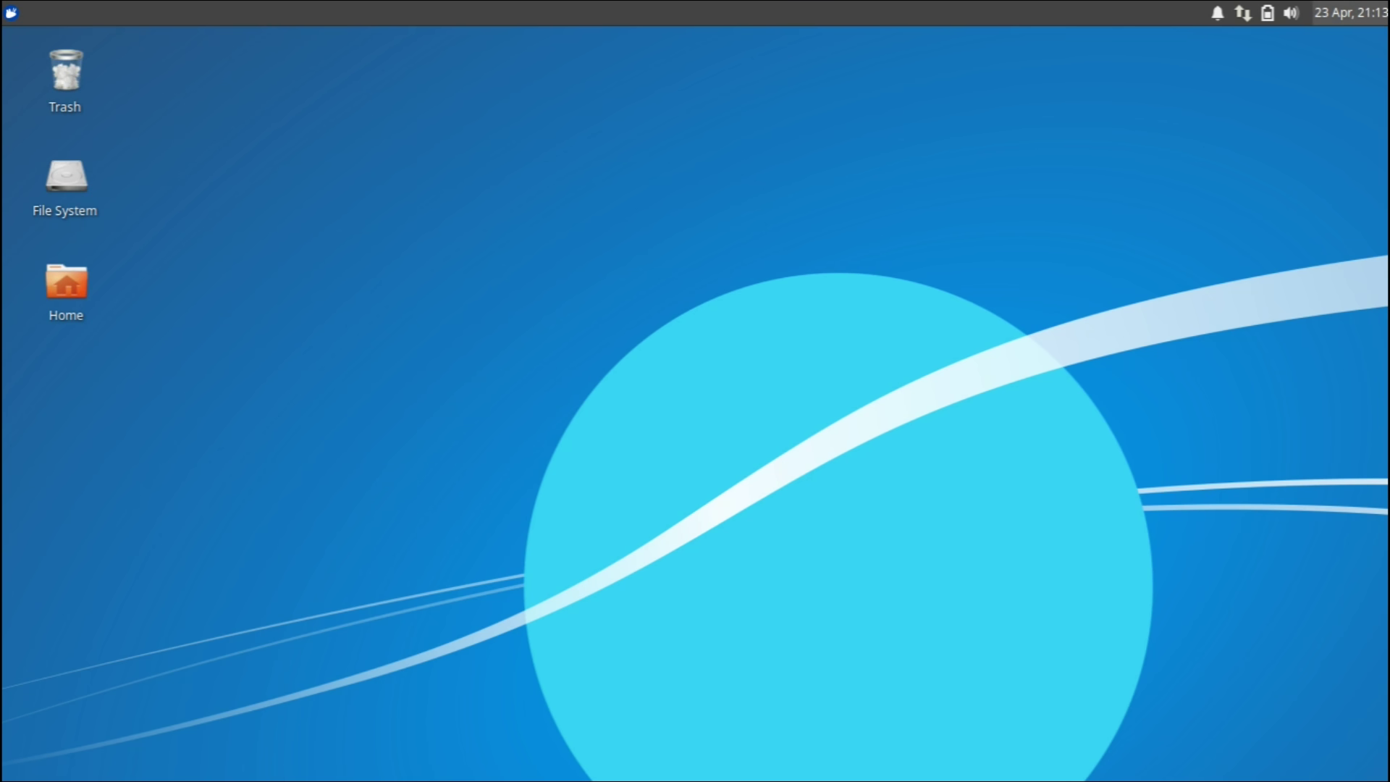
{"action": "left_click", "coordinate": [1350, 12]}
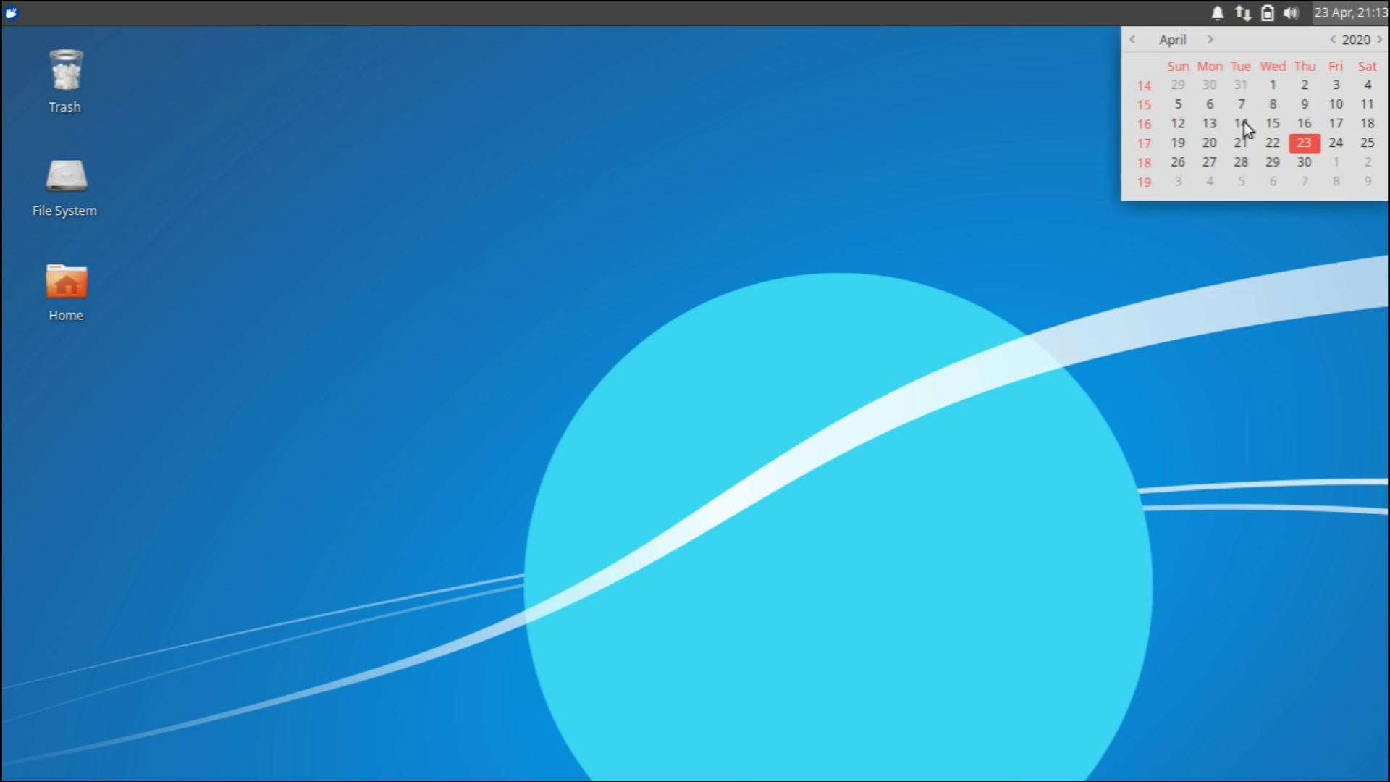
{"action": "left_click", "coordinate": [709, 299]}
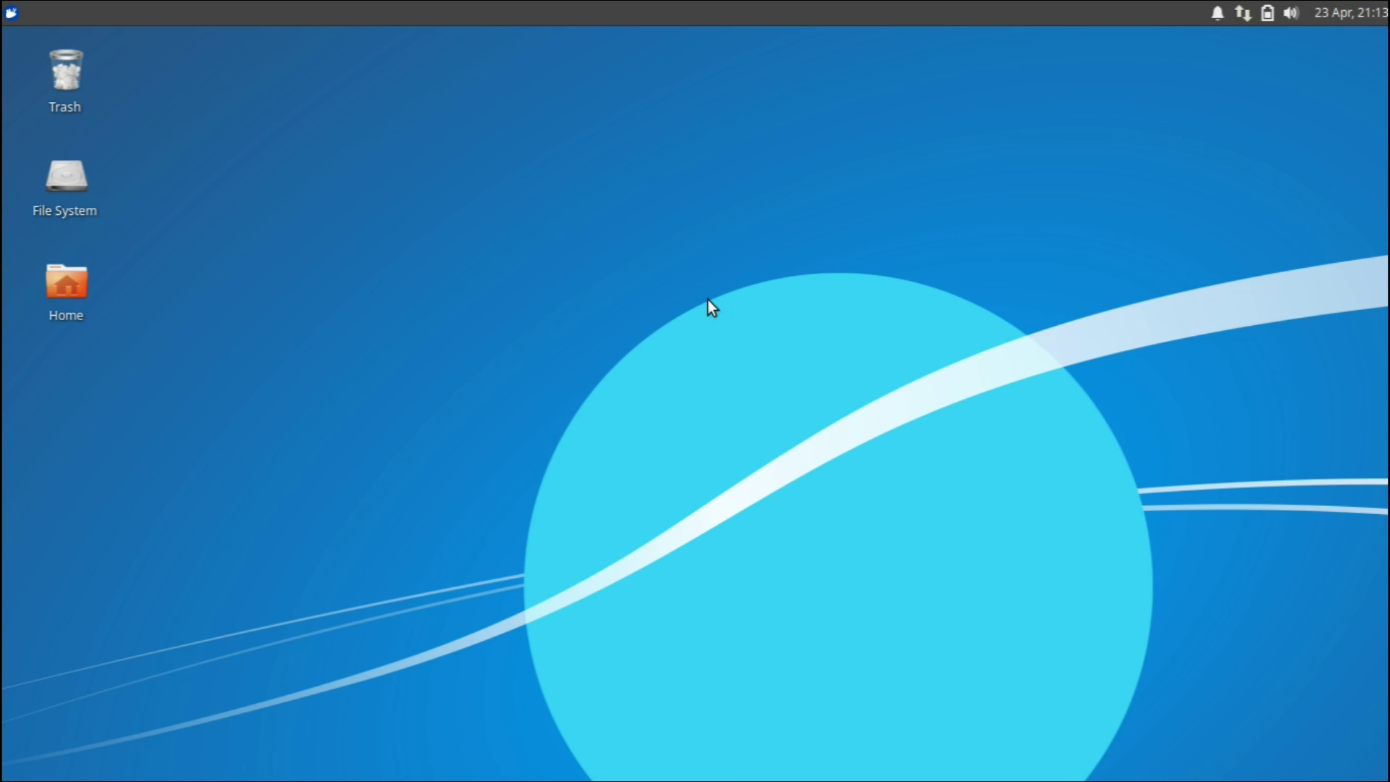
{"action": "left_click", "coordinate": [66, 324]}
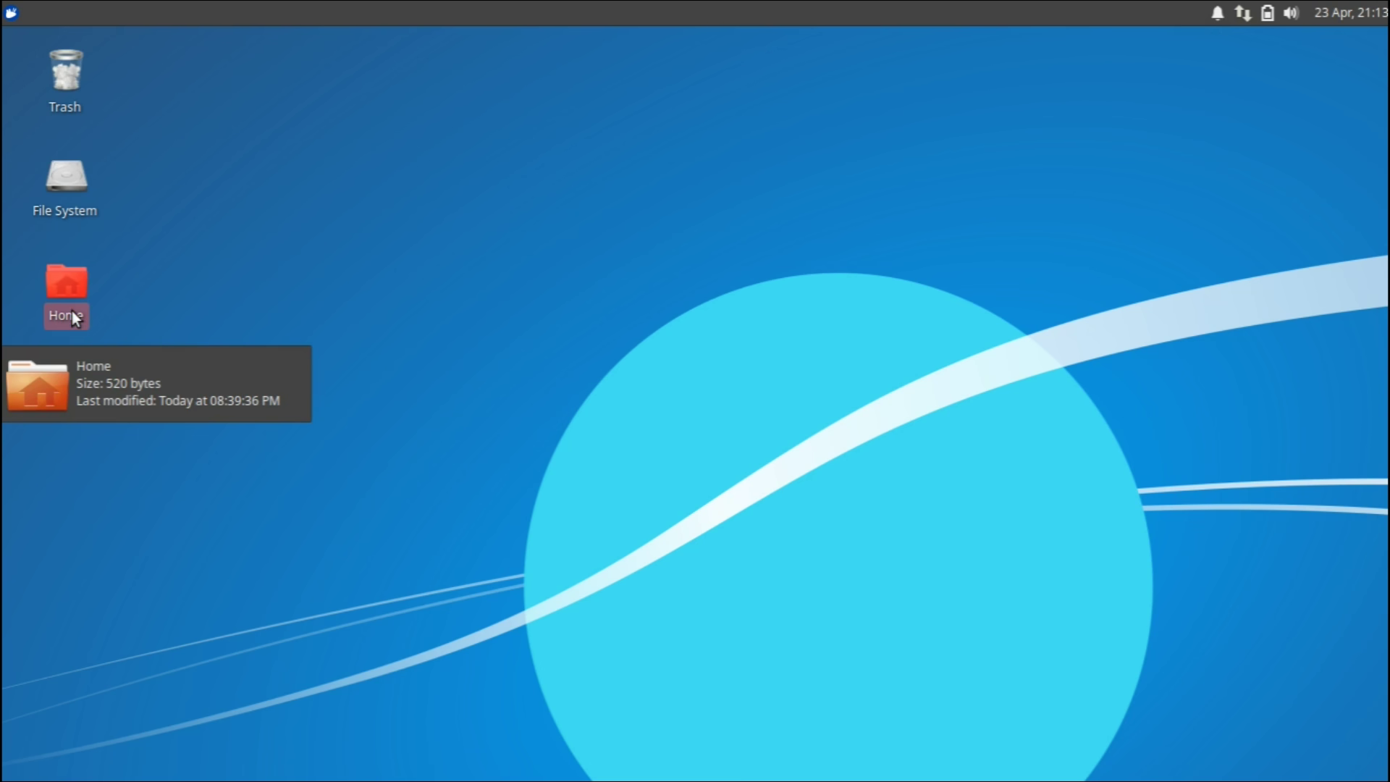
{"action": "double_click", "coordinate": [71, 310]}
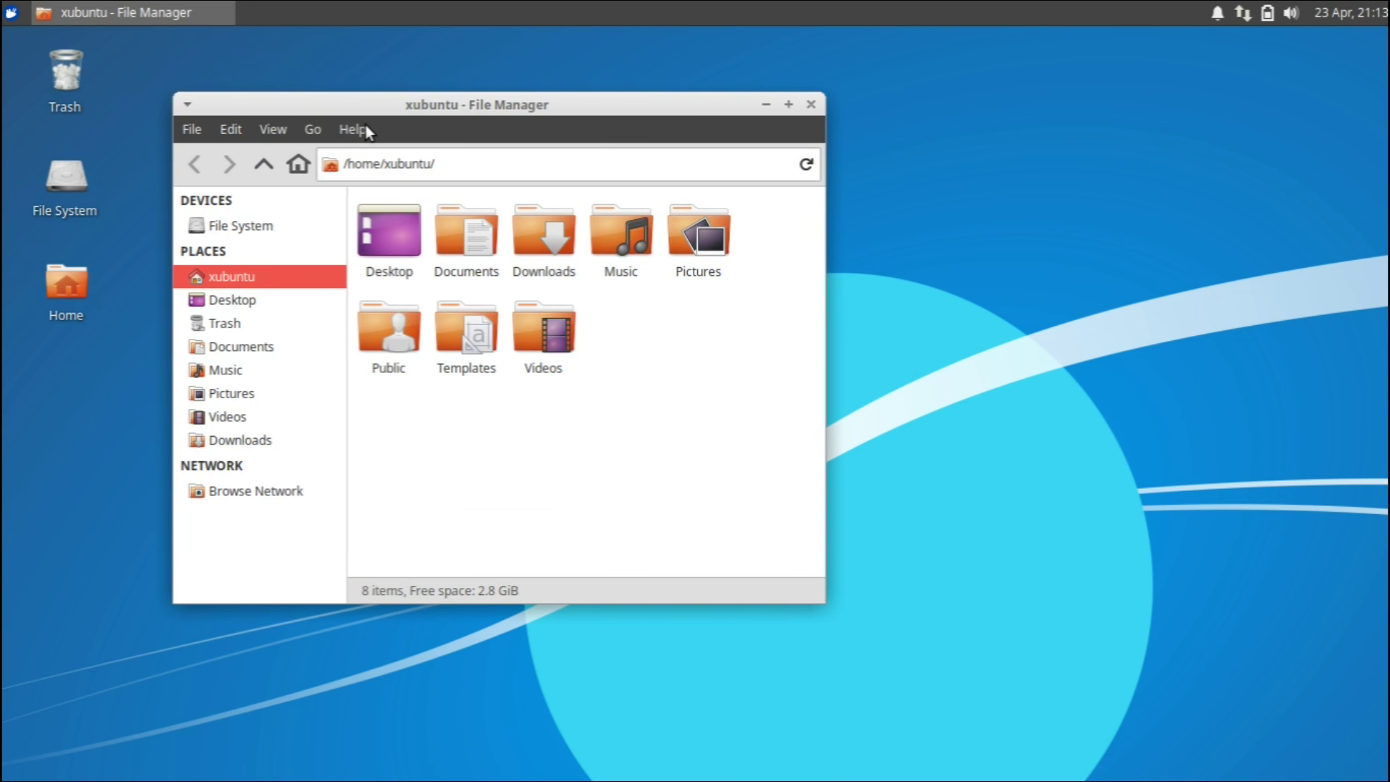
{"action": "left_click", "coordinate": [366, 129]}
{"action": "left_click", "coordinate": [377, 188]}
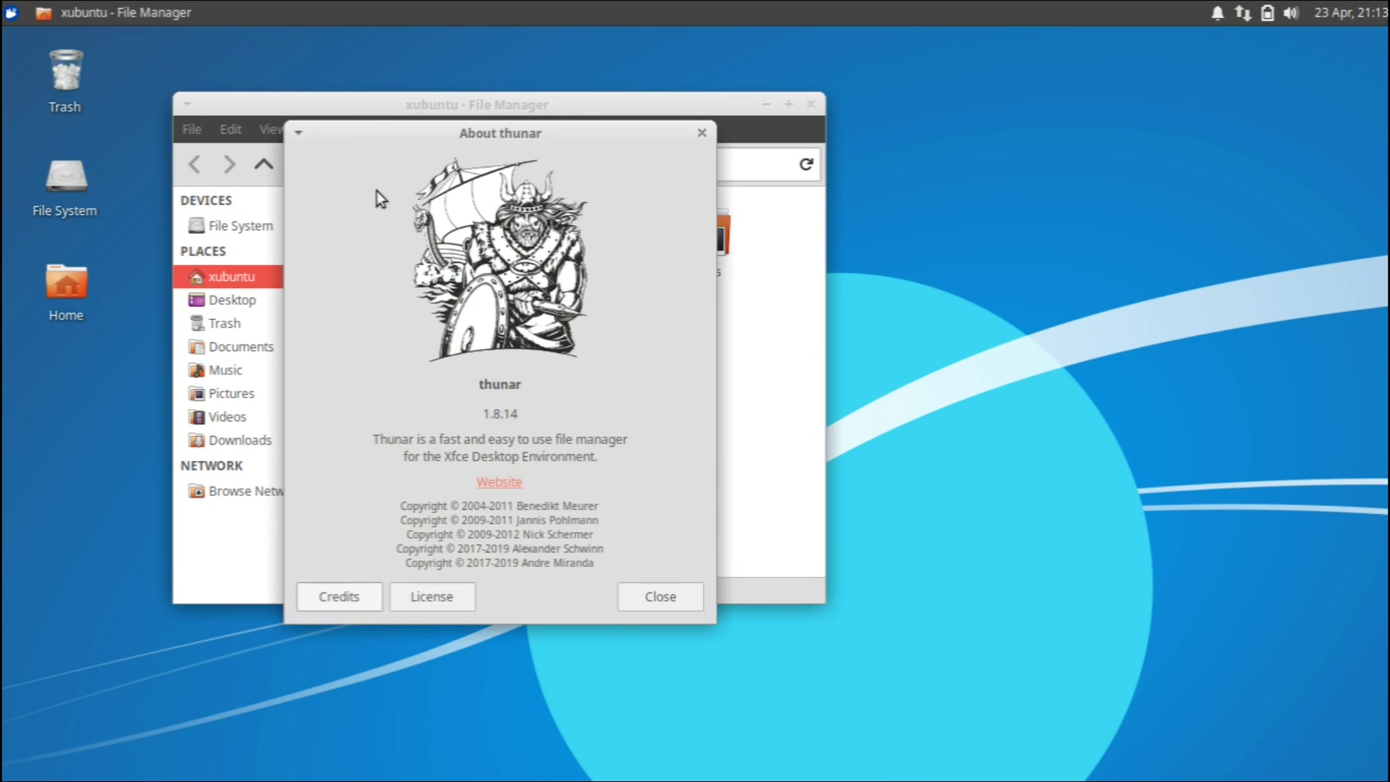
{"action": "left_click", "coordinate": [703, 134]}
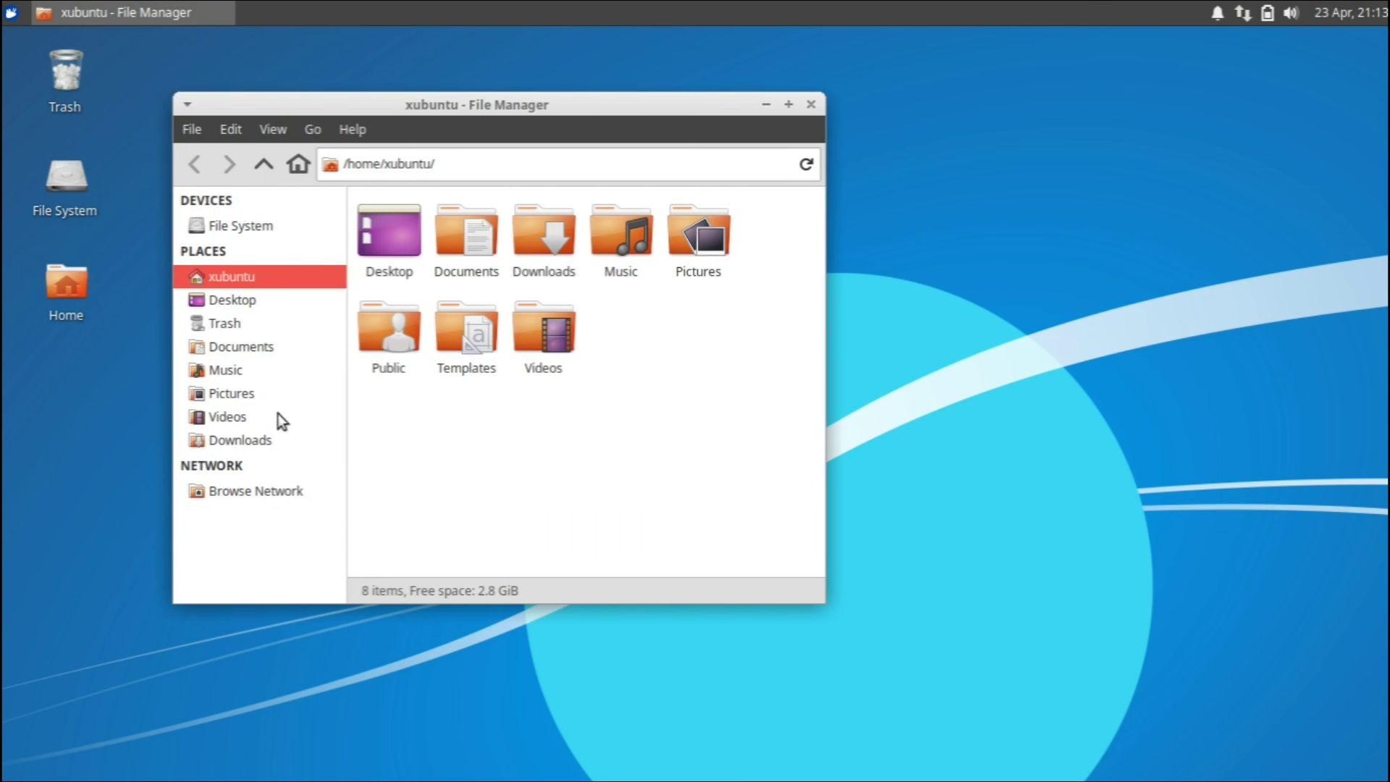
{"action": "left_click", "coordinate": [812, 105]}
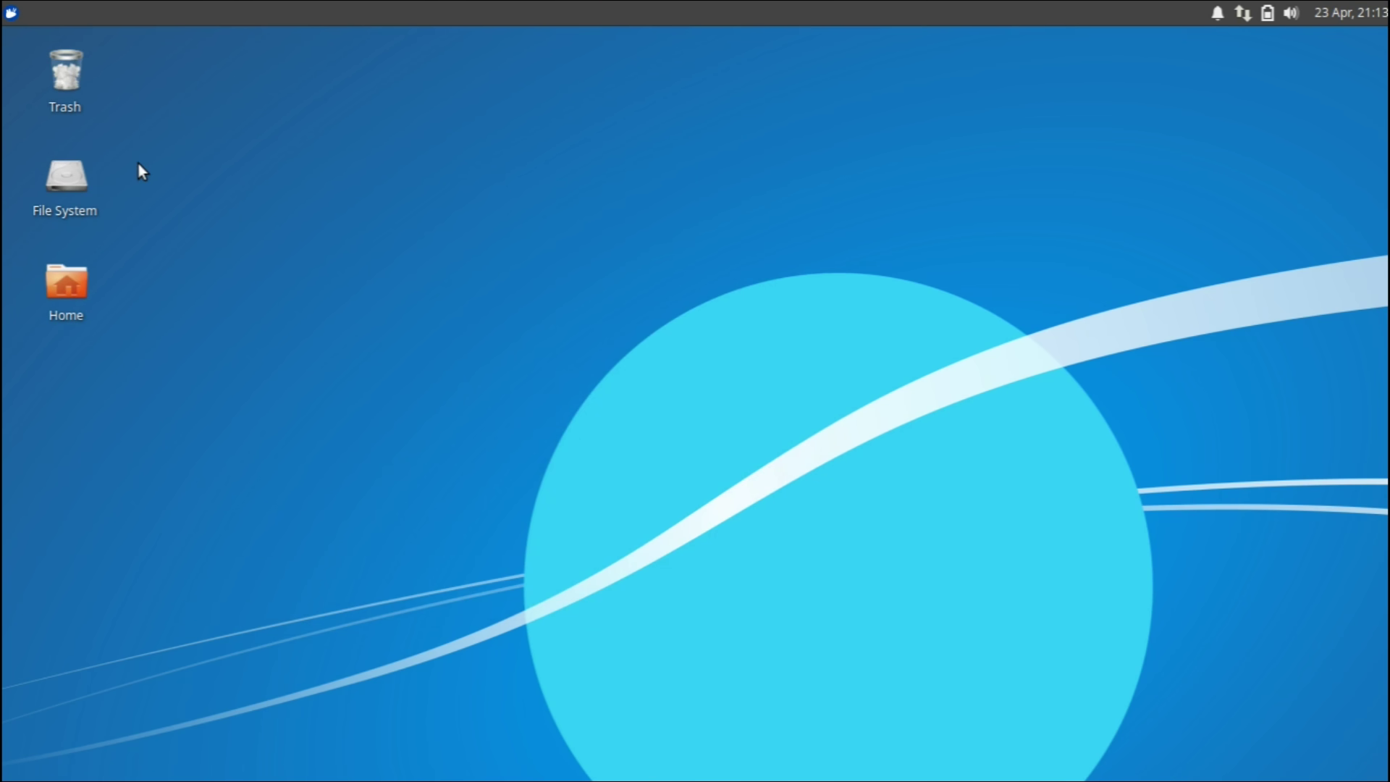
- Open the Desktop background settings and keep backdrops as the wallpaper folder
{"action": "right_click", "coordinate": [192, 160]}
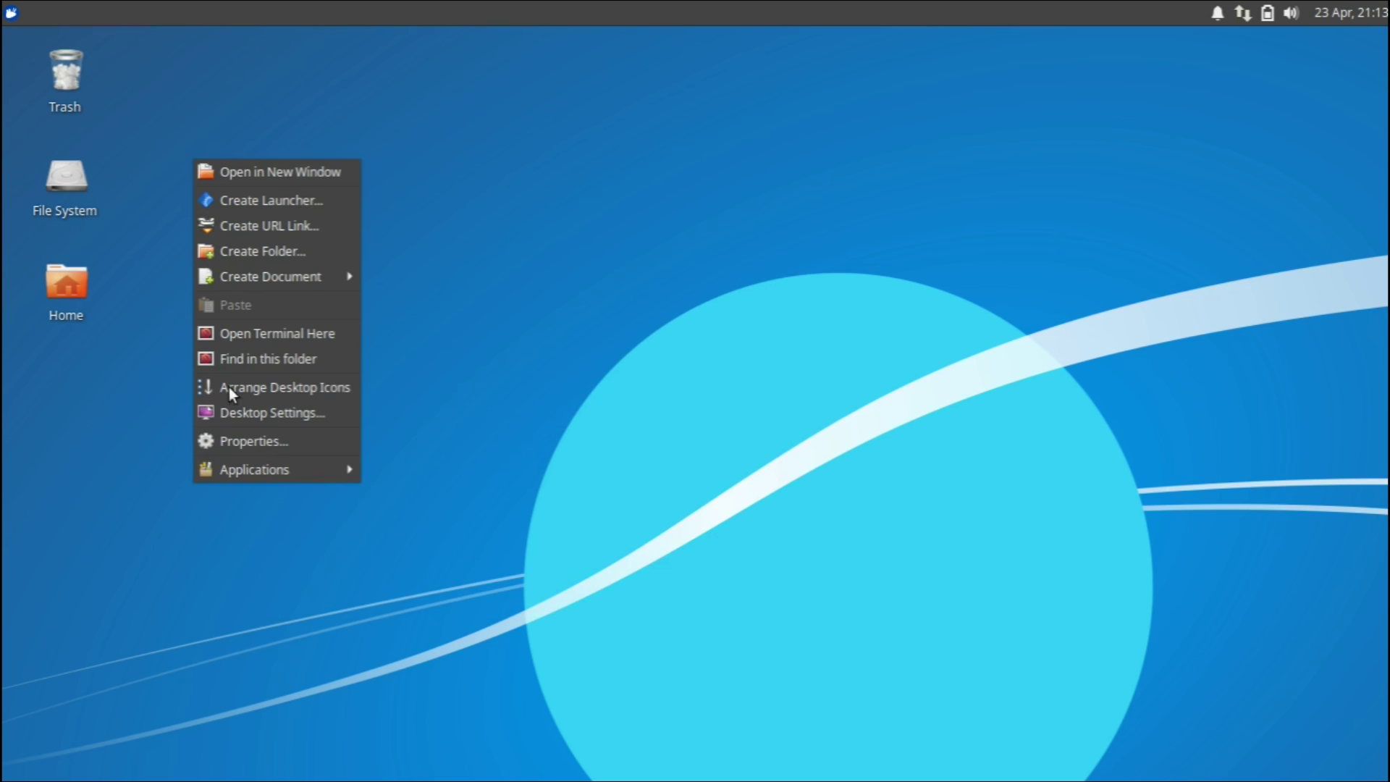
{"action": "left_click", "coordinate": [204, 417]}
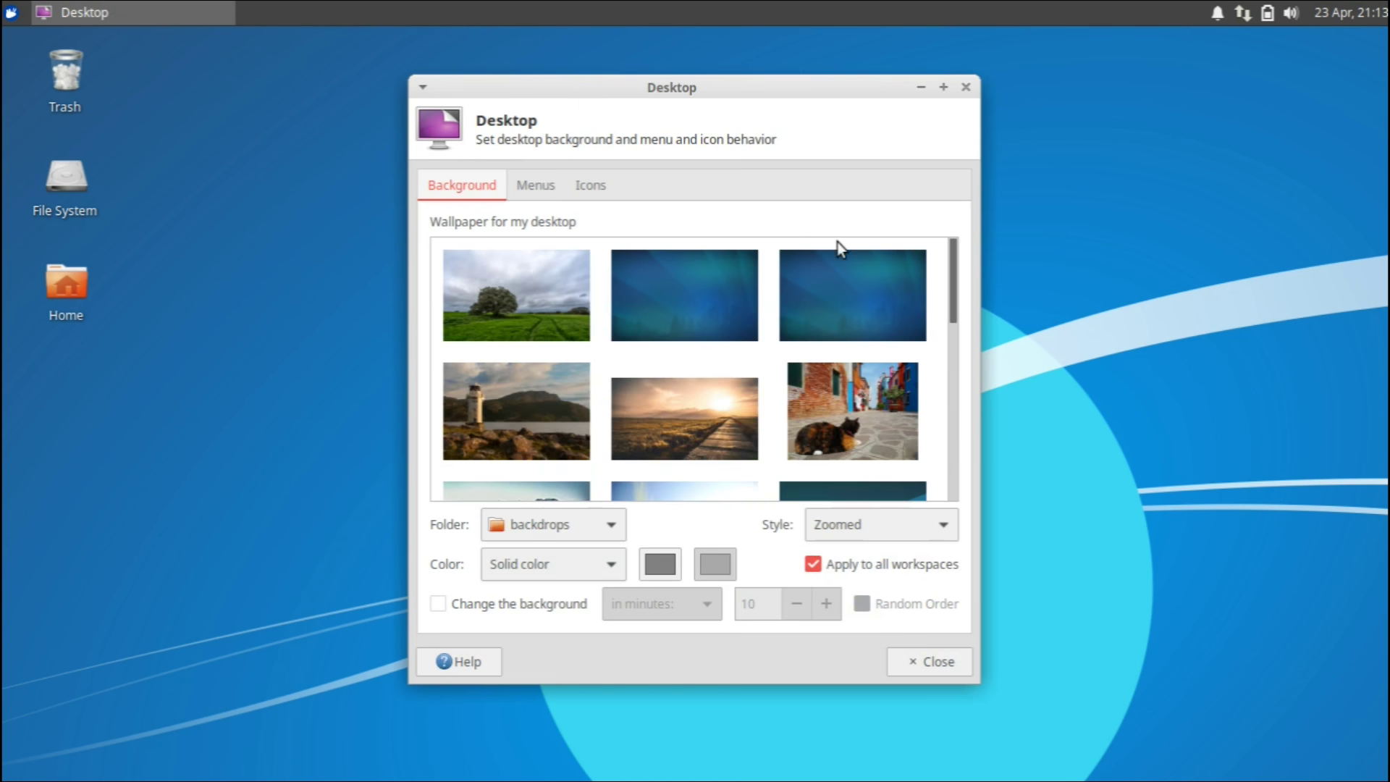
{"action": "left_click", "coordinate": [965, 87]}
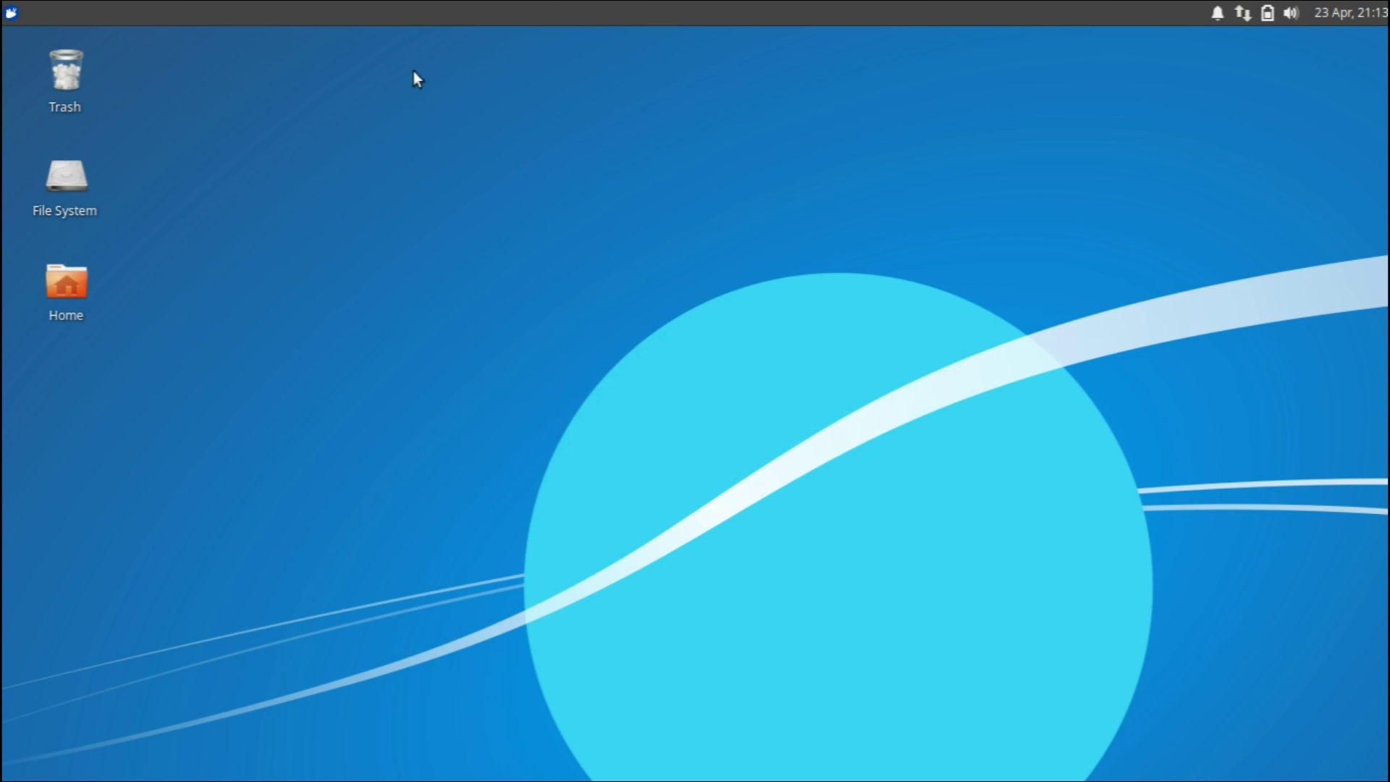
{"action": "right_click", "coordinate": [368, 247]}
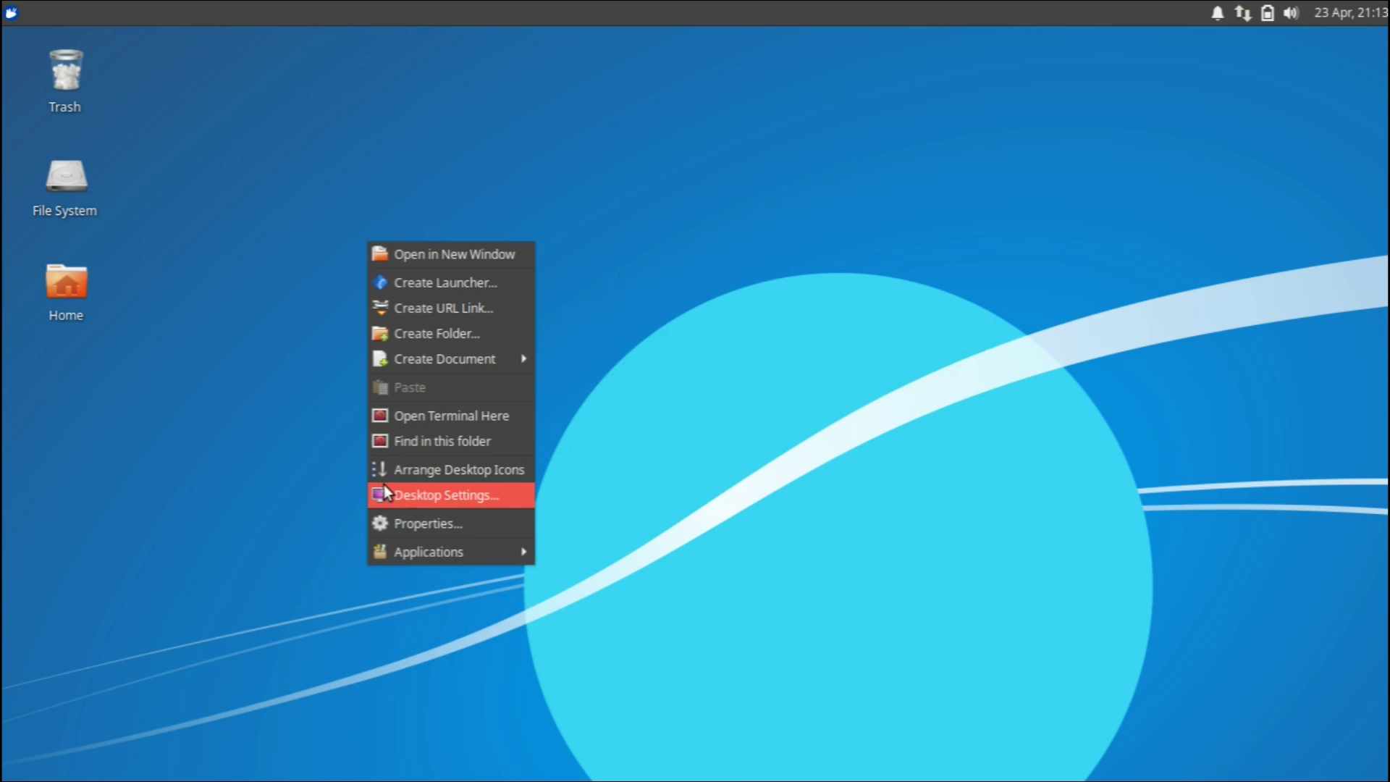
{"action": "left_click", "coordinate": [401, 496]}
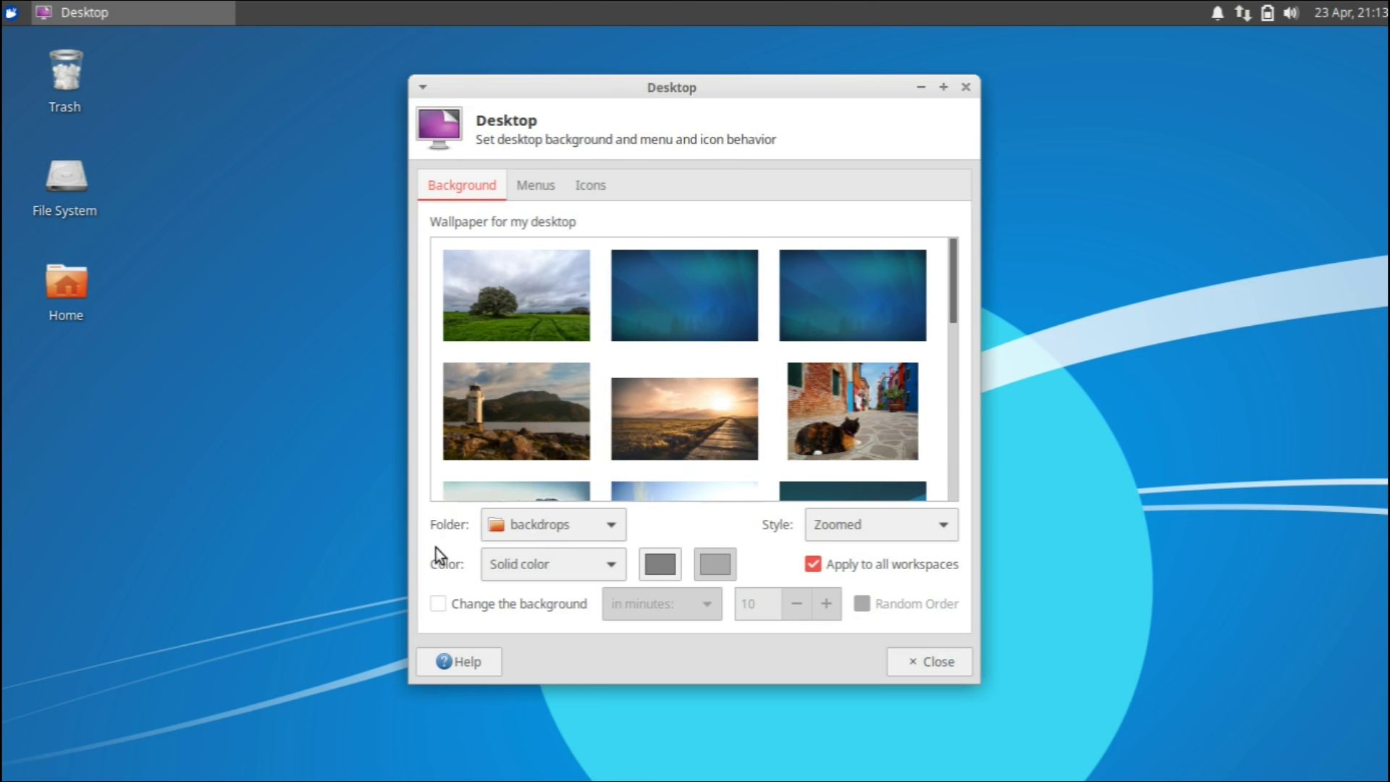
{"action": "left_click", "coordinate": [504, 516]}
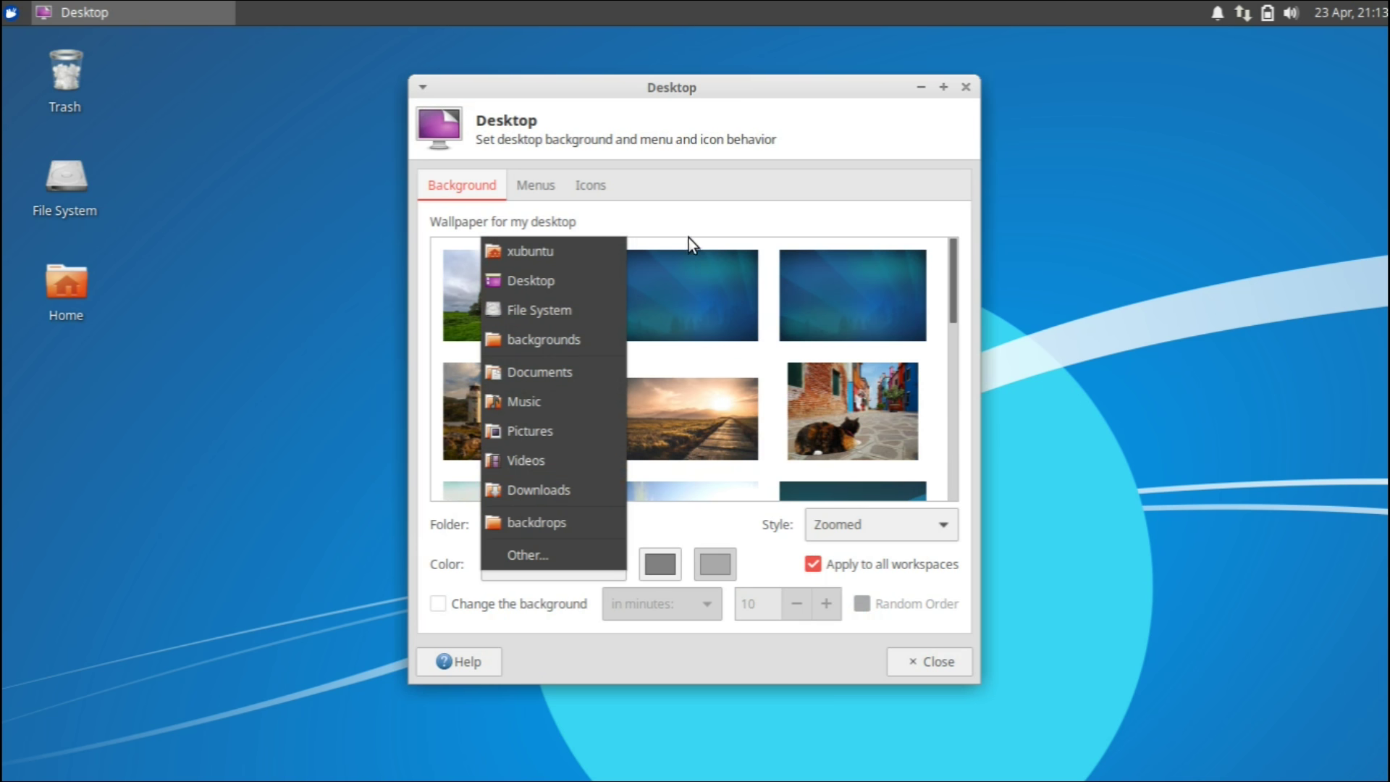
{"action": "left_click", "coordinate": [735, 228]}
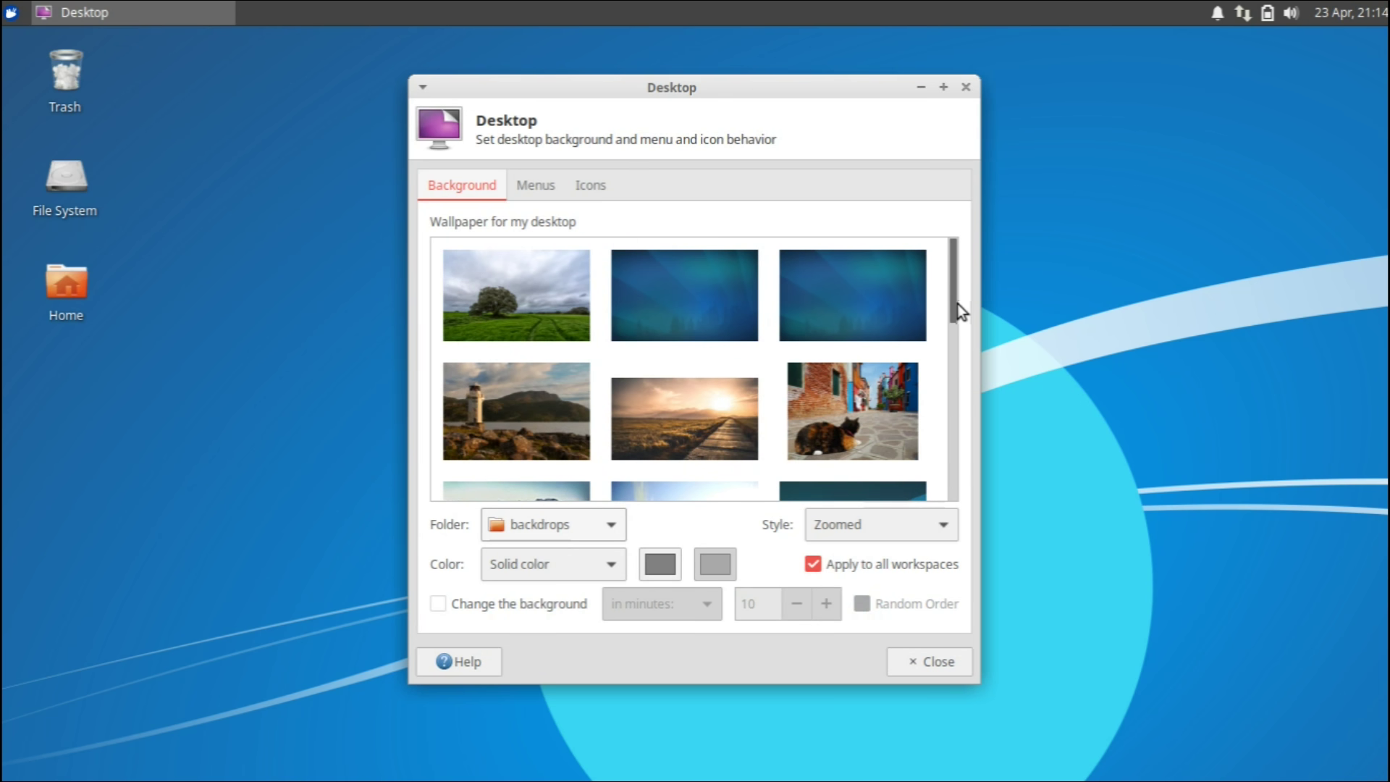
{"action": "left_click_drag", "start_coordinate": [948, 368], "coordinate": [945, 413]}
- Try the purple, grey sailboat, purple circle, green grass and mountain cabin wallpapers
{"action": "left_click", "coordinate": [852, 355]}
{"action": "left_click_drag", "start_coordinate": [757, 94], "coordinate": [397, 124]}
{"action": "left_click", "coordinate": [537, 291]}
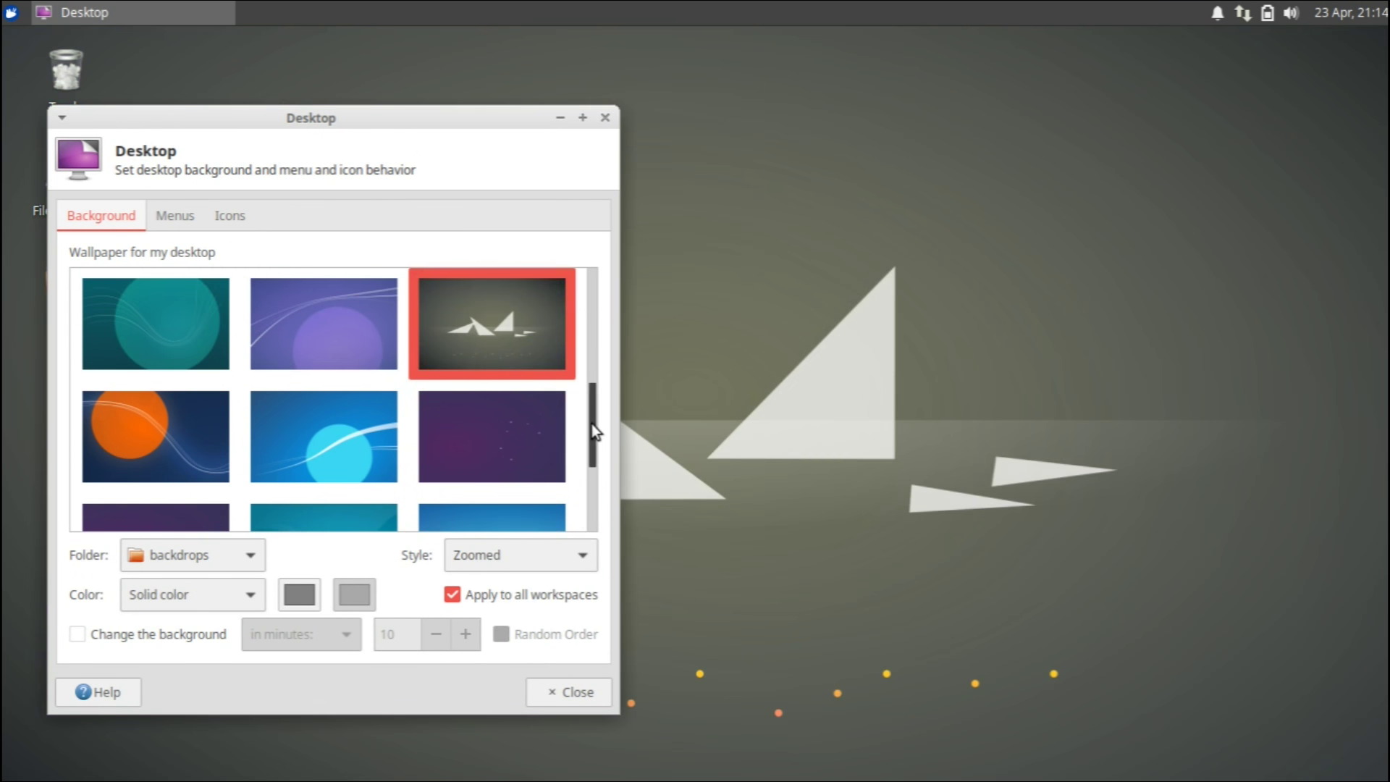
{"action": "left_click_drag", "start_coordinate": [591, 423], "coordinate": [334, 387]}
{"action": "left_click", "coordinate": [334, 386]}
{"action": "left_click", "coordinate": [318, 304]}
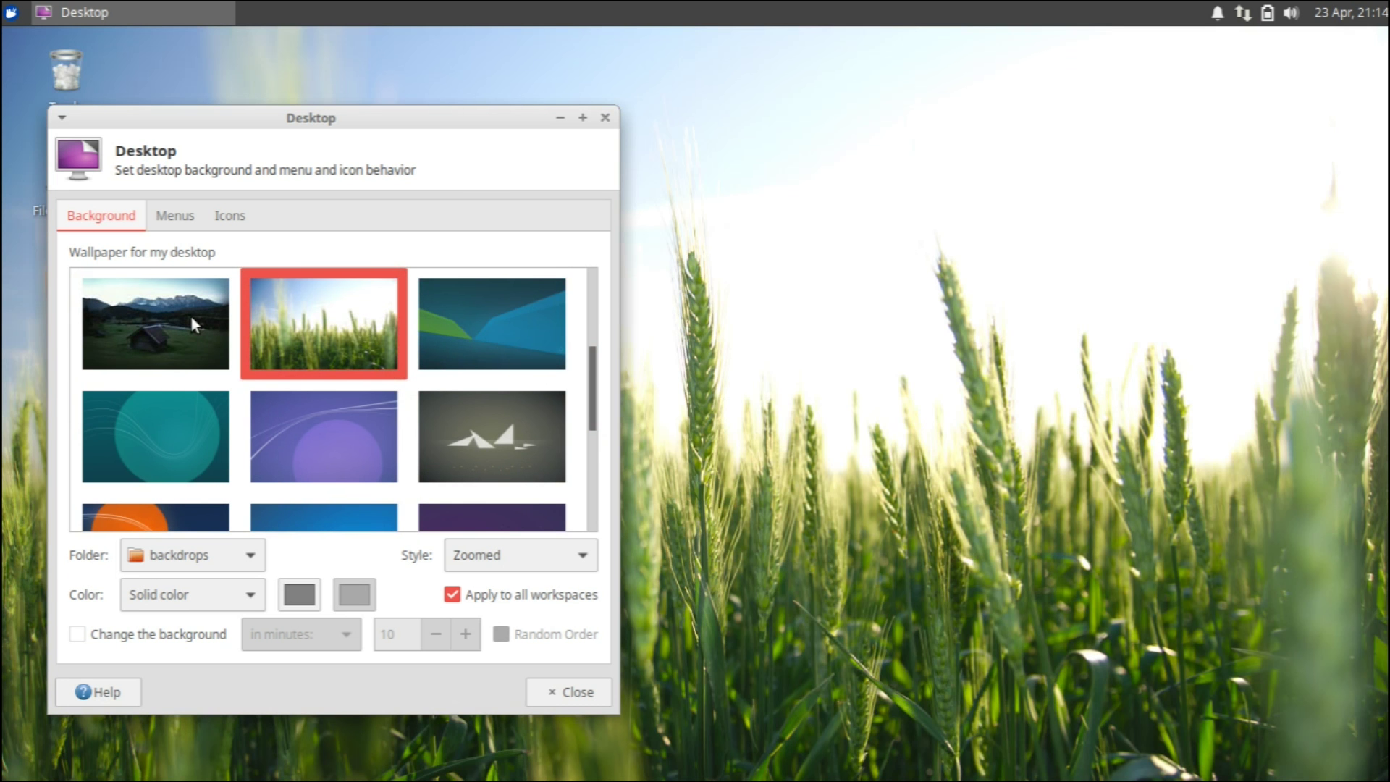
{"action": "left_click", "coordinate": [191, 317]}
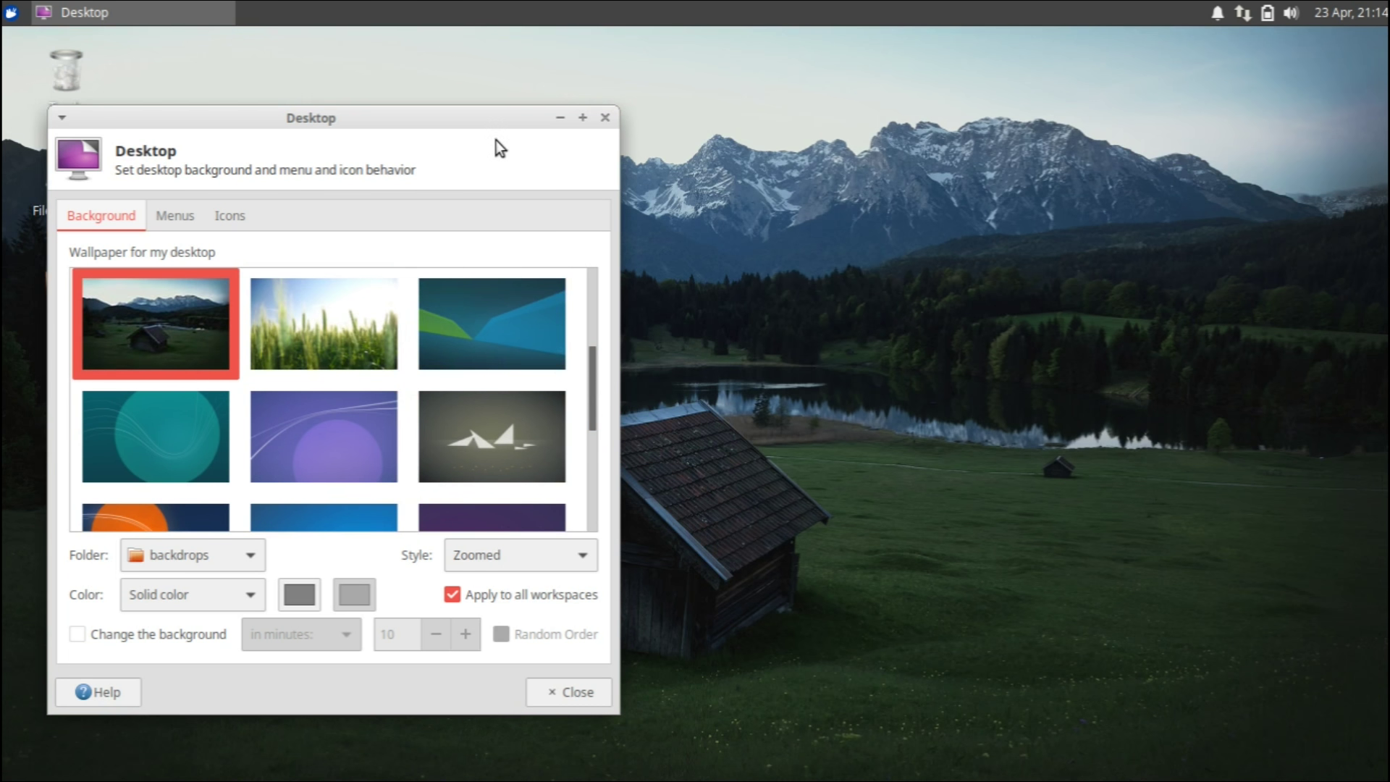
- Try the cat-on-a-street image, settle on the blue circle backdrop, and close the settings
{"action": "left_click_drag", "start_coordinate": [422, 118], "coordinate": [1006, 162]}
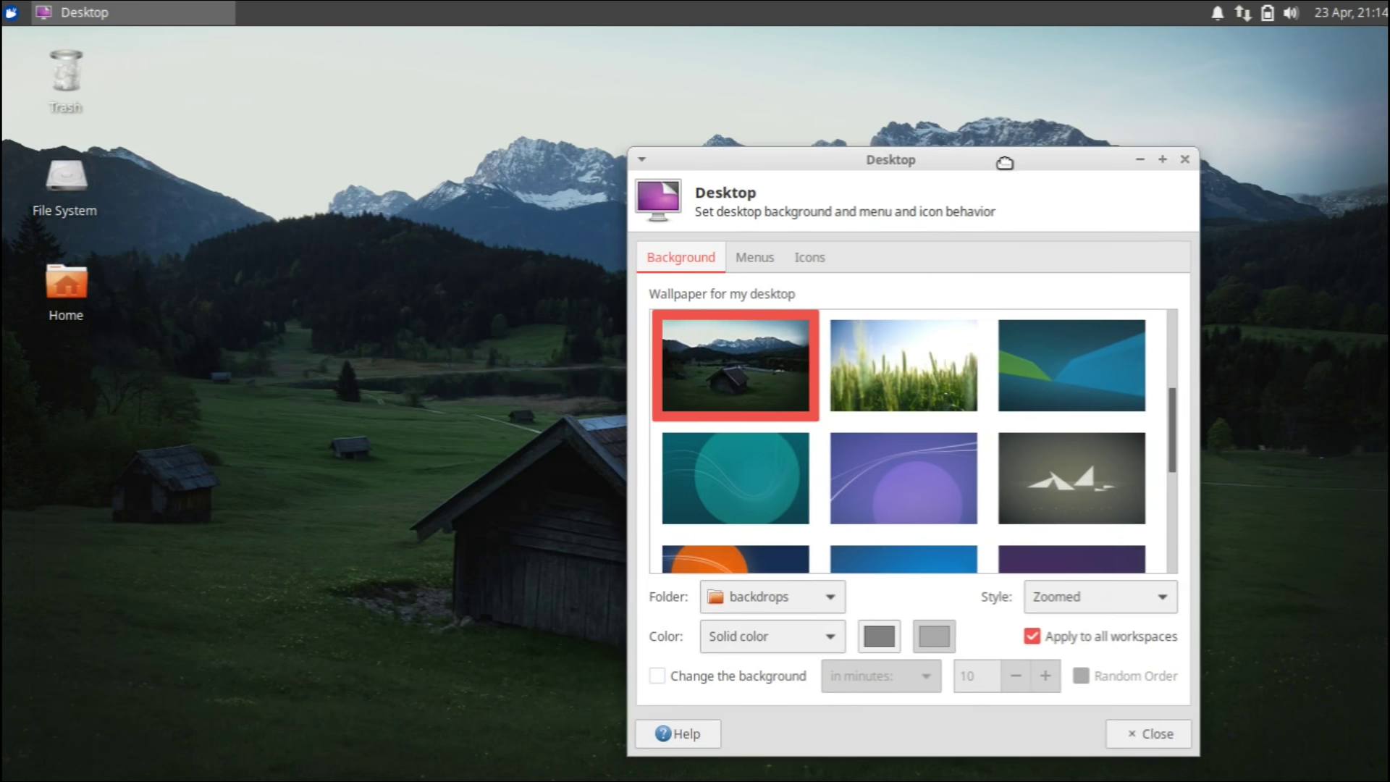
{"action": "scroll", "coordinate": [1012, 404], "scroll_direction": "up", "scroll_amount": 2}
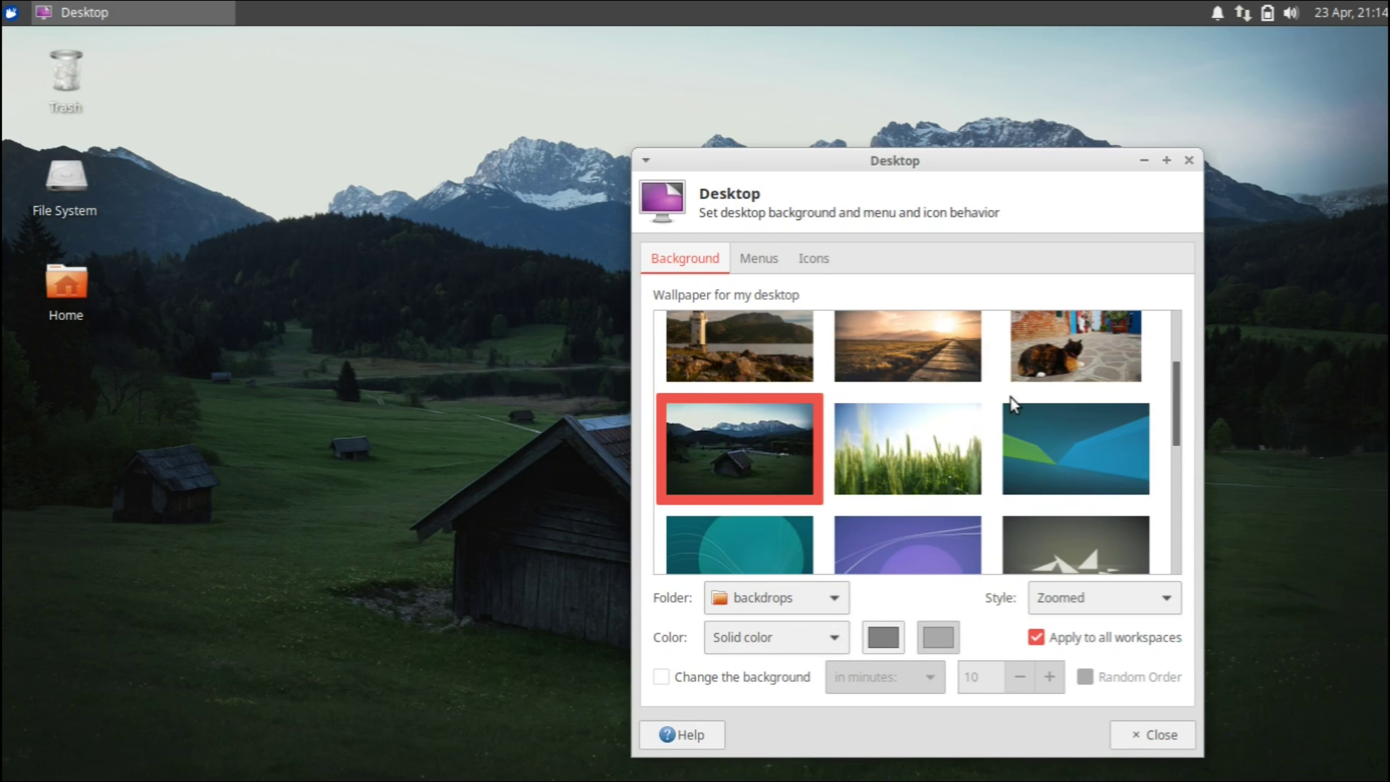
{"action": "left_click", "coordinate": [1066, 363]}
{"action": "scroll", "coordinate": [908, 372], "scroll_direction": "down", "scroll_amount": 5}
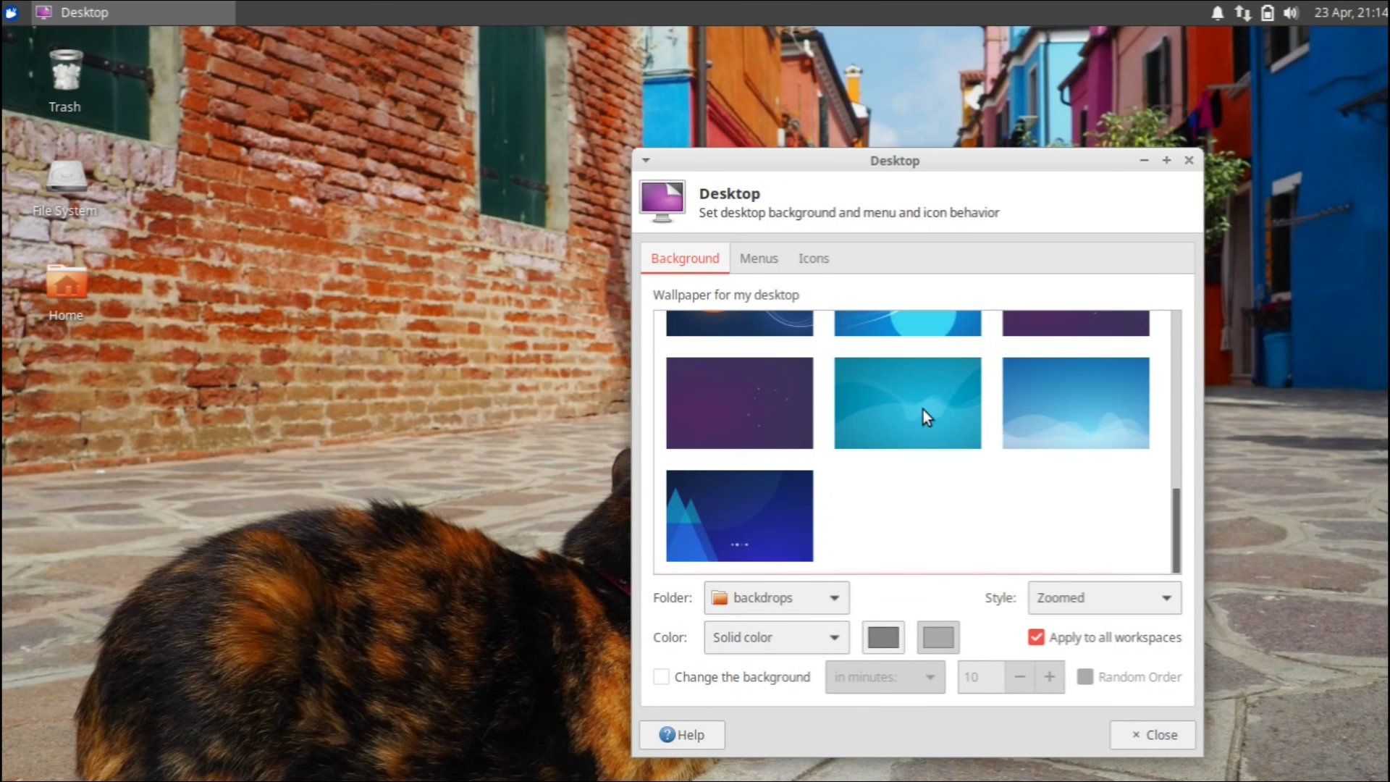
{"action": "left_click_drag", "start_coordinate": [930, 169], "coordinate": [876, 112]}
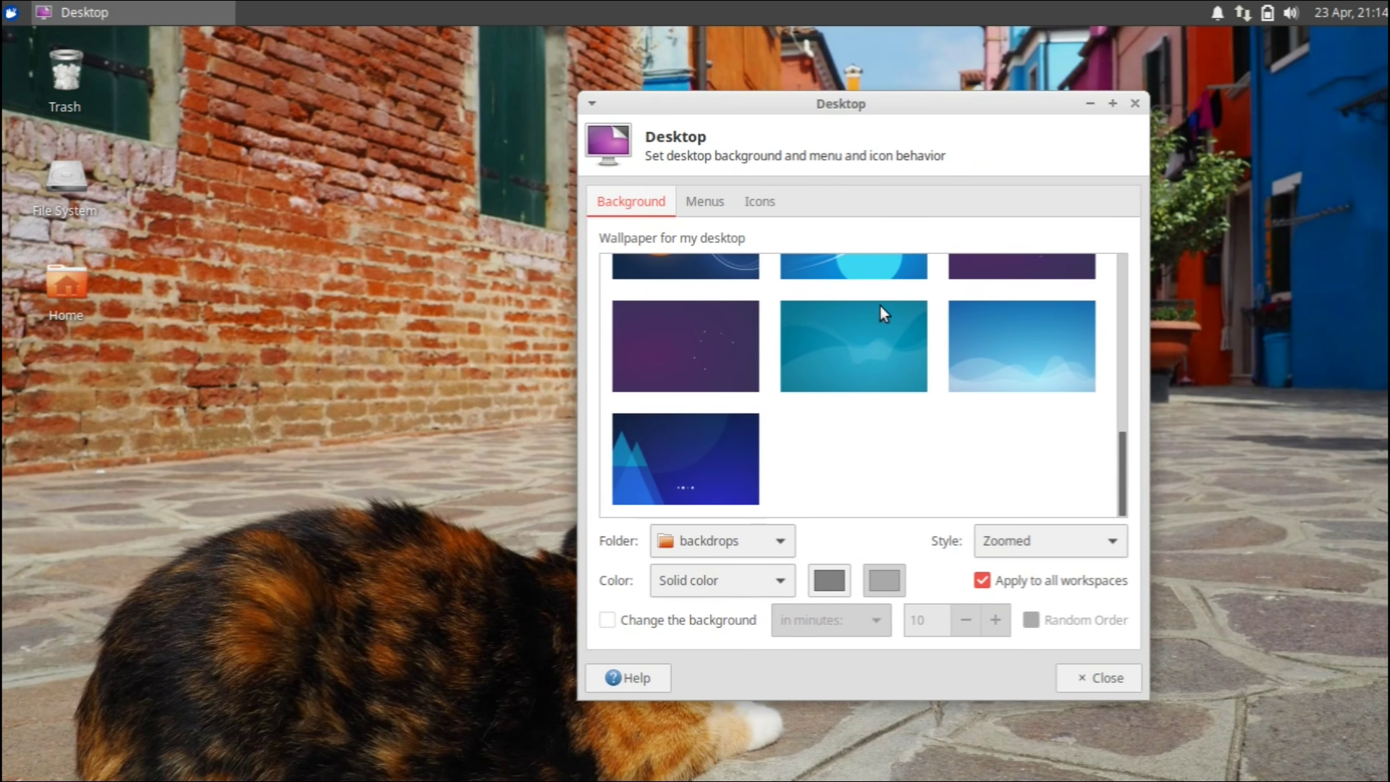
{"action": "left_click", "coordinate": [854, 270]}
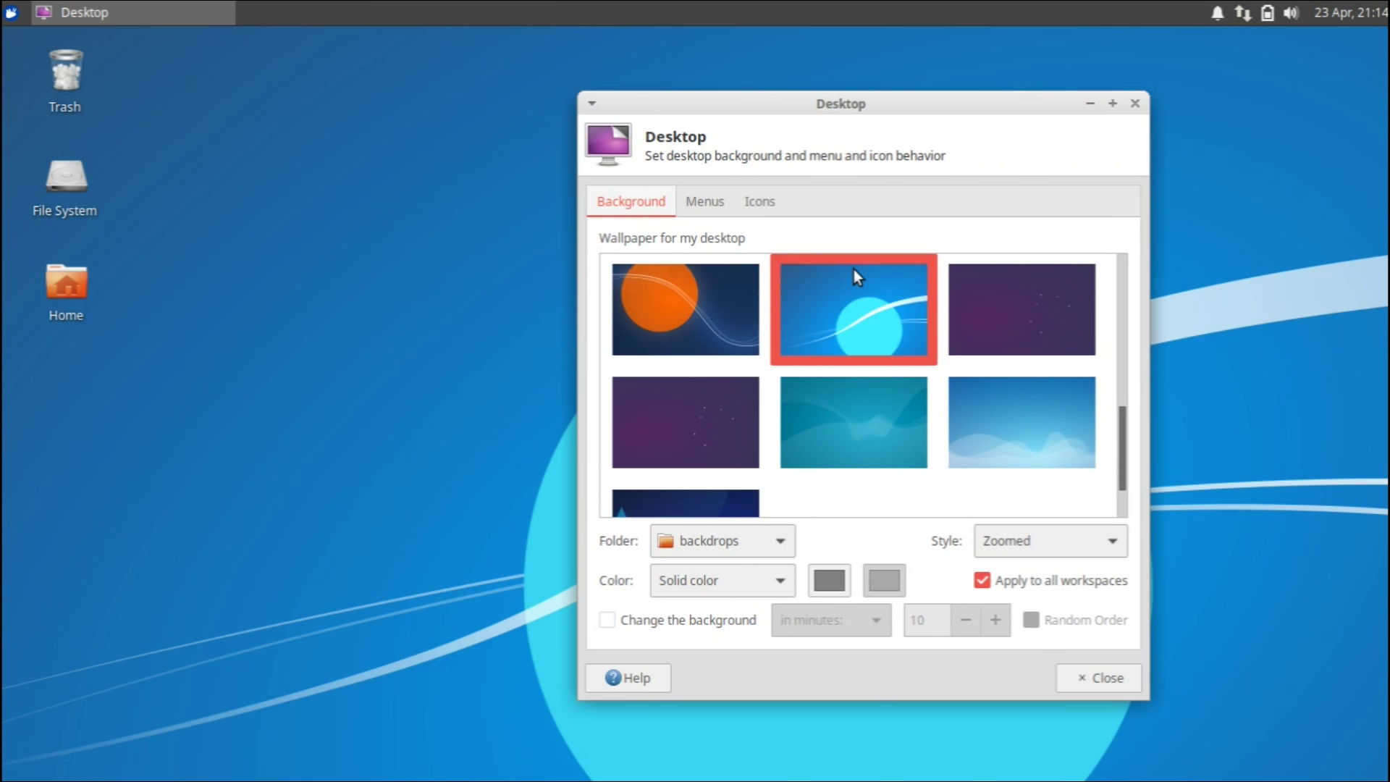
{"action": "left_click", "coordinate": [1134, 103]}
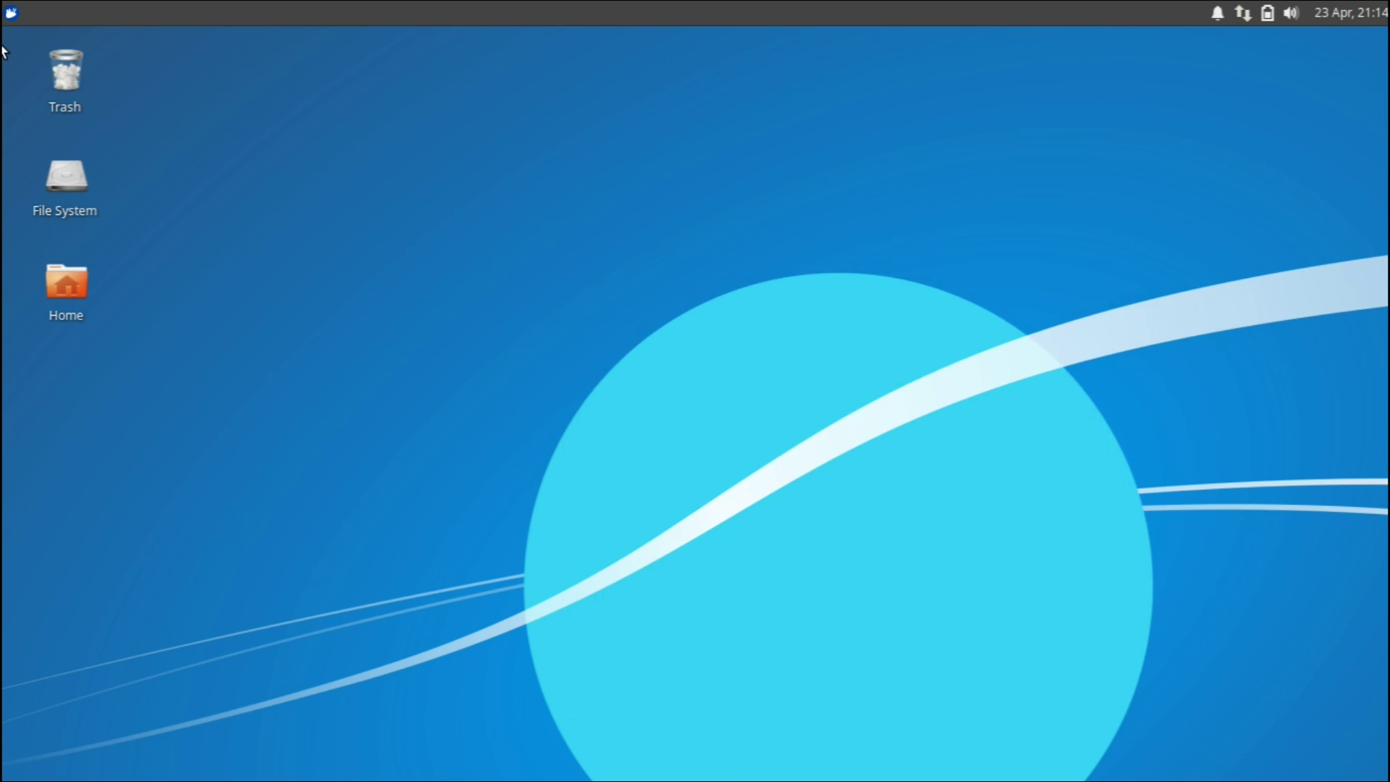
- Launch Notes from Accessories and move the sticky note to the top-right corner
{"action": "left_click", "coordinate": [11, 13]}
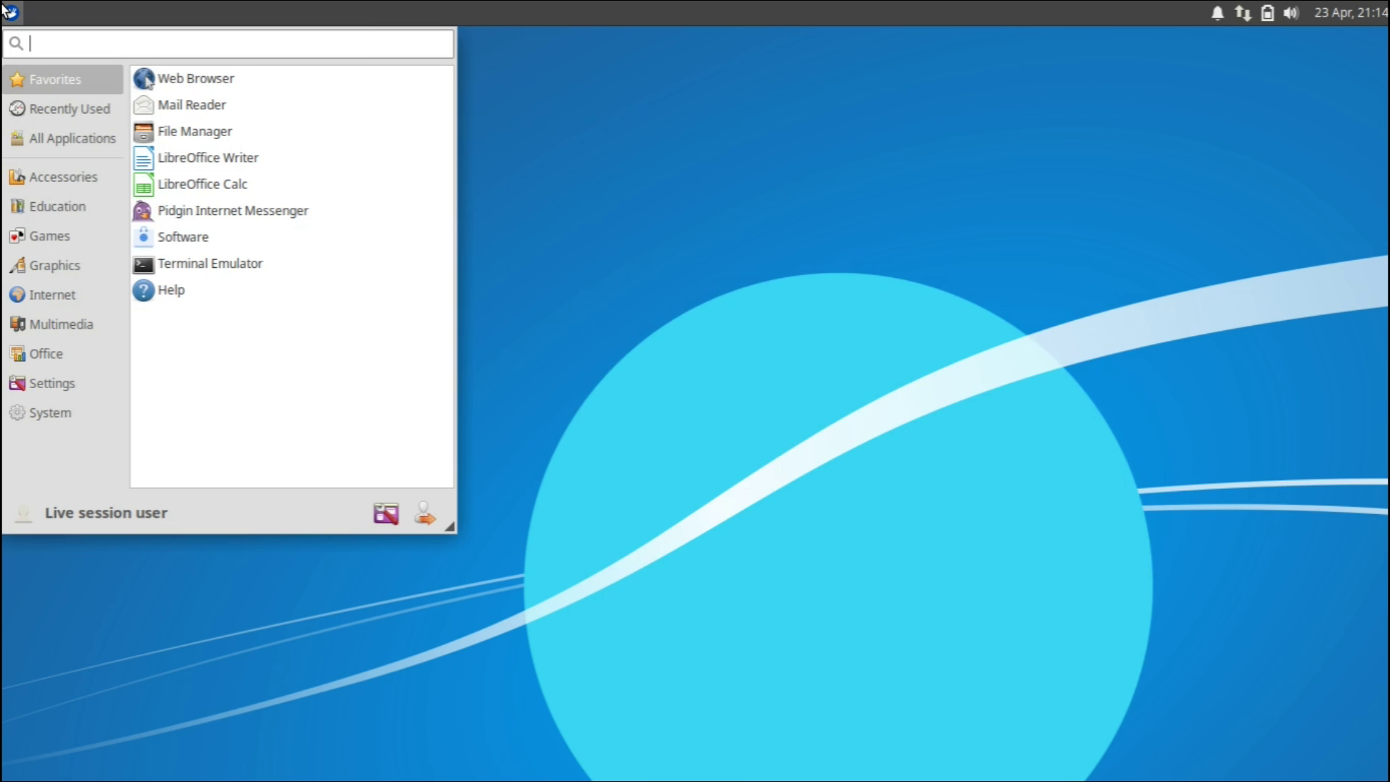
{"action": "left_click", "coordinate": [97, 183]}
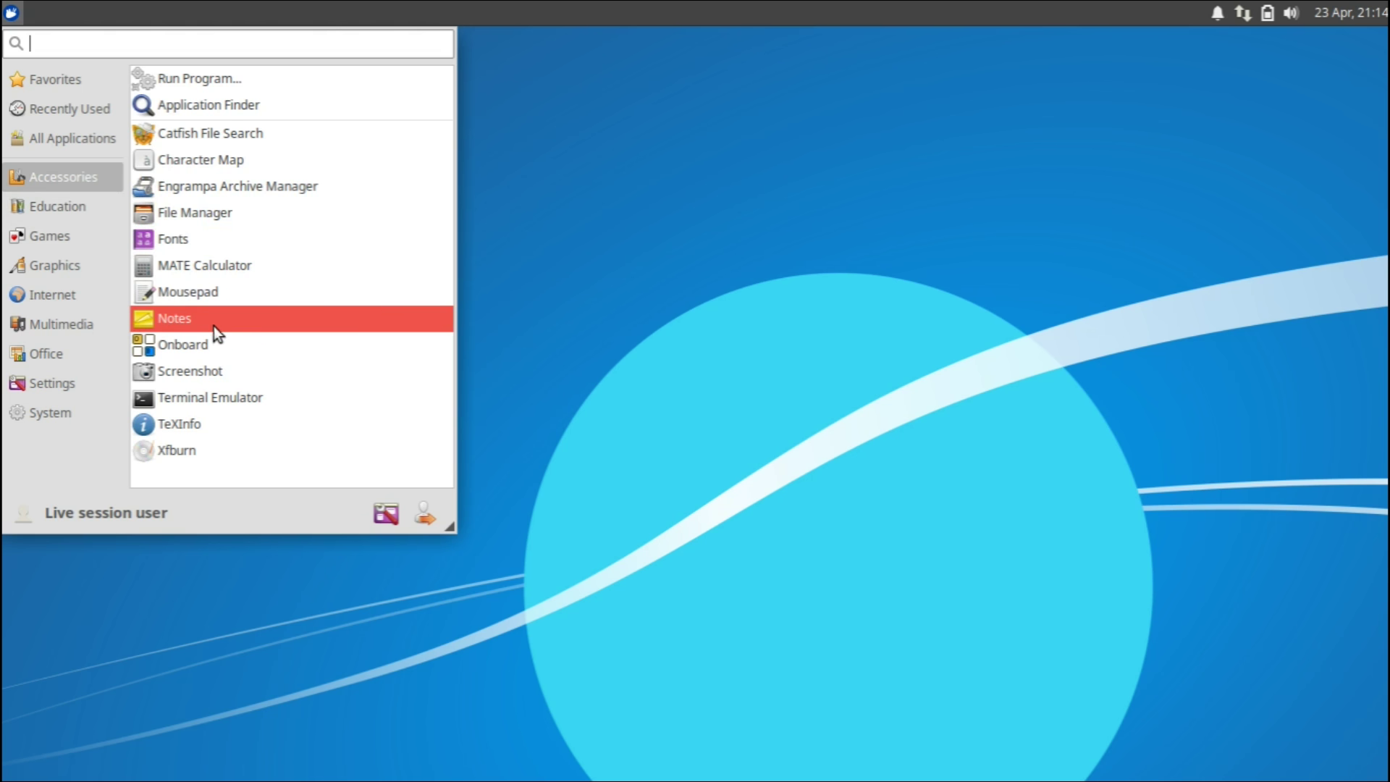
{"action": "left_click", "coordinate": [167, 309]}
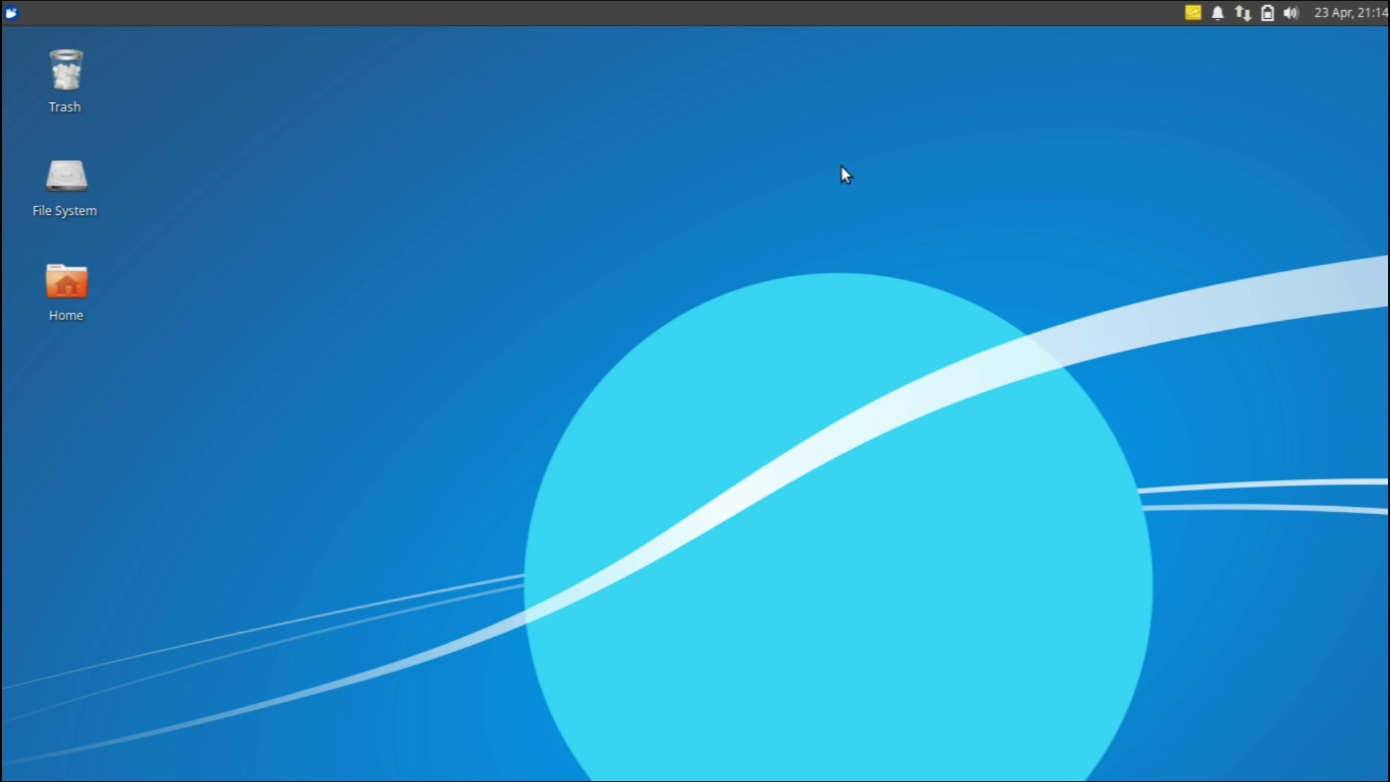
{"action": "left_click", "coordinate": [1191, 19]}
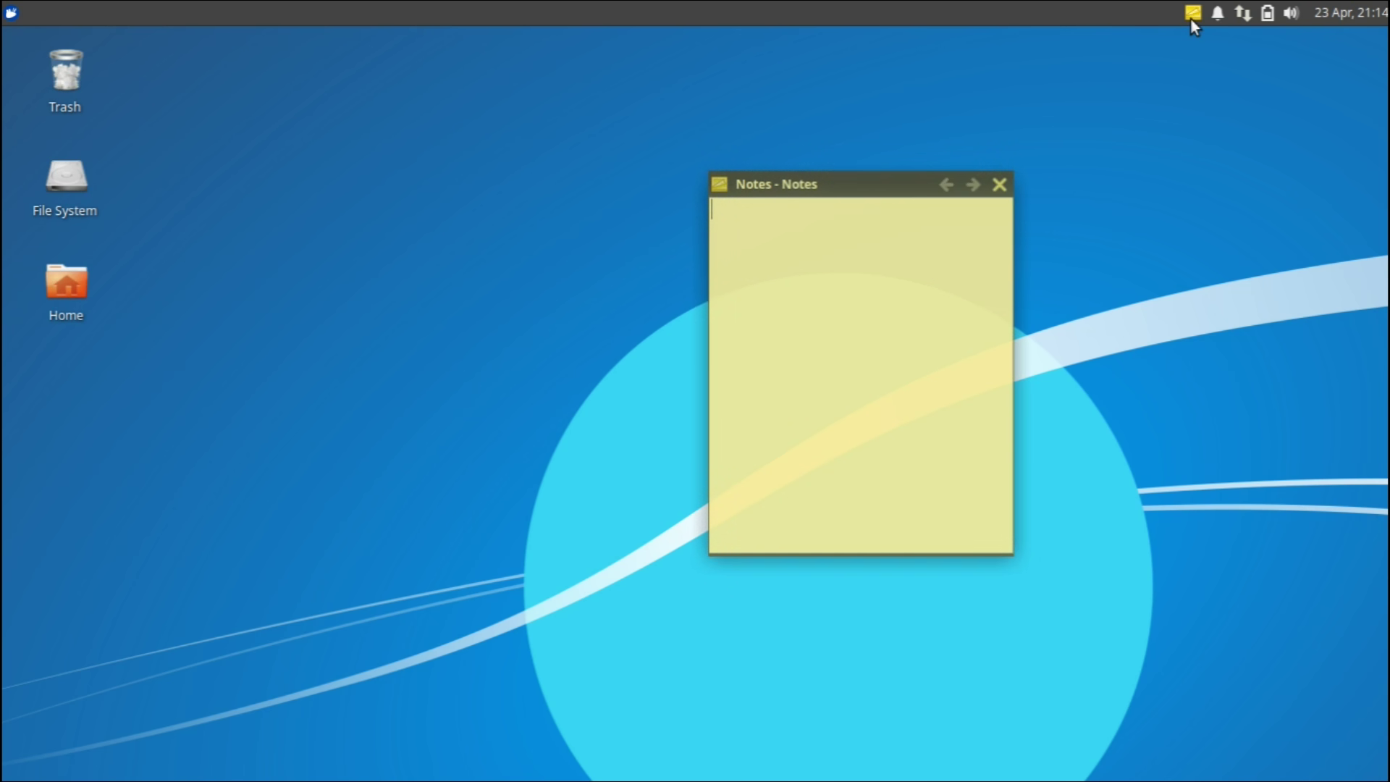
{"action": "left_click_drag", "start_coordinate": [805, 193], "coordinate": [1156, 44]}
- Hide and show the sticky note a few times, then remove the Notes icon from the panel
{"action": "left_click", "coordinate": [1191, 12]}
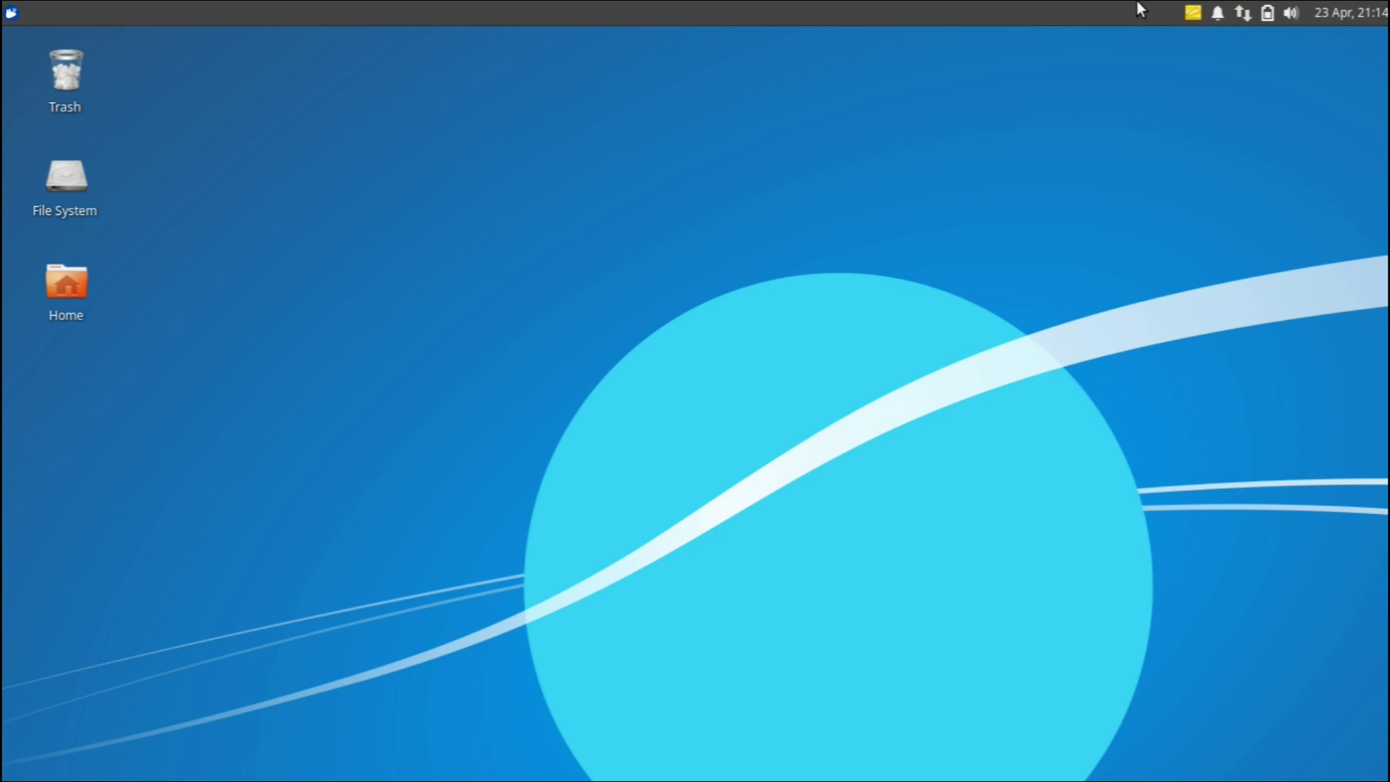
{"action": "left_click", "coordinate": [1191, 16]}
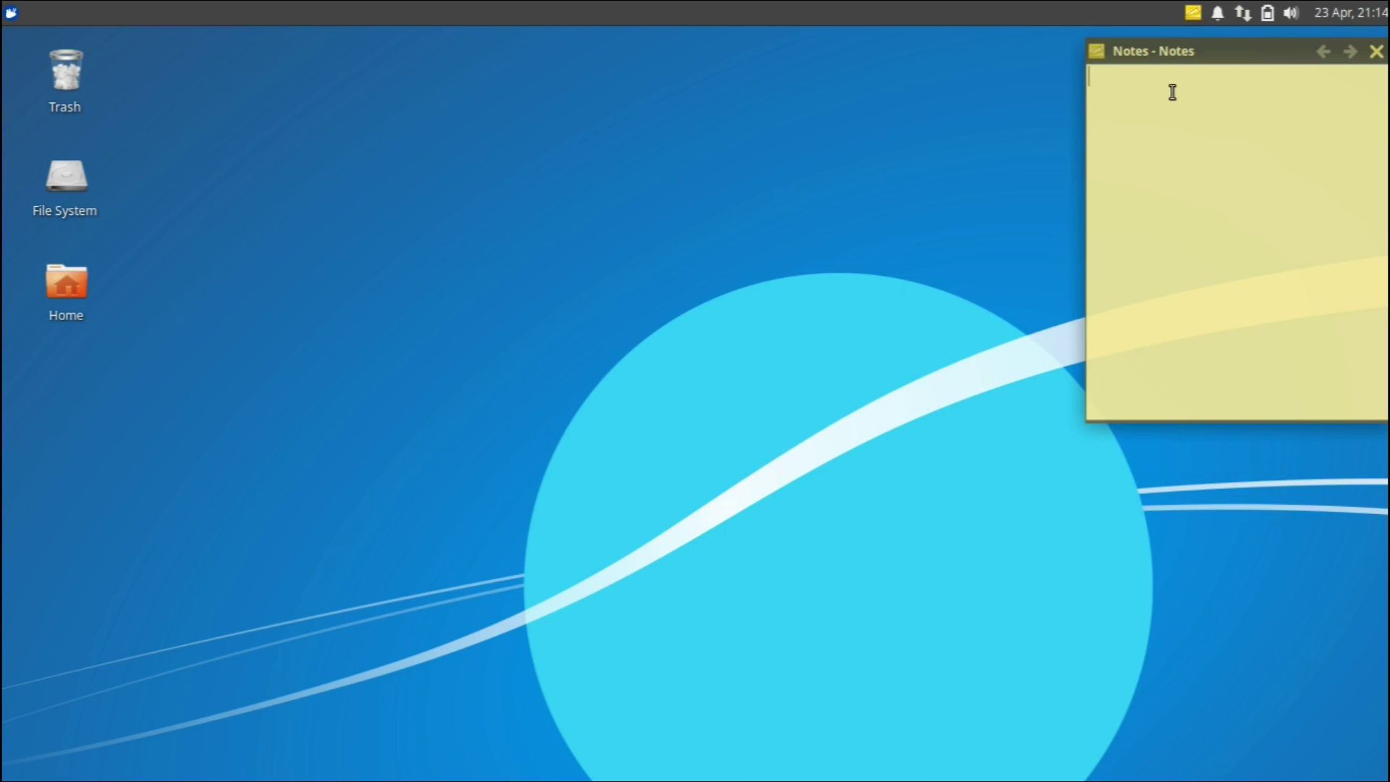
{"action": "left_click", "coordinate": [1193, 13]}
{"action": "left_click", "coordinate": [1194, 12]}
{"action": "left_click", "coordinate": [1193, 12]}
{"action": "right_click", "coordinate": [1194, 12]}
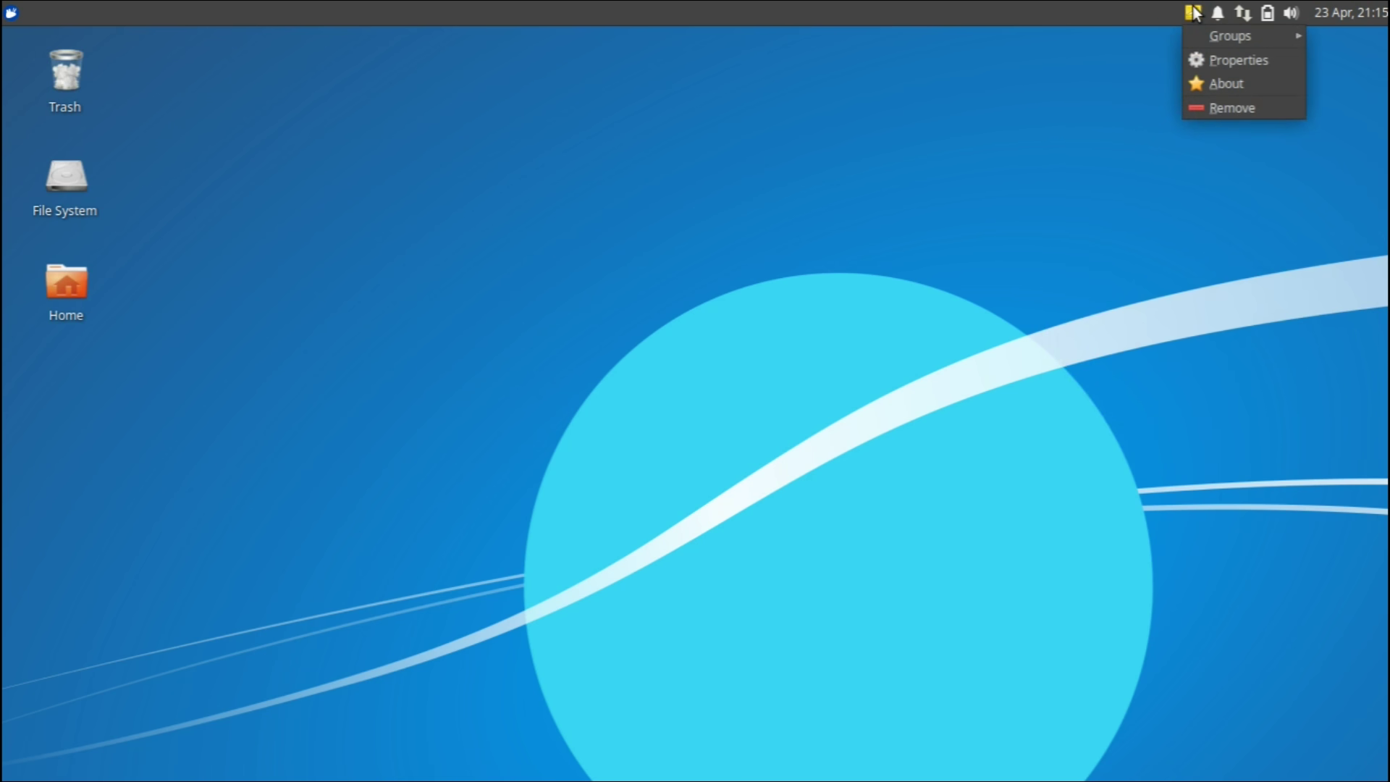
{"action": "left_click", "coordinate": [1206, 111]}
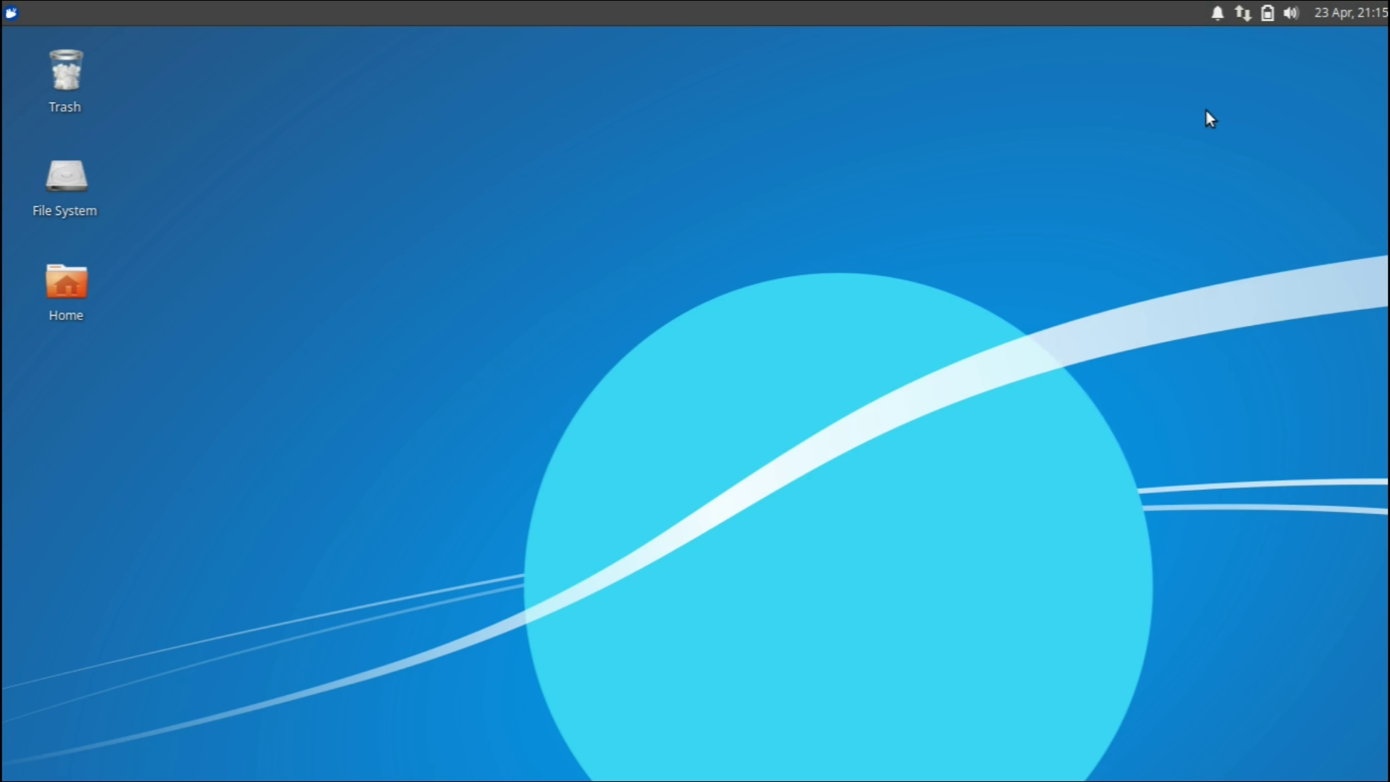
{"action": "left_click", "coordinate": [10, 13]}
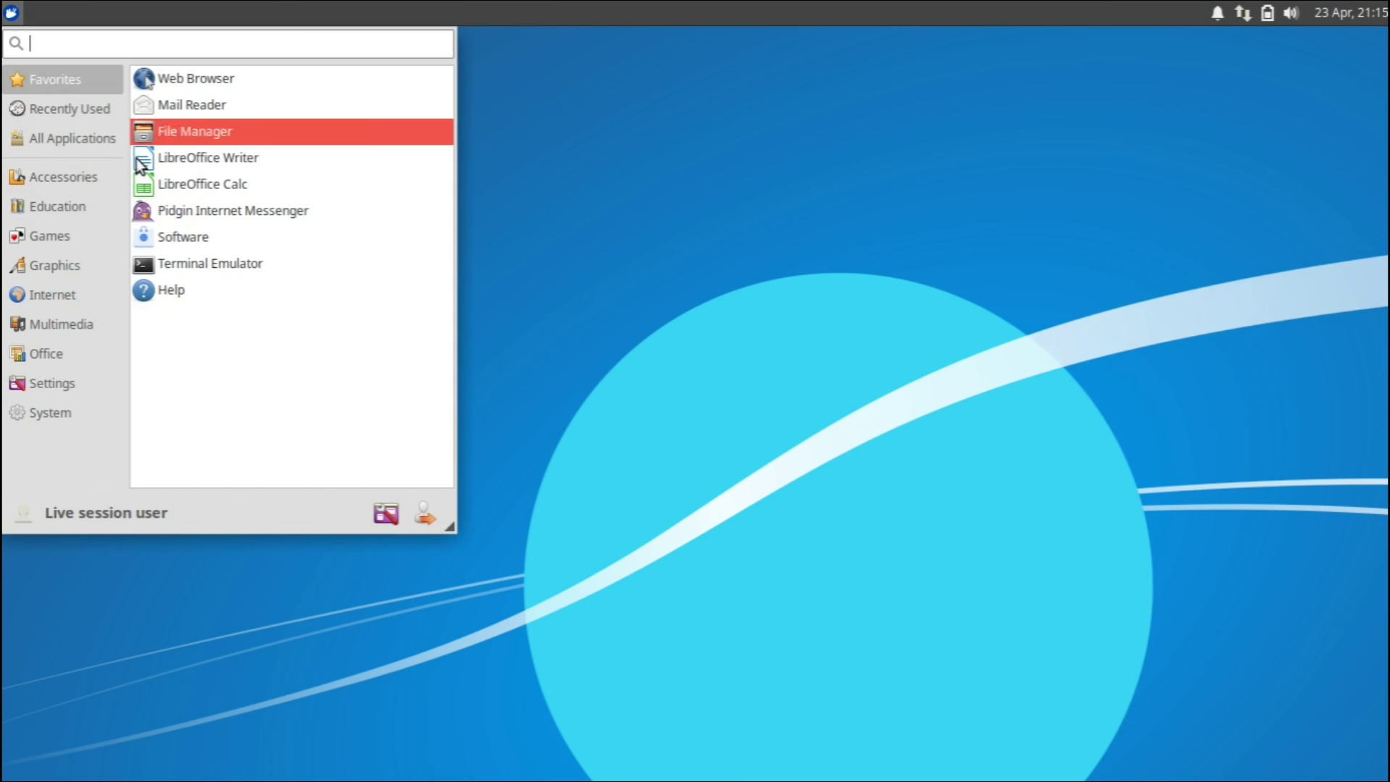
{"action": "left_click", "coordinate": [85, 181]}
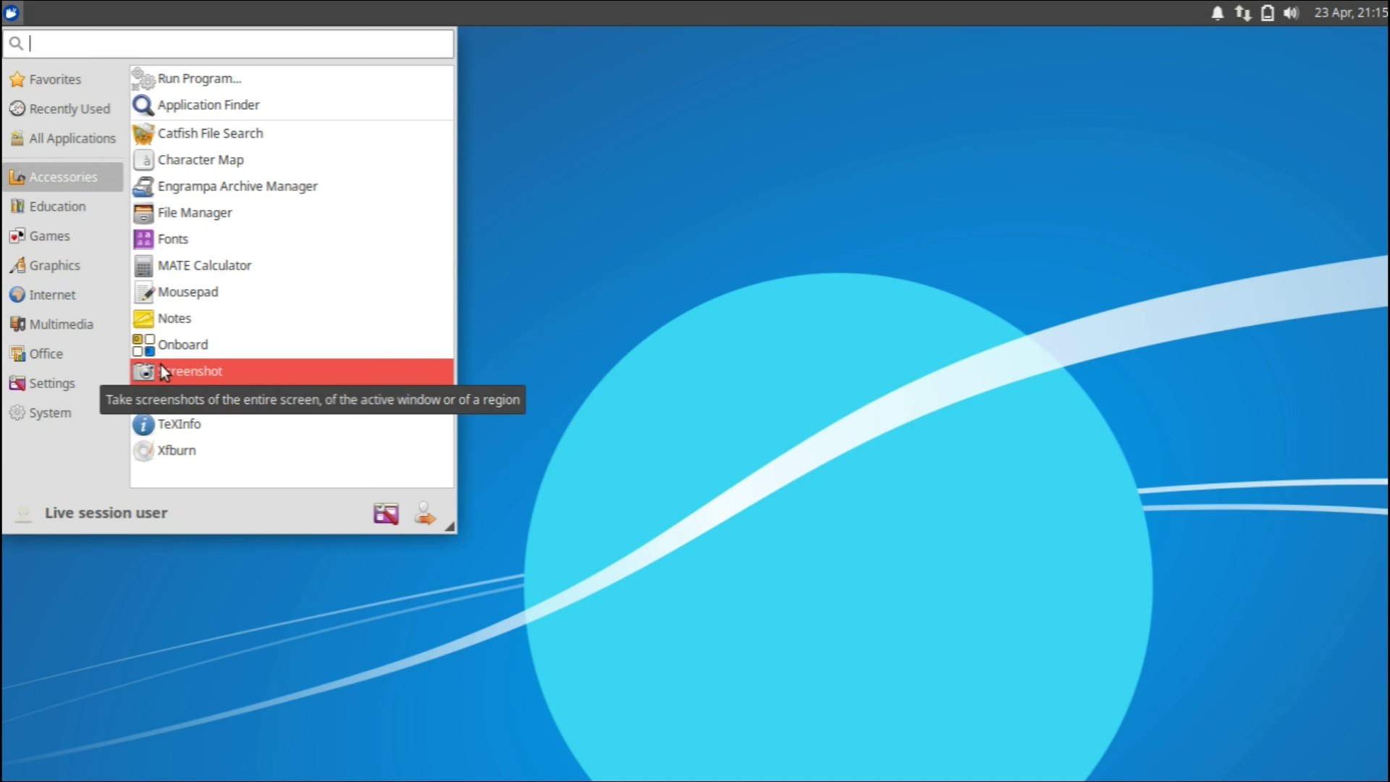
{"action": "left_click", "coordinate": [68, 206]}
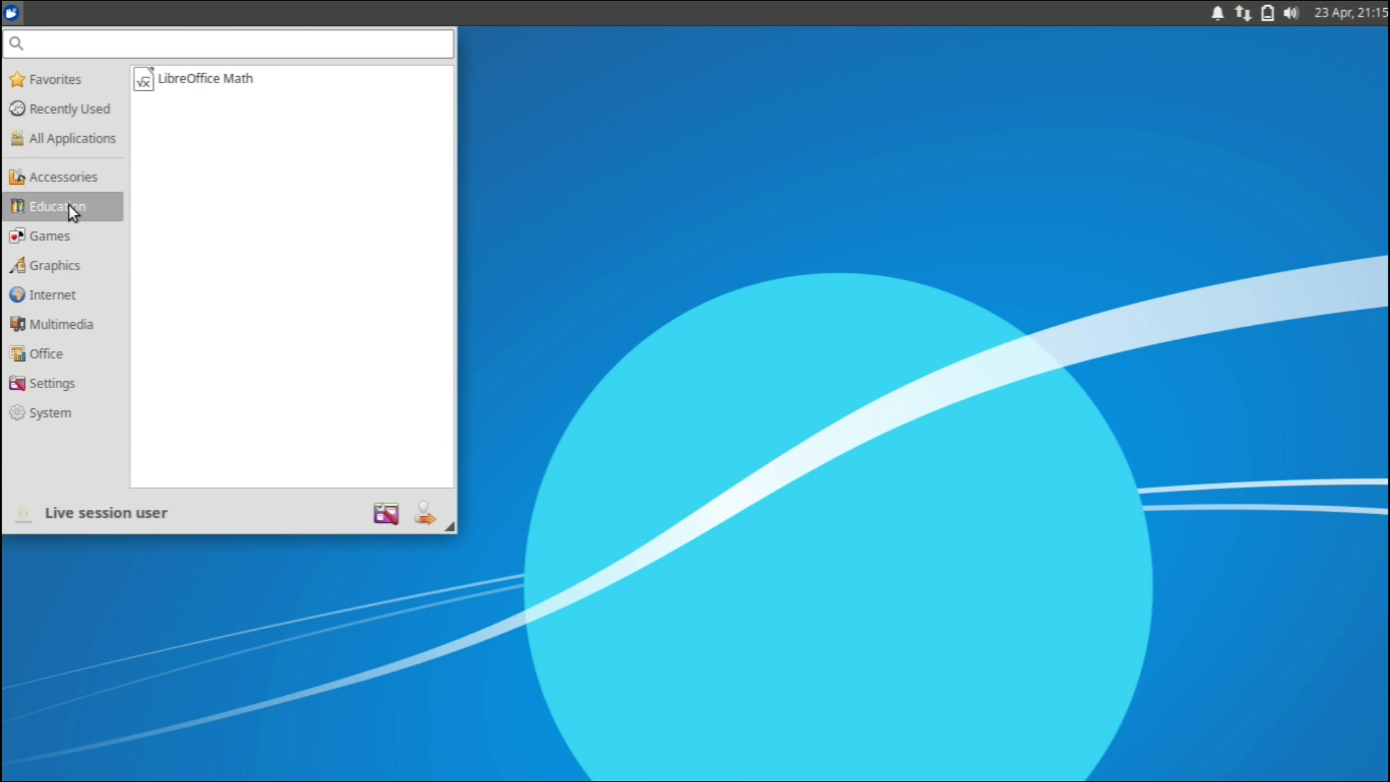
{"action": "left_click", "coordinate": [75, 233]}
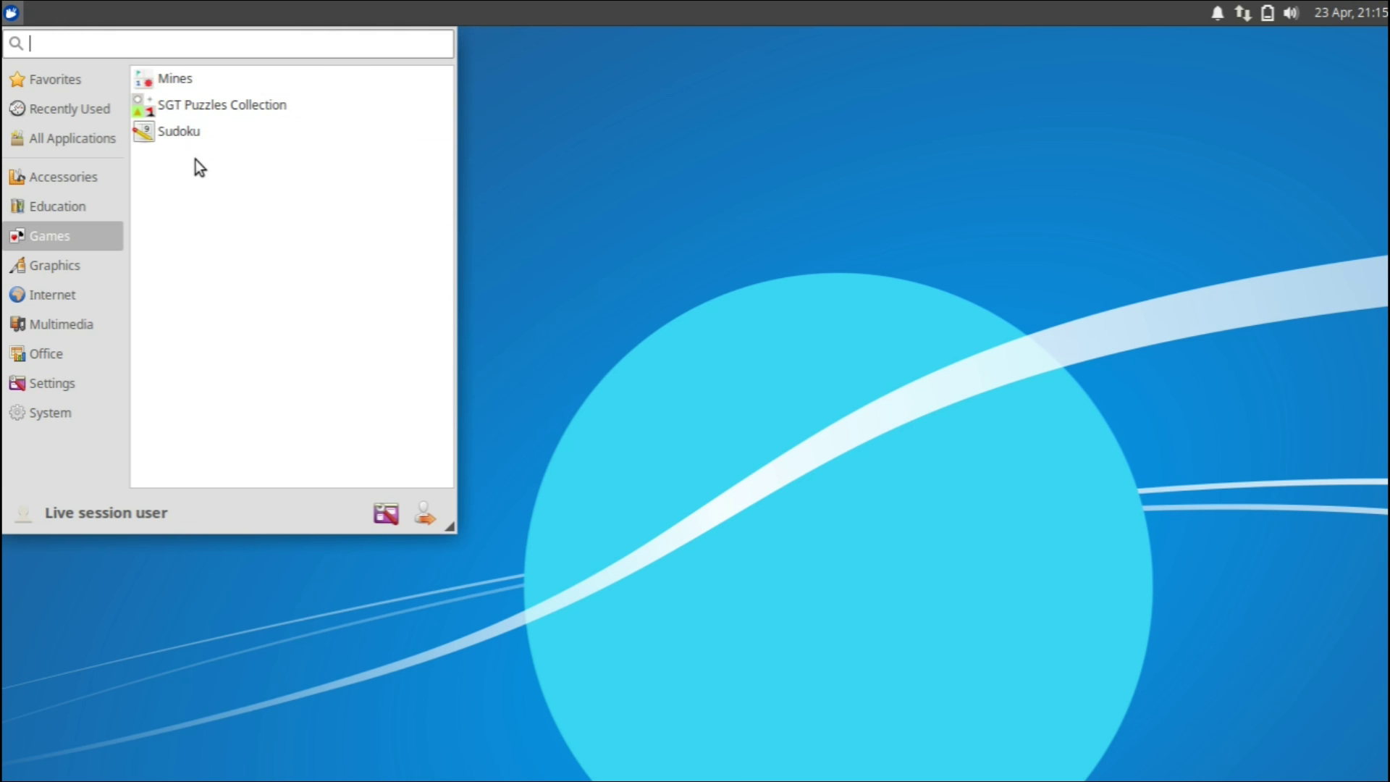
{"action": "left_click", "coordinate": [110, 256]}
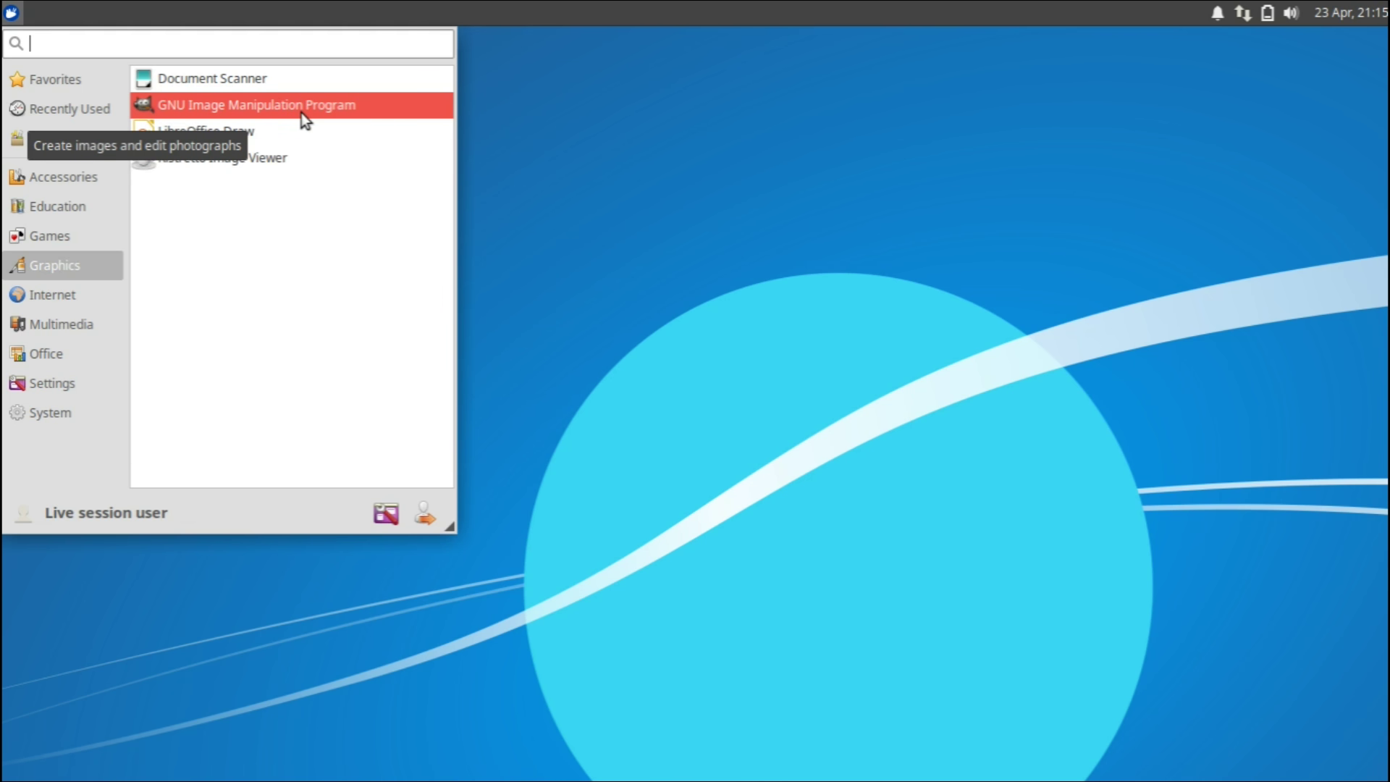
{"action": "left_click", "coordinate": [232, 112]}
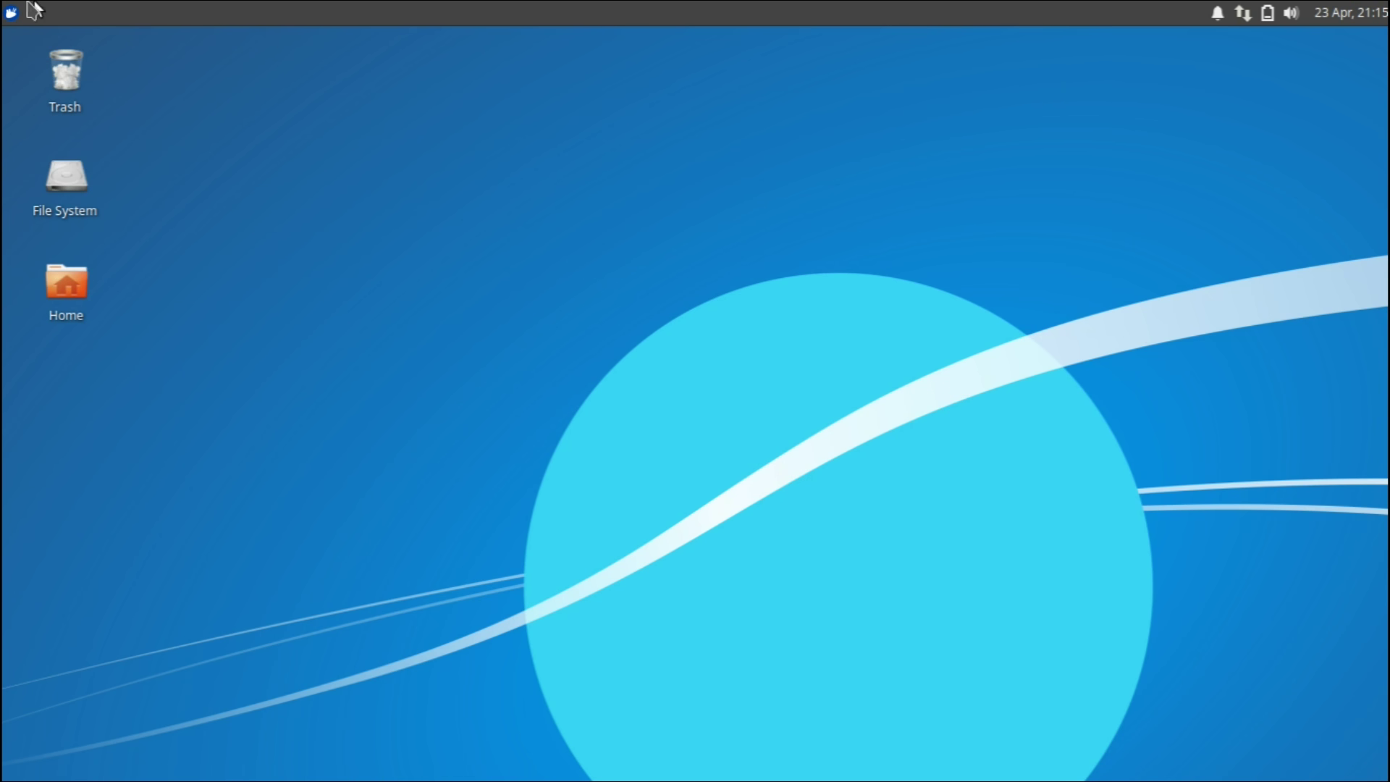
- Launch Task Manager by searching 'task' in the menu and move it to the screen centre
{"action": "left_click", "coordinate": [9, 9]}
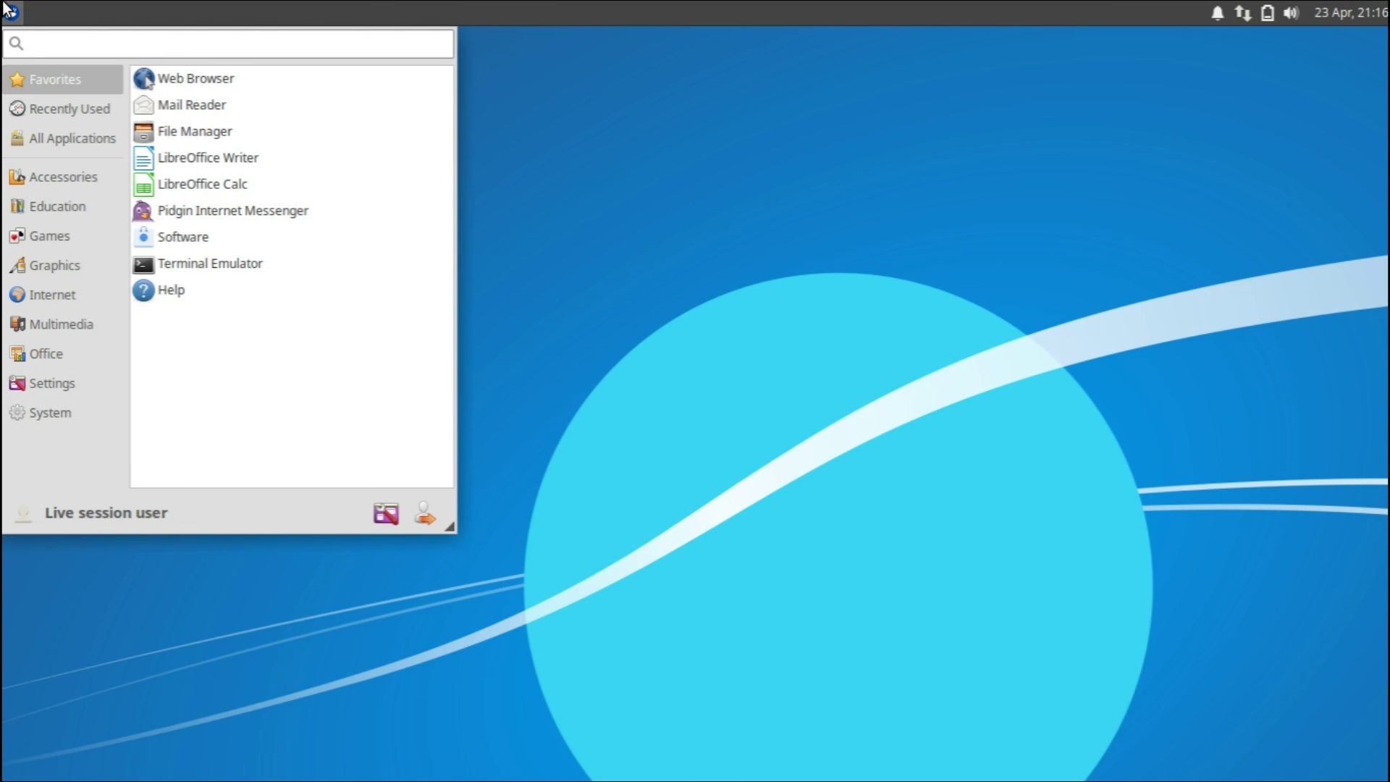
{"action": "type", "text": "task"}
{"action": "key", "text": "Return"}
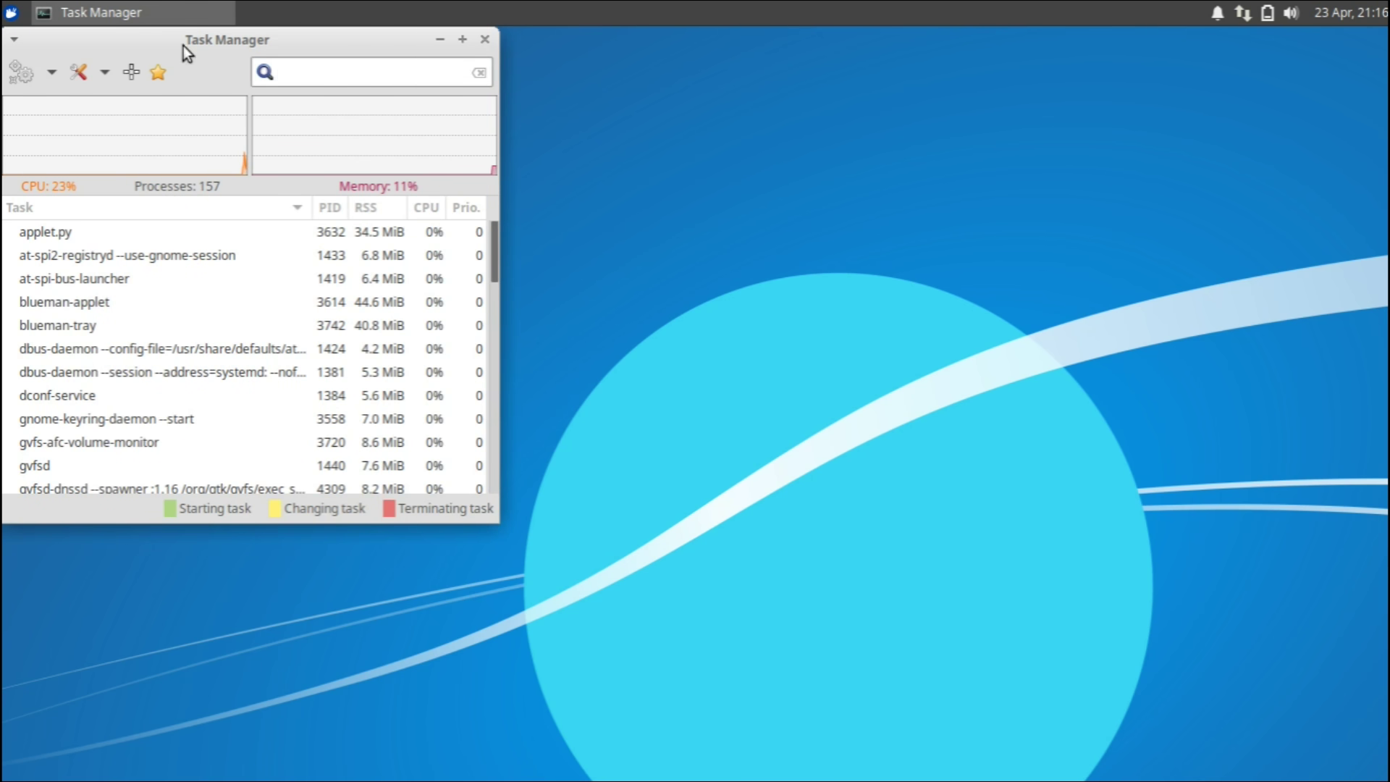
{"action": "left_click_drag", "start_coordinate": [184, 45], "coordinate": [538, 164]}
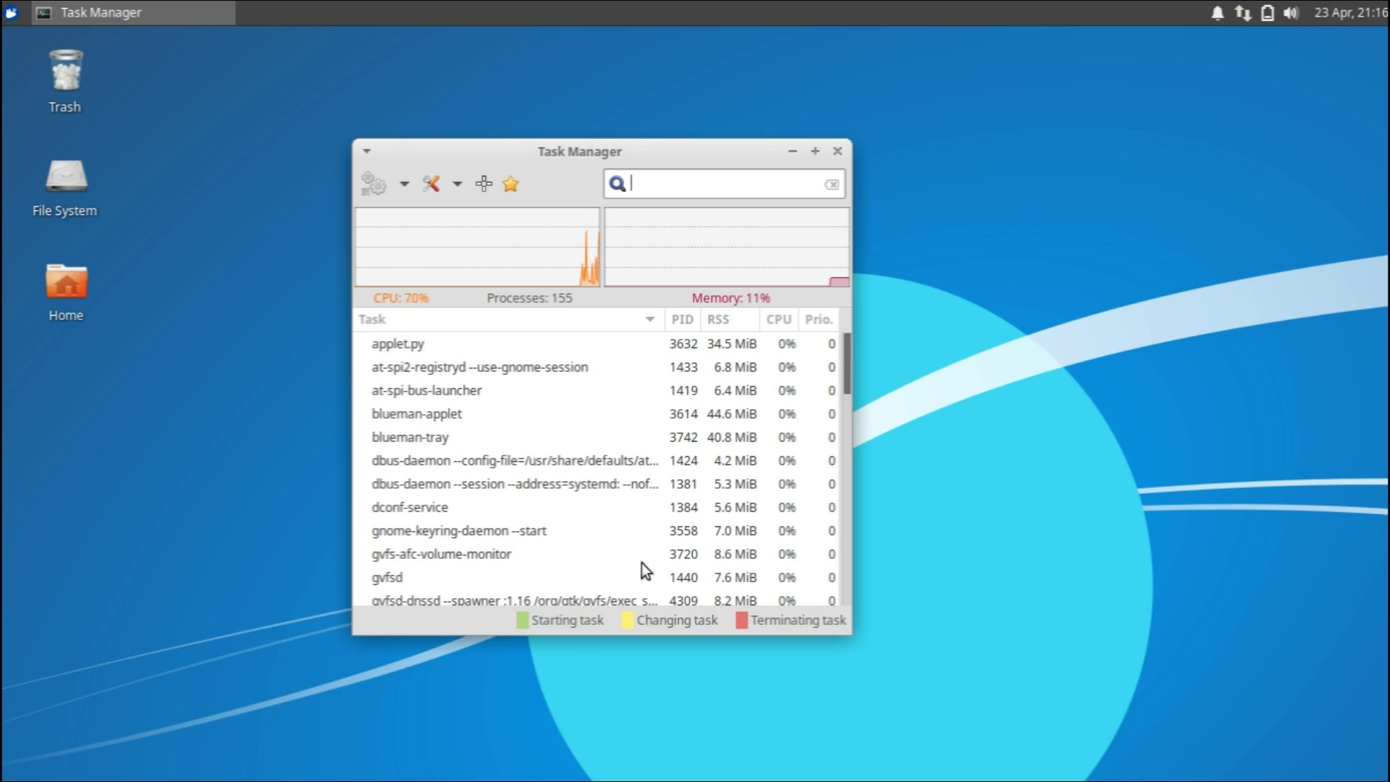
- Close Task Manager and browse the Education, Games, Graphics, Internet and Multimedia menu categories
{"action": "left_click", "coordinate": [836, 154]}
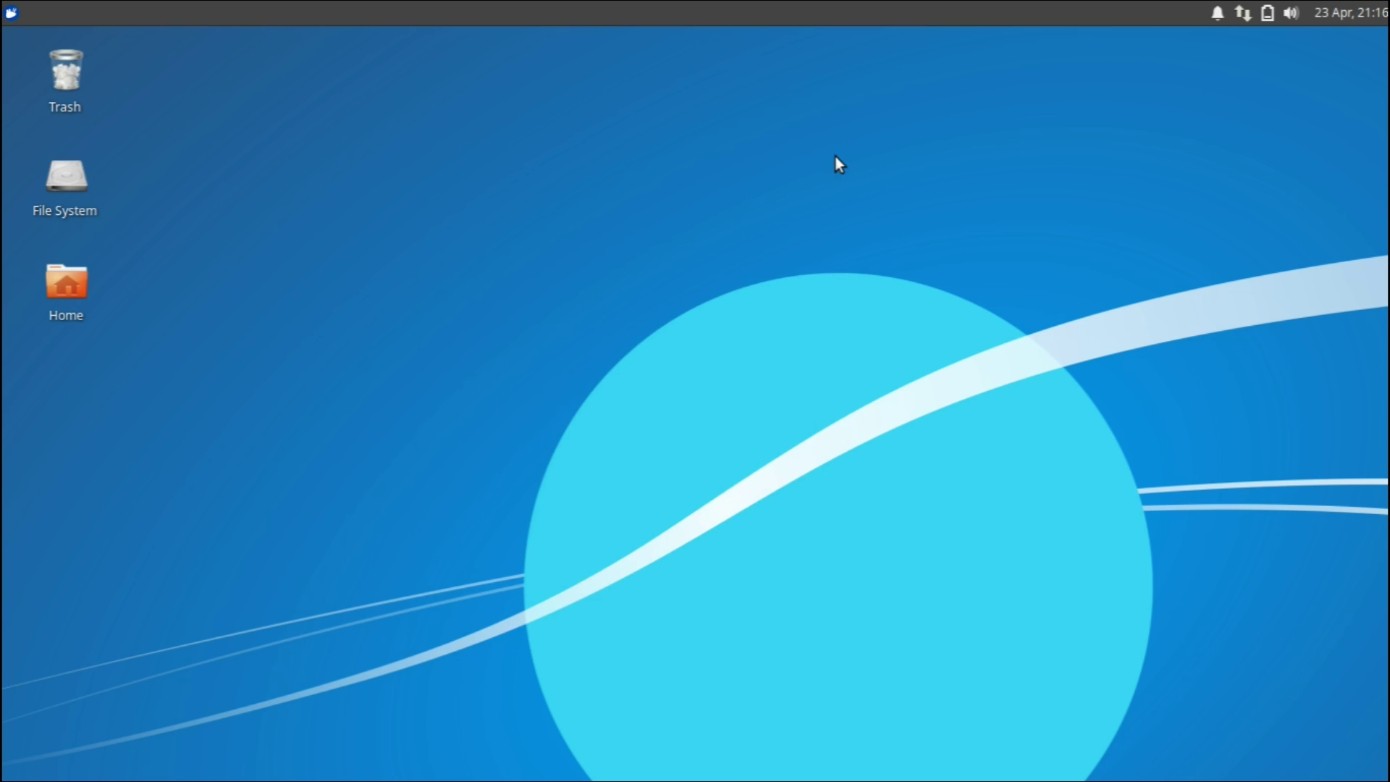
{"action": "left_click", "coordinate": [11, 12]}
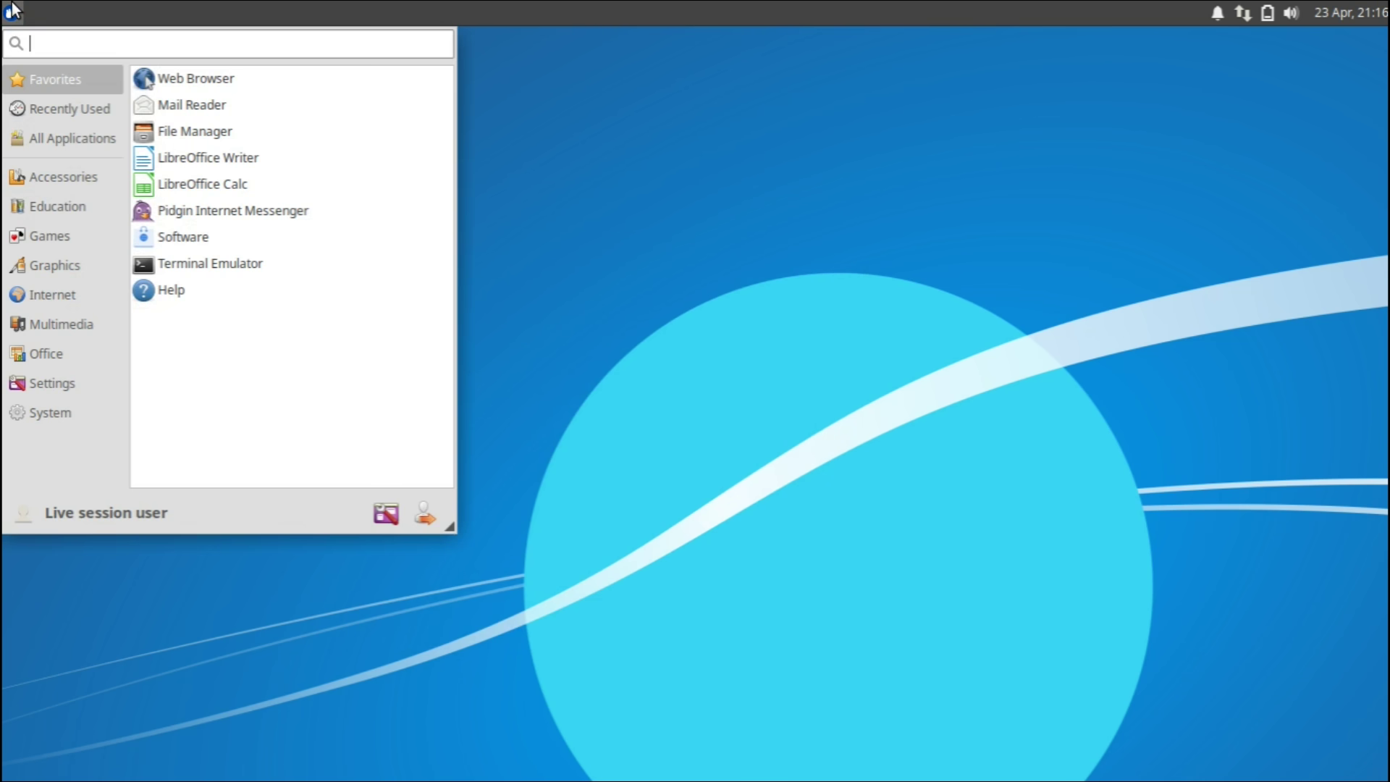
{"action": "left_click", "coordinate": [80, 210]}
{"action": "left_click", "coordinate": [97, 236]}
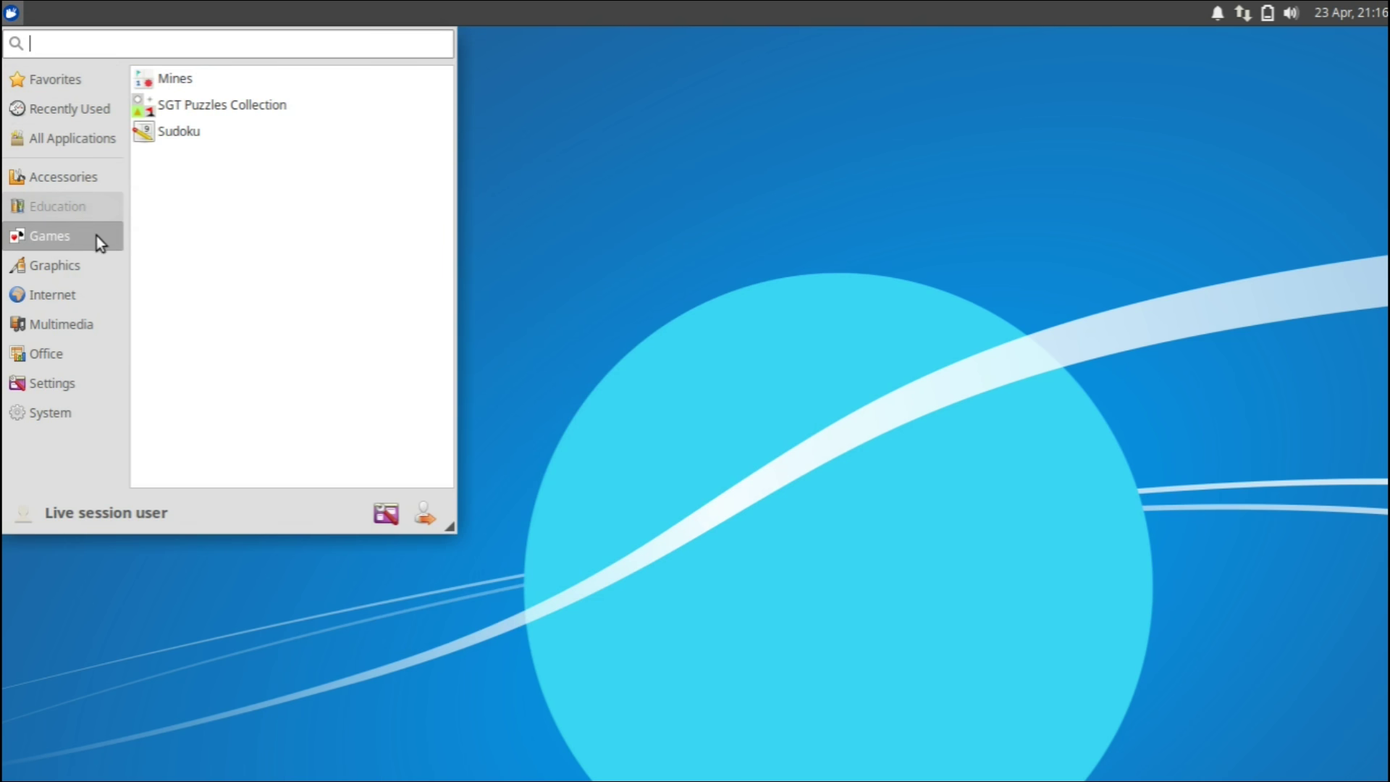
{"action": "left_click", "coordinate": [88, 257]}
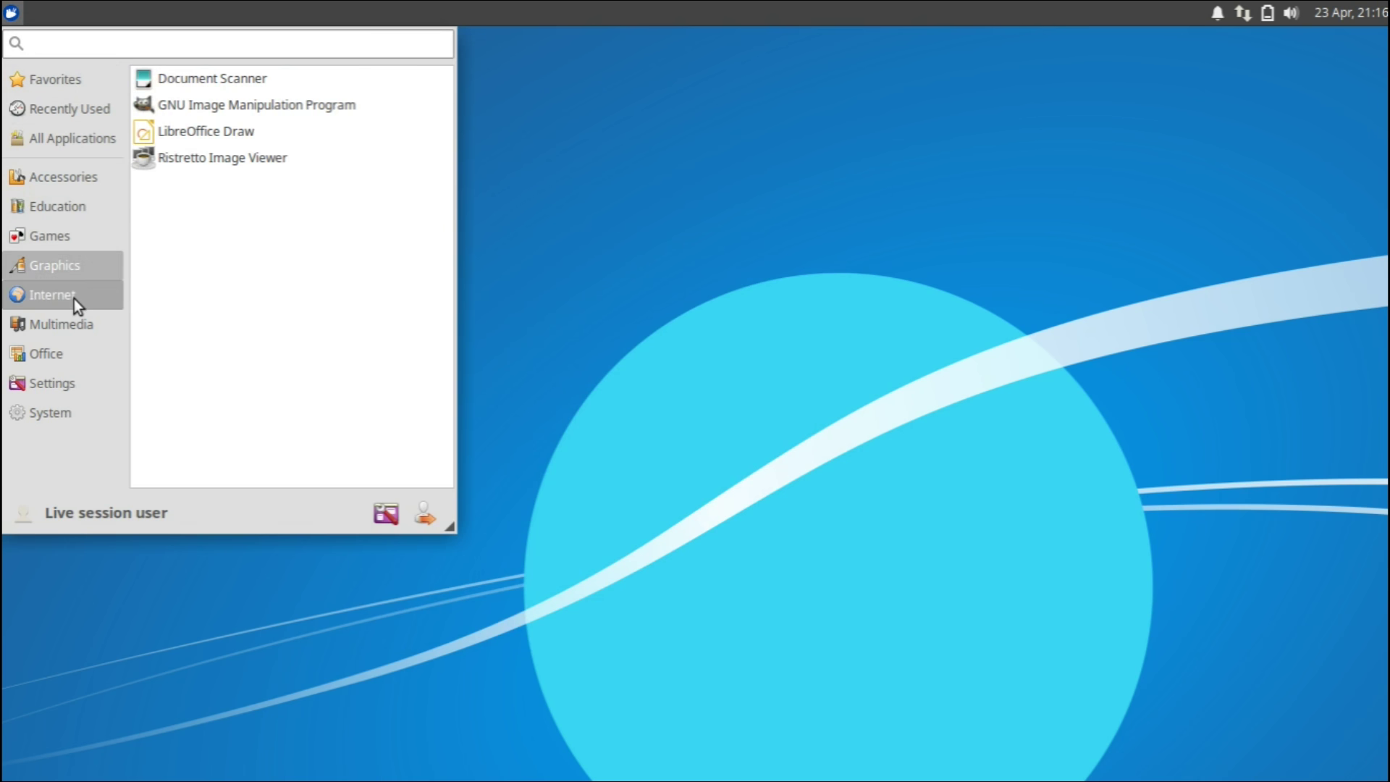
{"action": "left_click", "coordinate": [74, 299]}
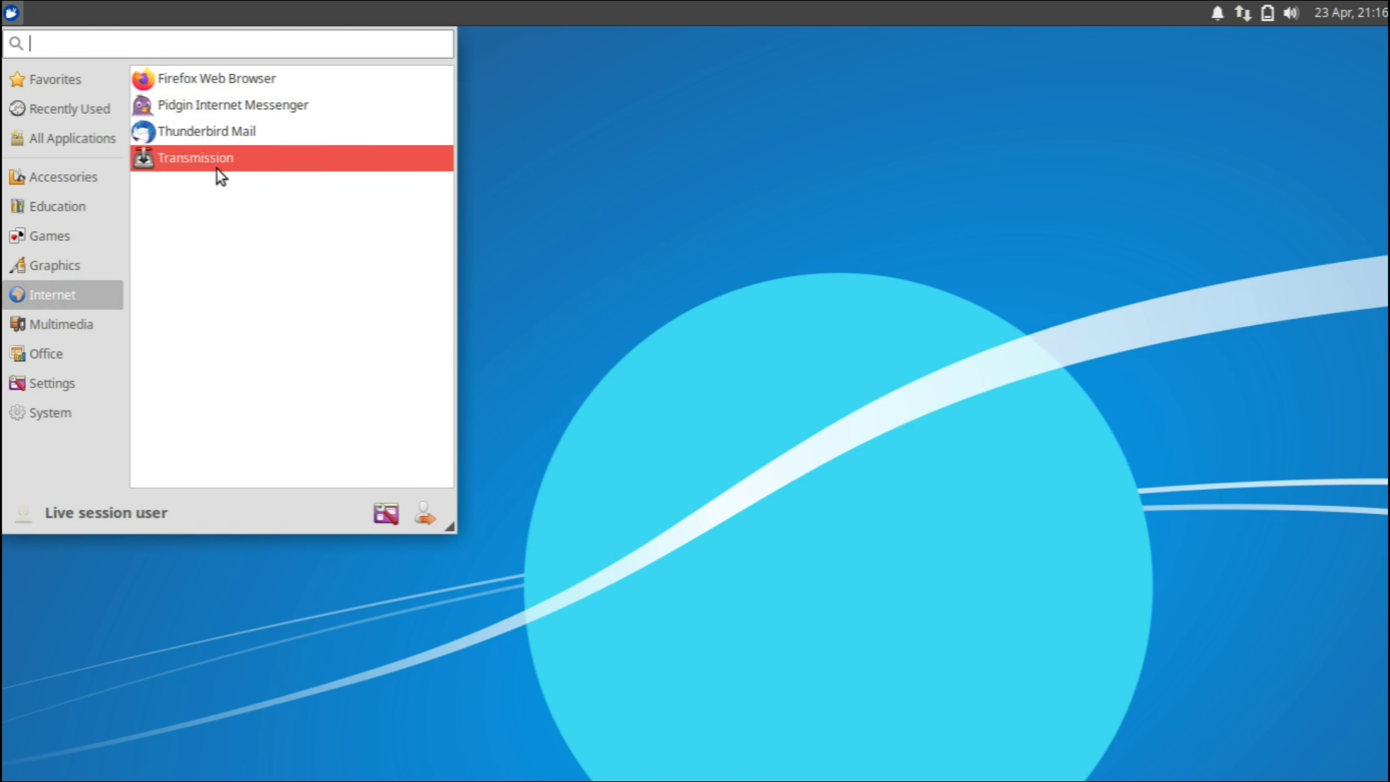
{"action": "left_click", "coordinate": [96, 325]}
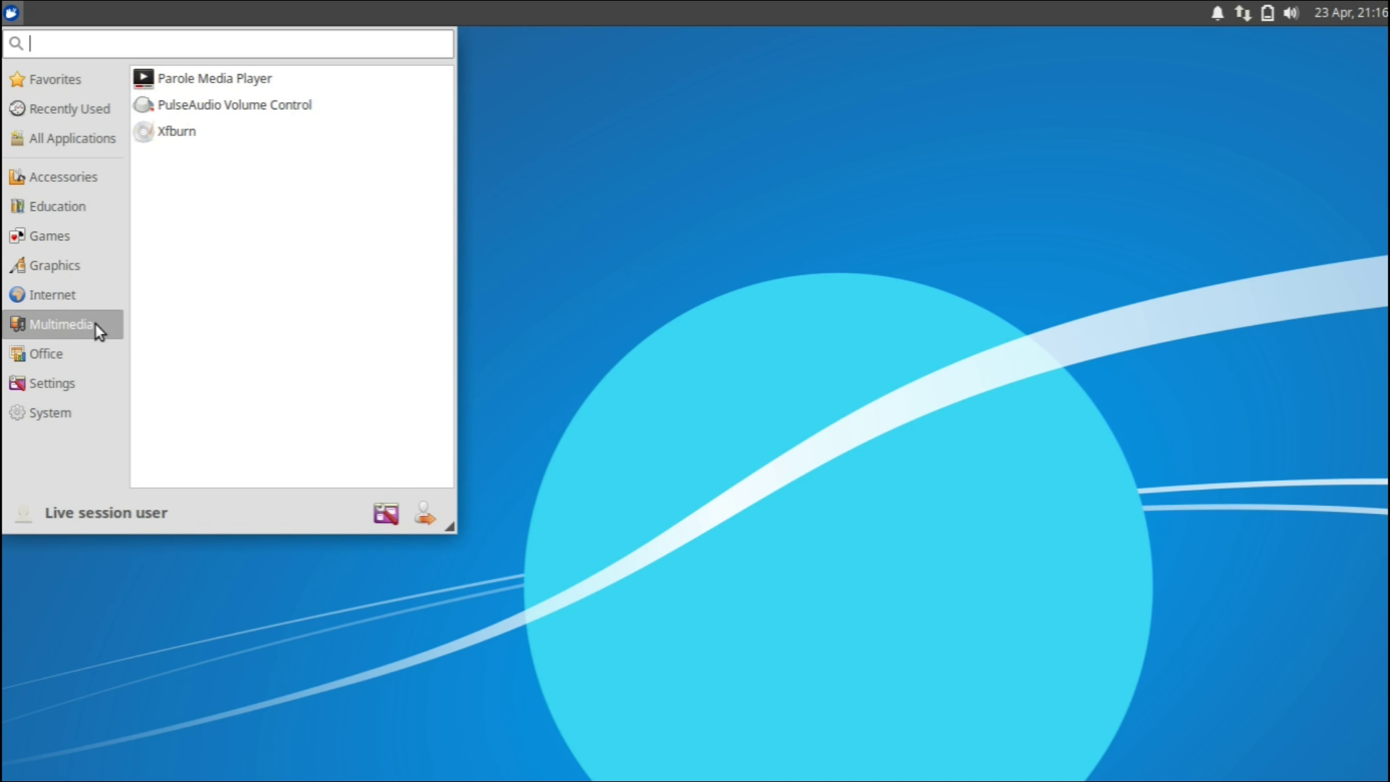
- Launch Parole Media Player and check its About box showing version 1.0.5
{"action": "left_click", "coordinate": [193, 81]}
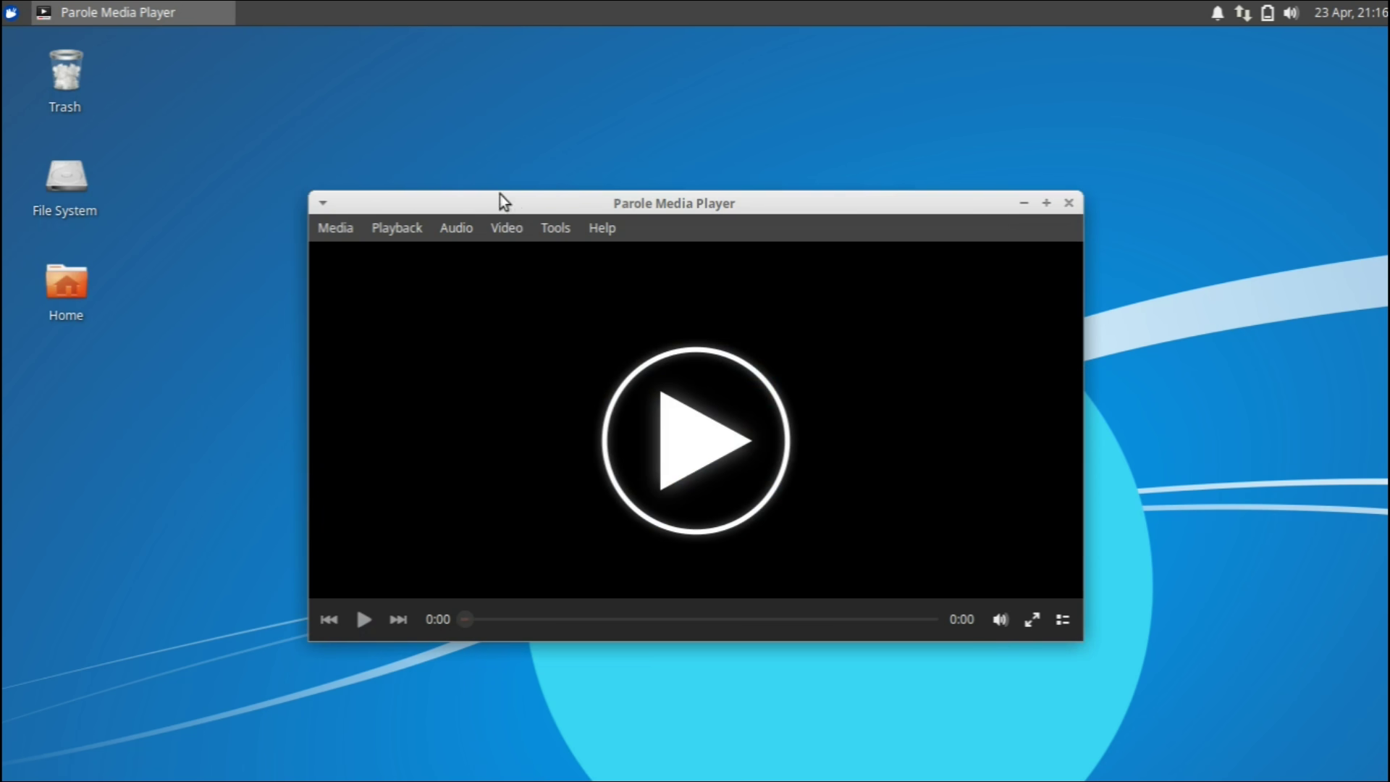
{"action": "left_click_drag", "start_coordinate": [481, 186], "coordinate": [446, 172]}
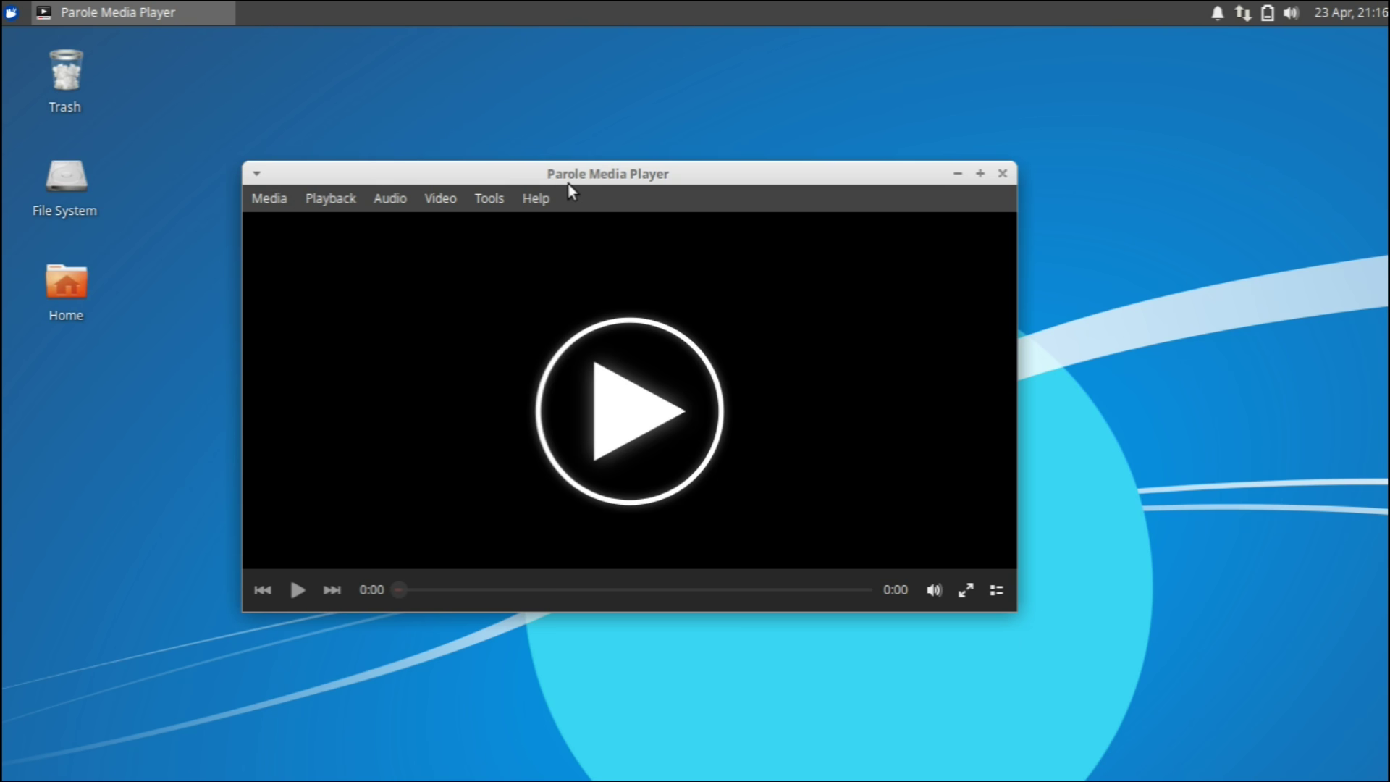
{"action": "left_click", "coordinate": [522, 205]}
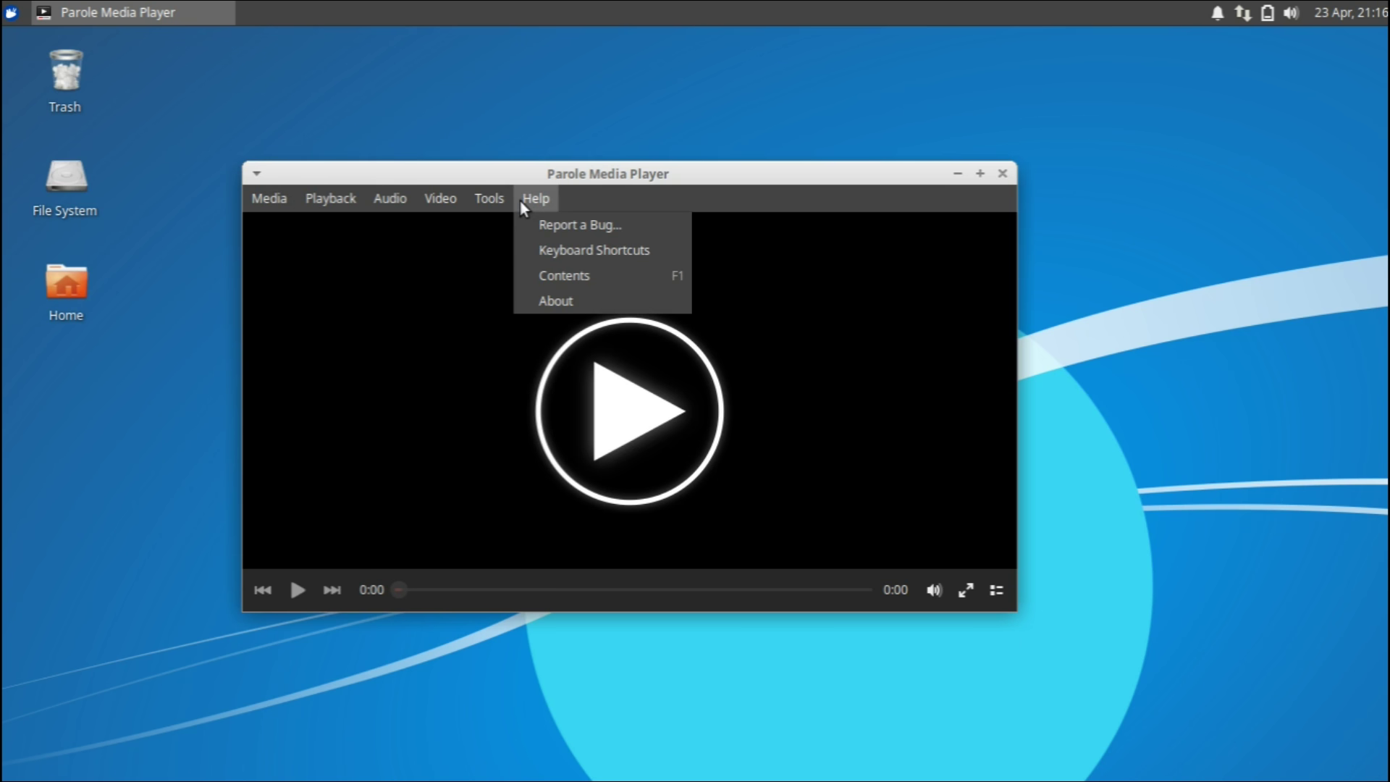
{"action": "left_click", "coordinate": [548, 294]}
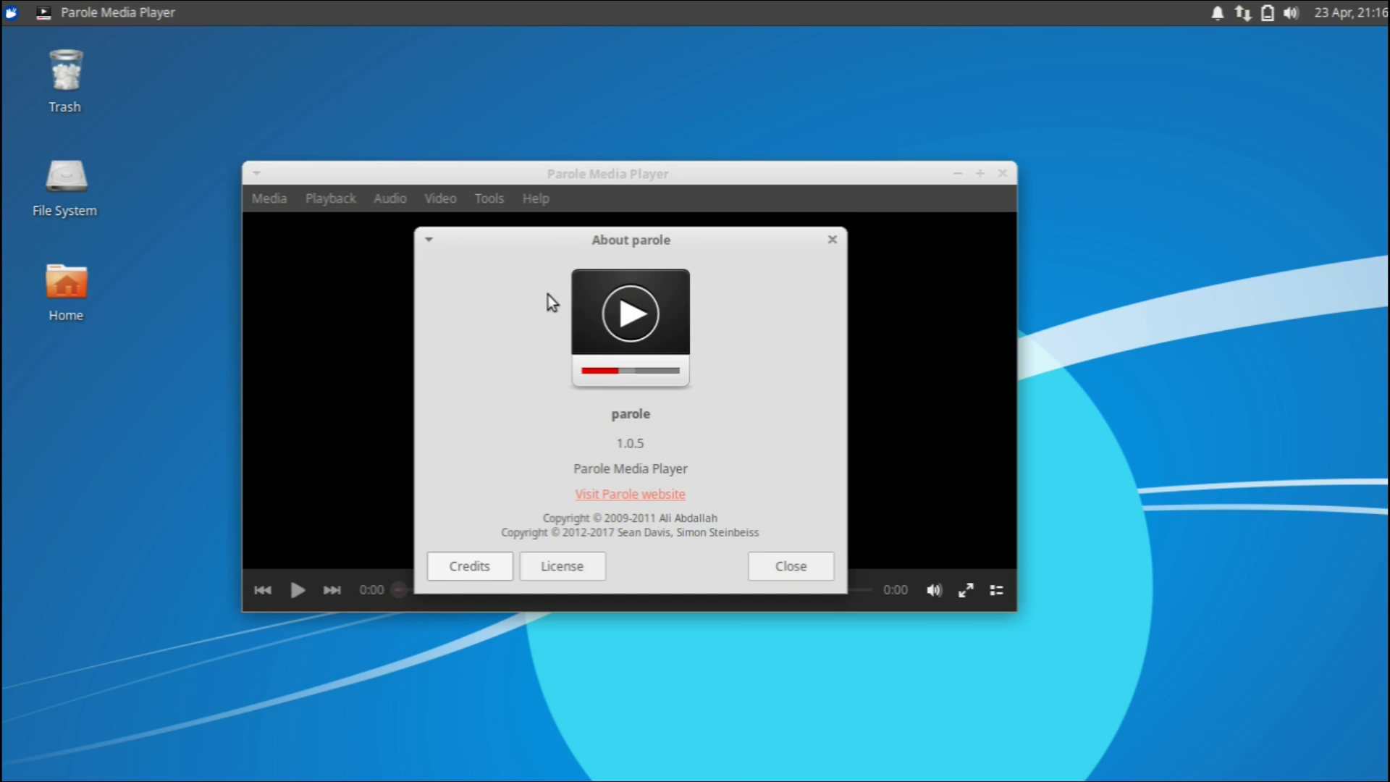
{"action": "left_click", "coordinate": [831, 240]}
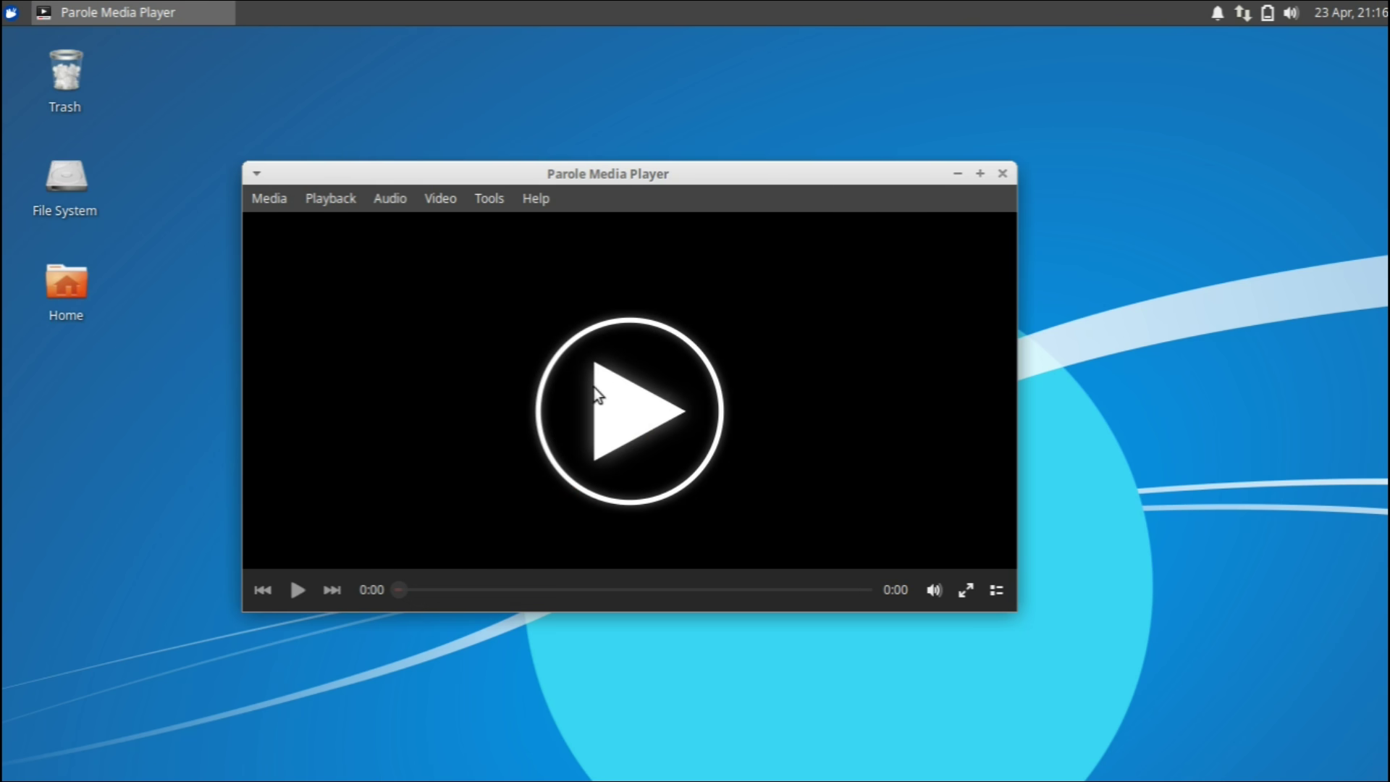
- Browse the Multimedia, Office, Settings and System menu categories, ending on Settings
{"action": "left_click", "coordinate": [1002, 175]}
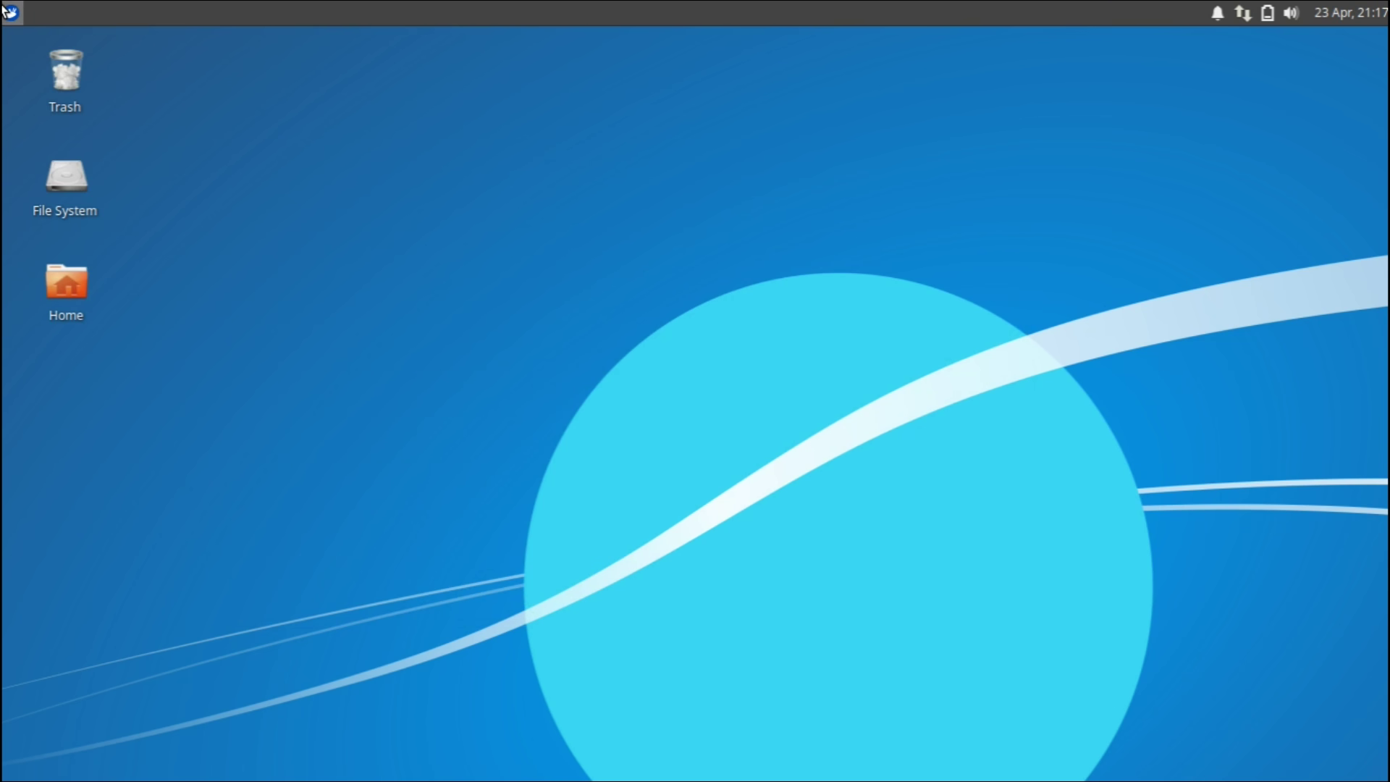
{"action": "left_click", "coordinate": [11, 12]}
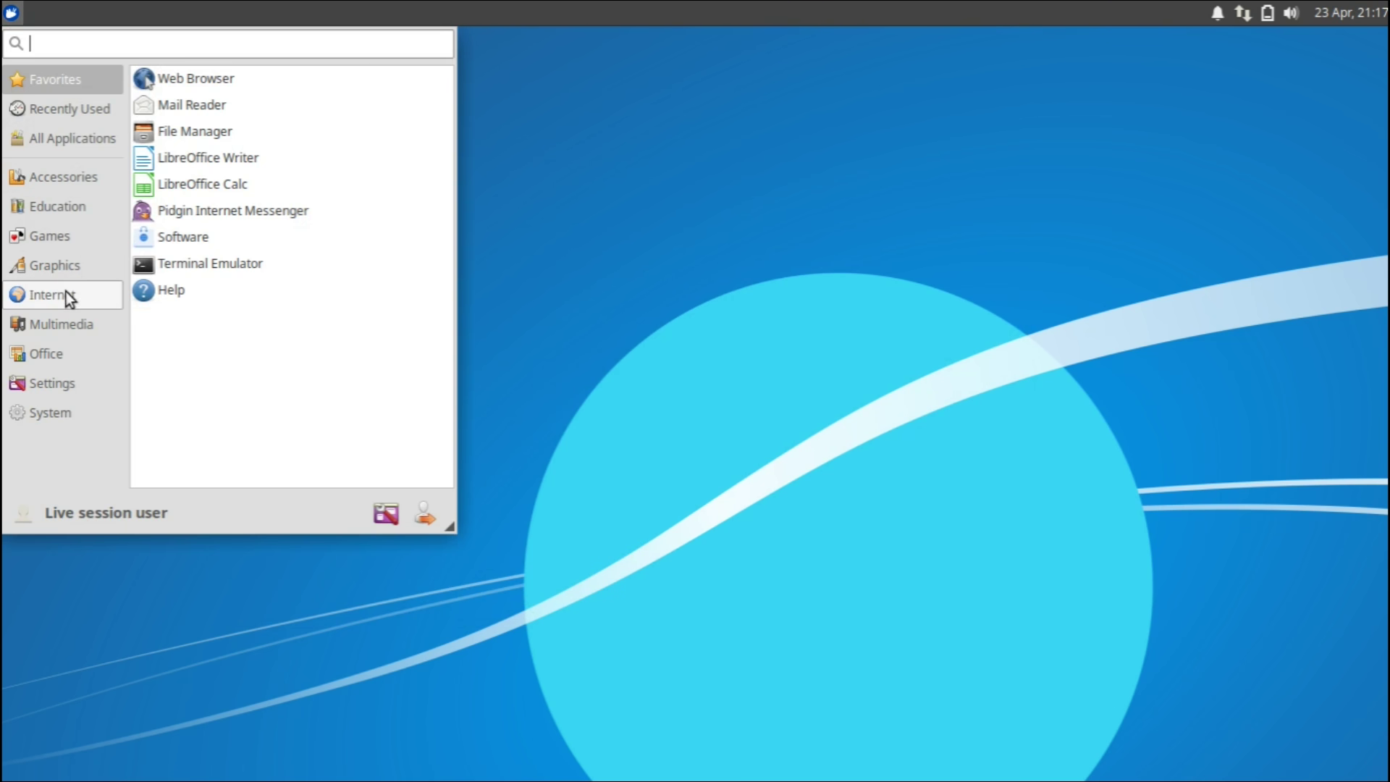
{"action": "left_click", "coordinate": [69, 328]}
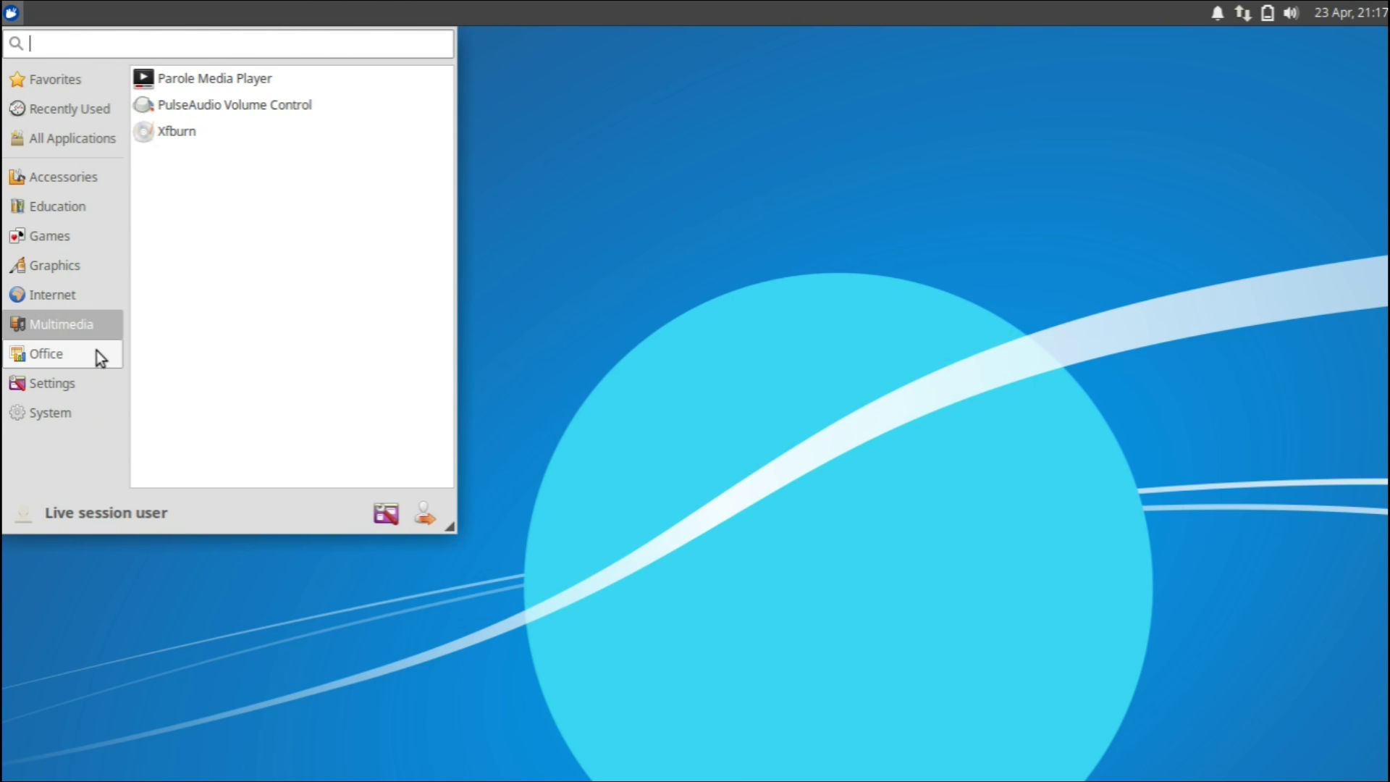
{"action": "left_click", "coordinate": [97, 350]}
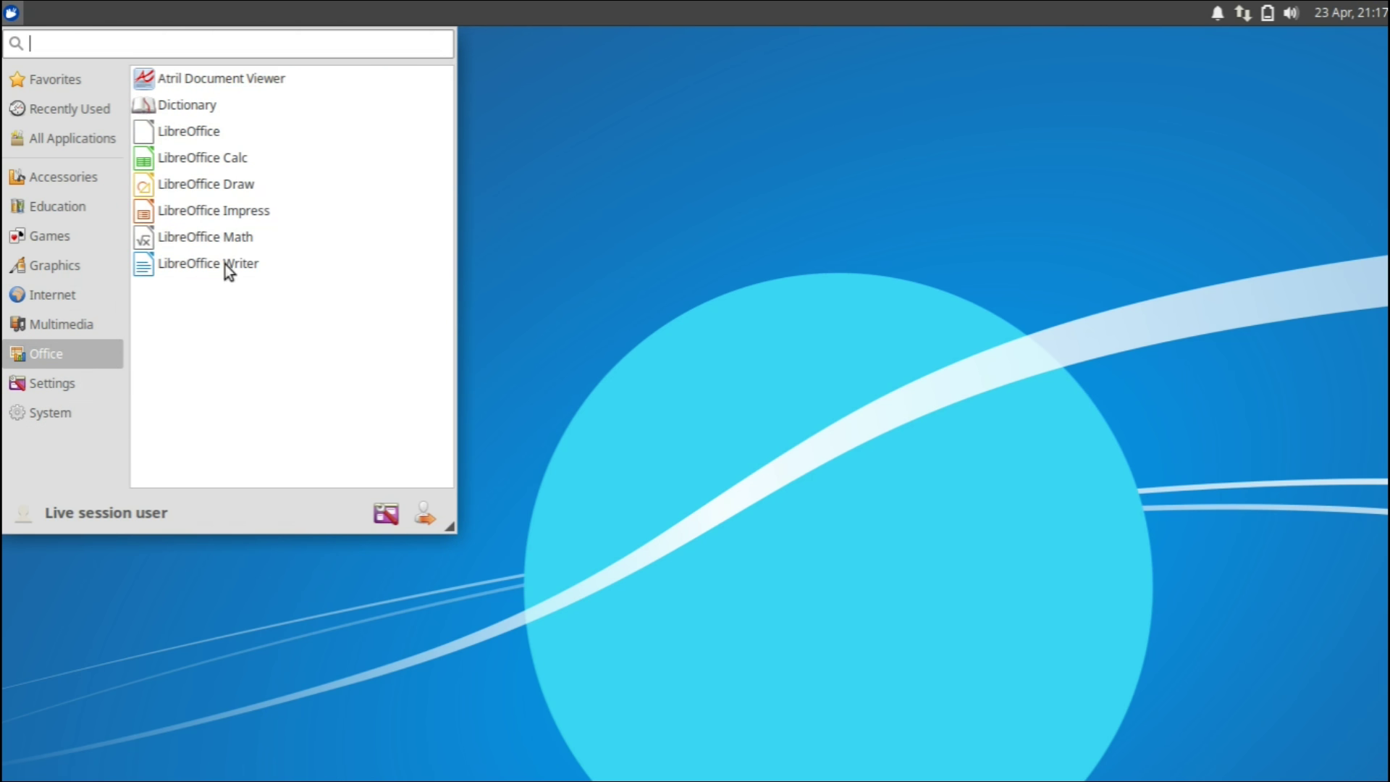
{"action": "left_click", "coordinate": [76, 394]}
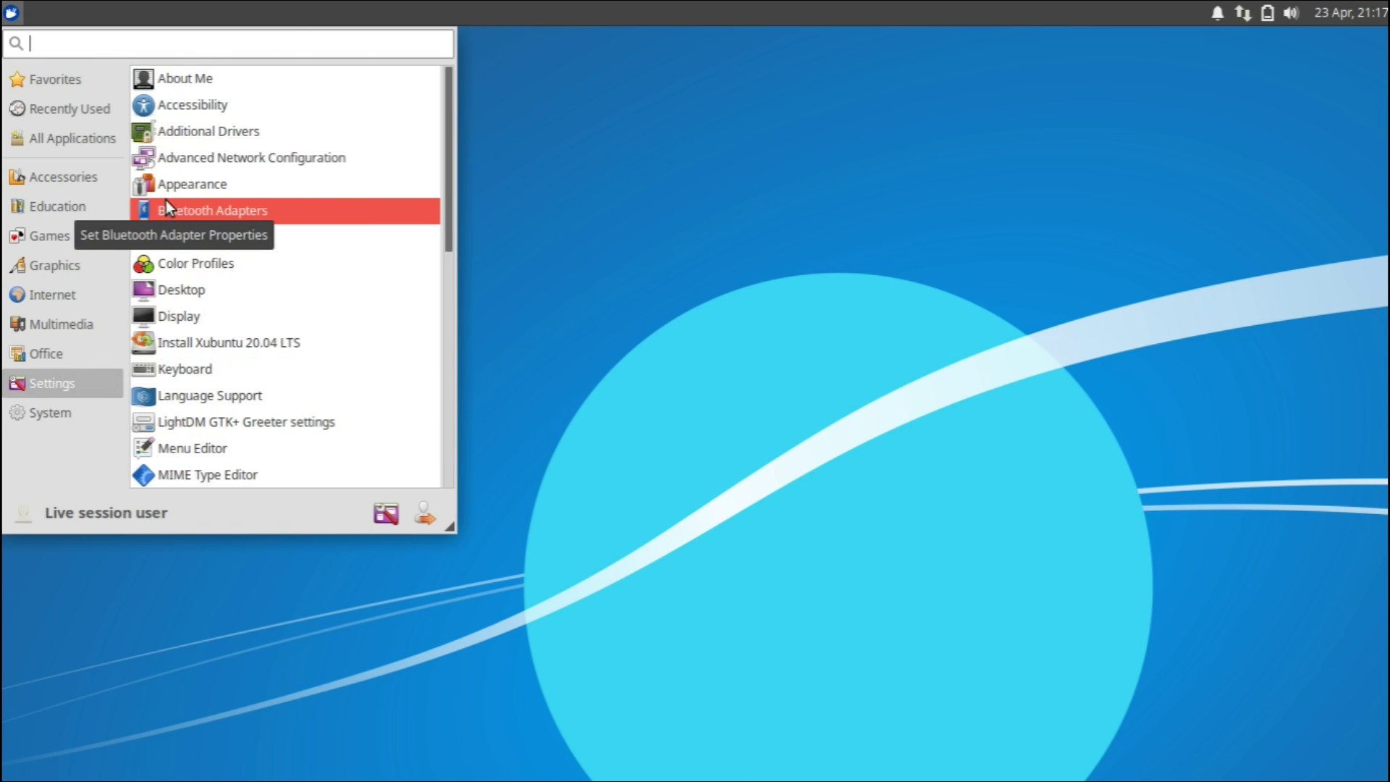
{"action": "left_click", "coordinate": [85, 404]}
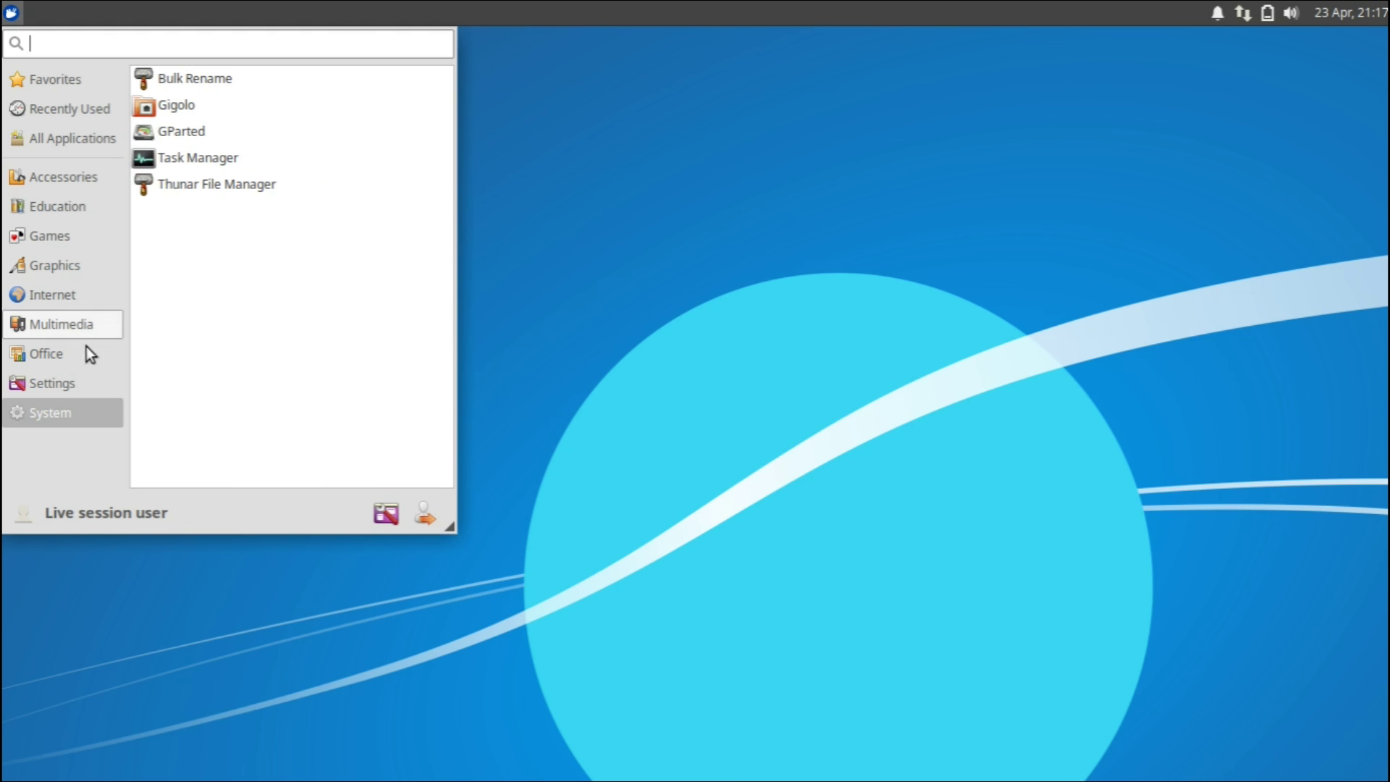
{"action": "left_click", "coordinate": [81, 376]}
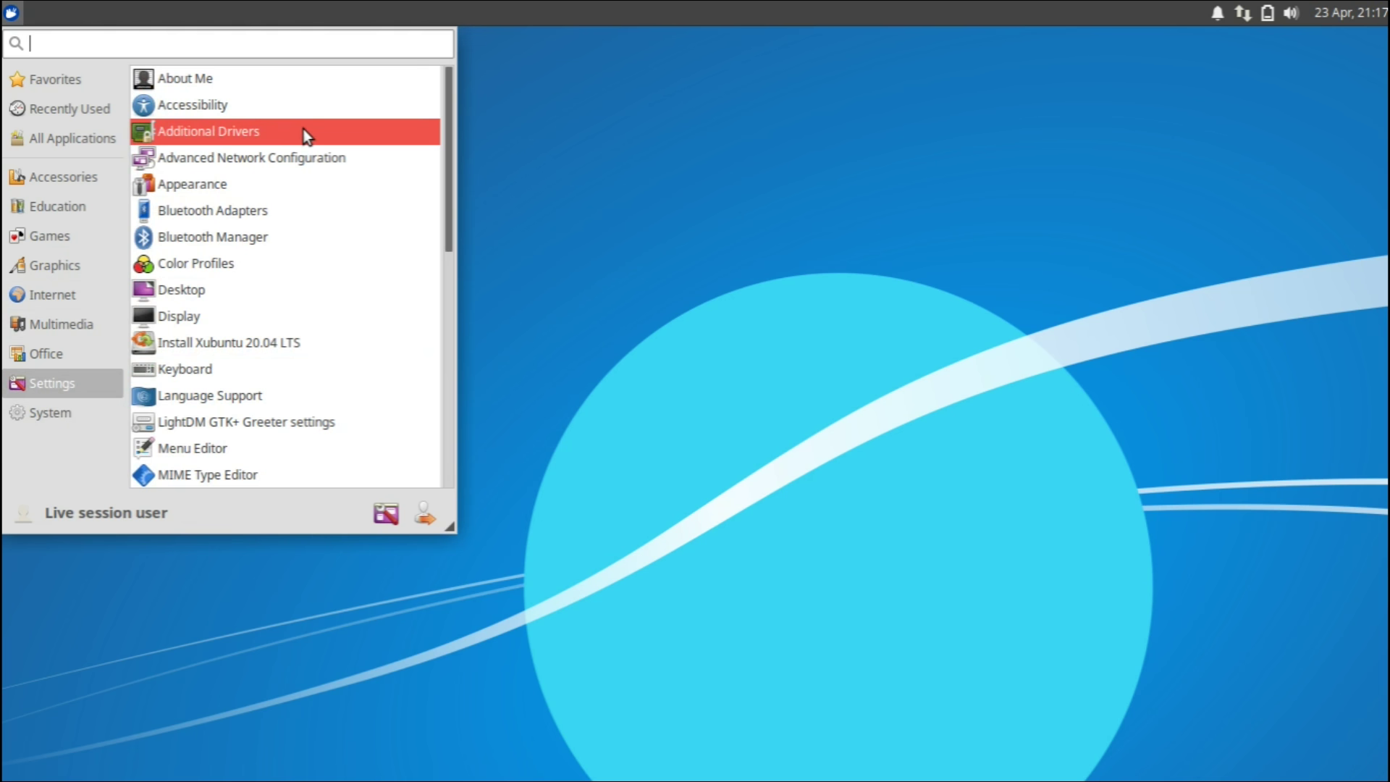
{"action": "left_click_drag", "start_coordinate": [446, 189], "coordinate": [421, 144]}
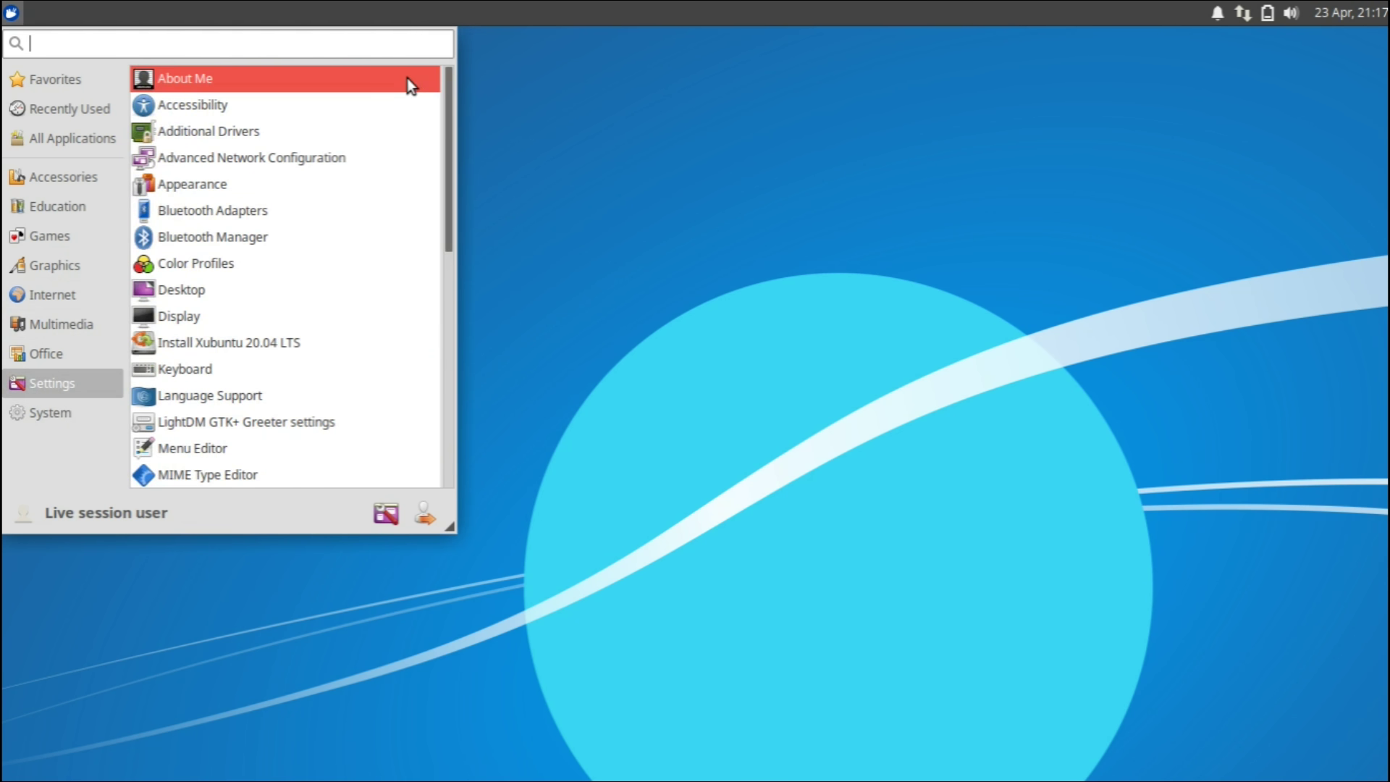
- Search 'setting', drag Settings Manager onto the desktop, and launch it despite the trust warning
{"action": "type", "text": "setting"}
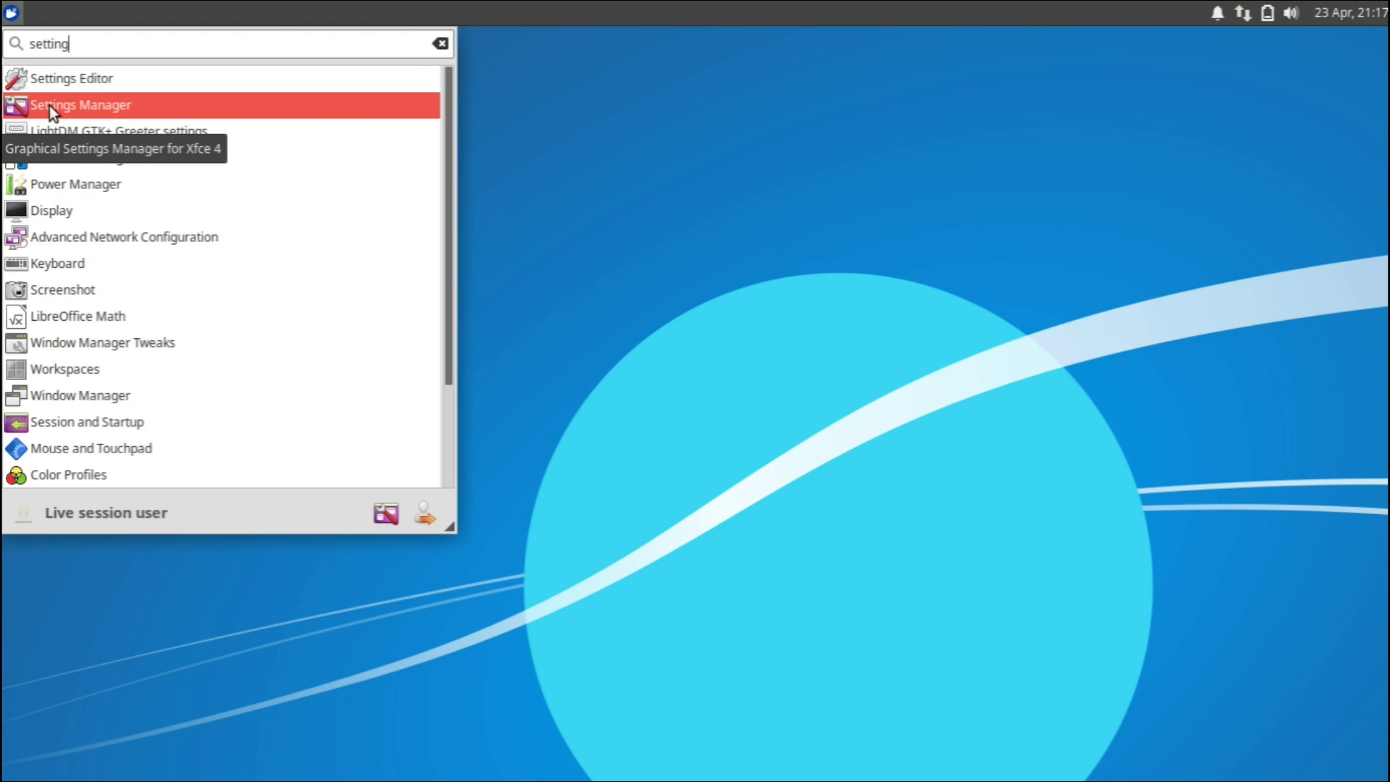
{"action": "left_click_drag", "start_coordinate": [49, 106], "coordinate": [609, 234]}
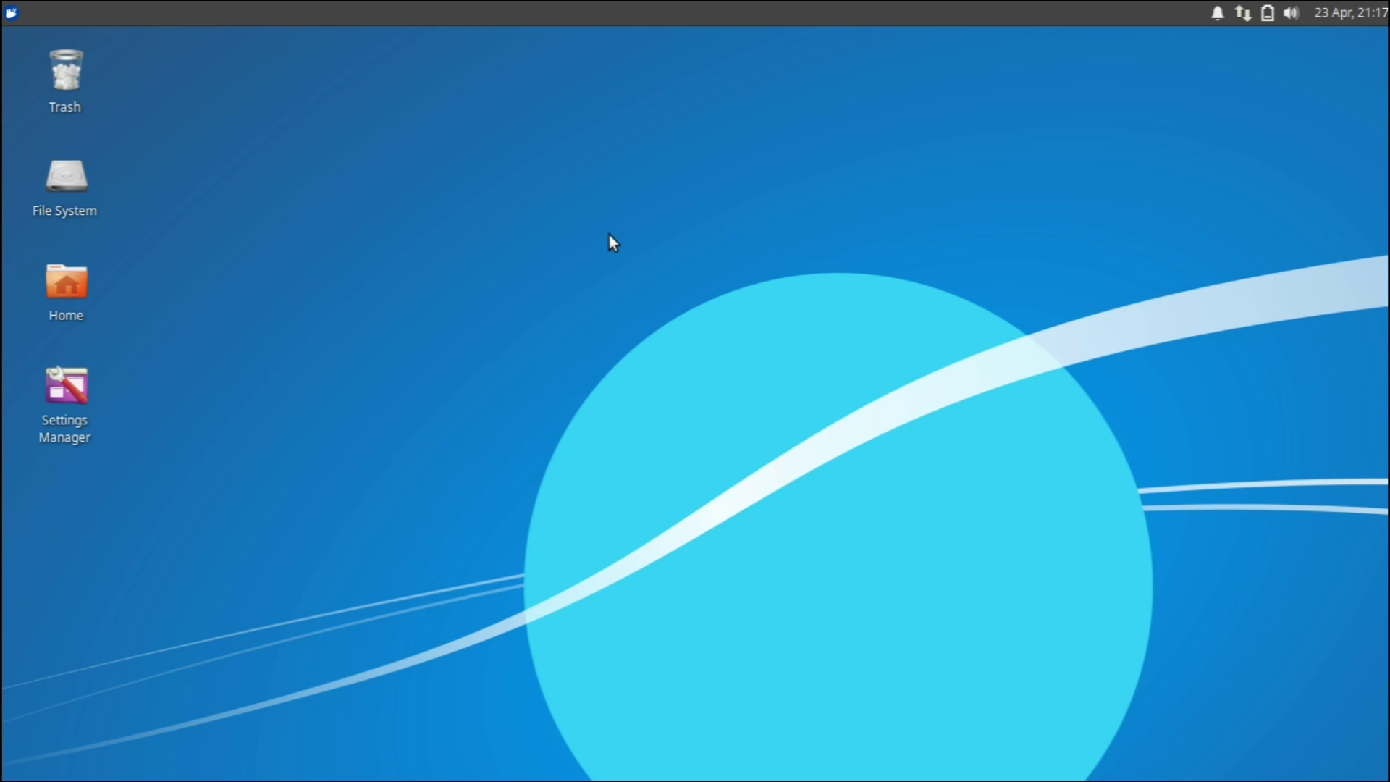
{"action": "double_click", "coordinate": [59, 407]}
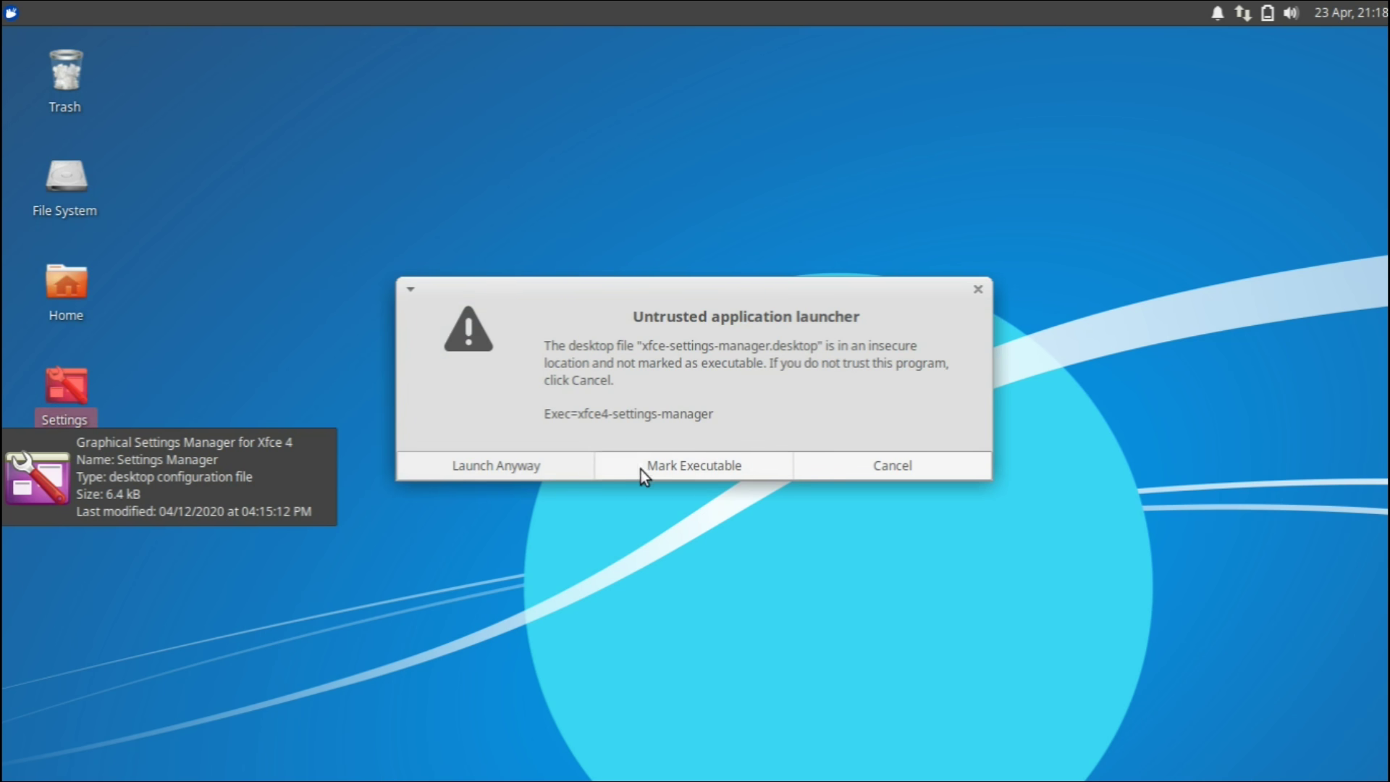
{"action": "left_click", "coordinate": [529, 465]}
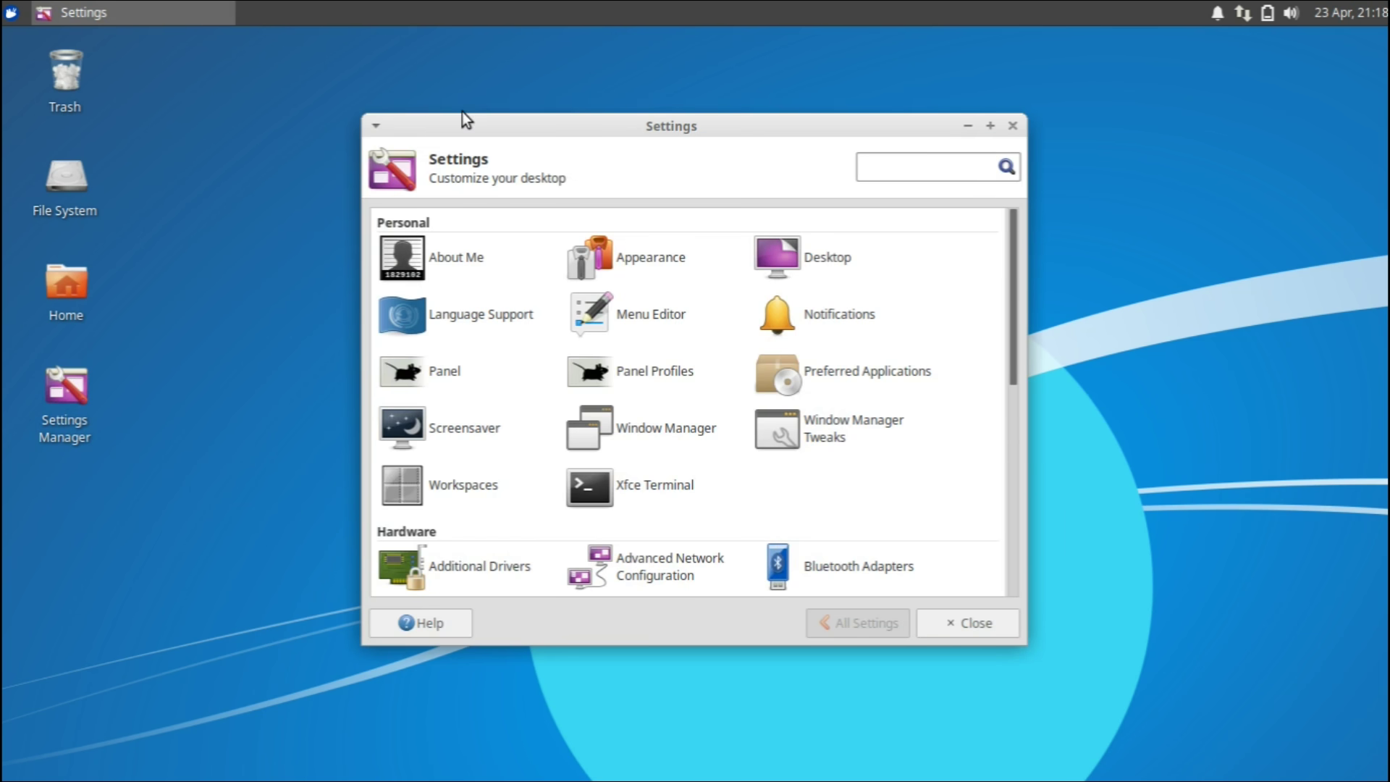
{"action": "left_click_drag", "start_coordinate": [474, 123], "coordinate": [446, 121]}
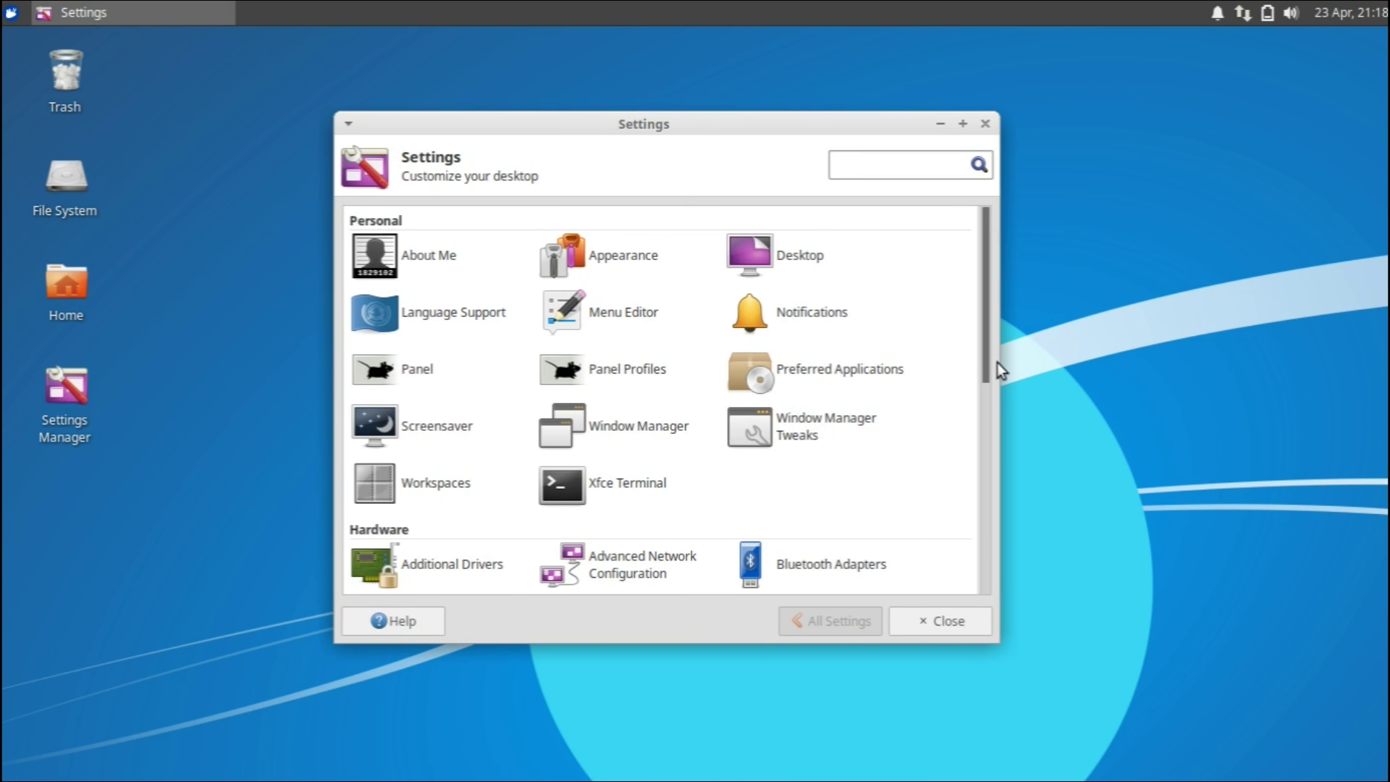
{"action": "left_click_drag", "start_coordinate": [983, 436], "coordinate": [989, 255]}
{"action": "left_click_drag", "start_coordinate": [985, 262], "coordinate": [965, 502]}
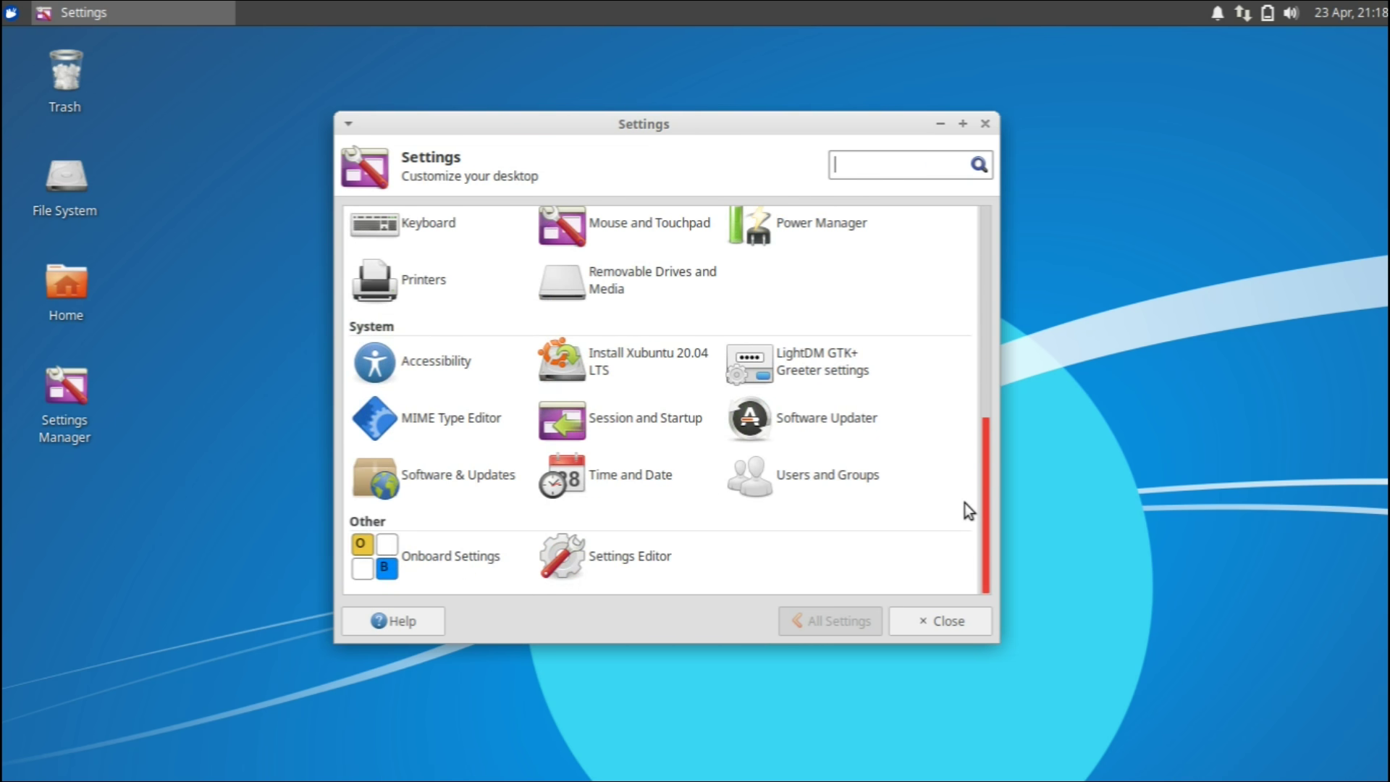
{"action": "left_click_drag", "start_coordinate": [964, 503], "coordinate": [933, 247]}
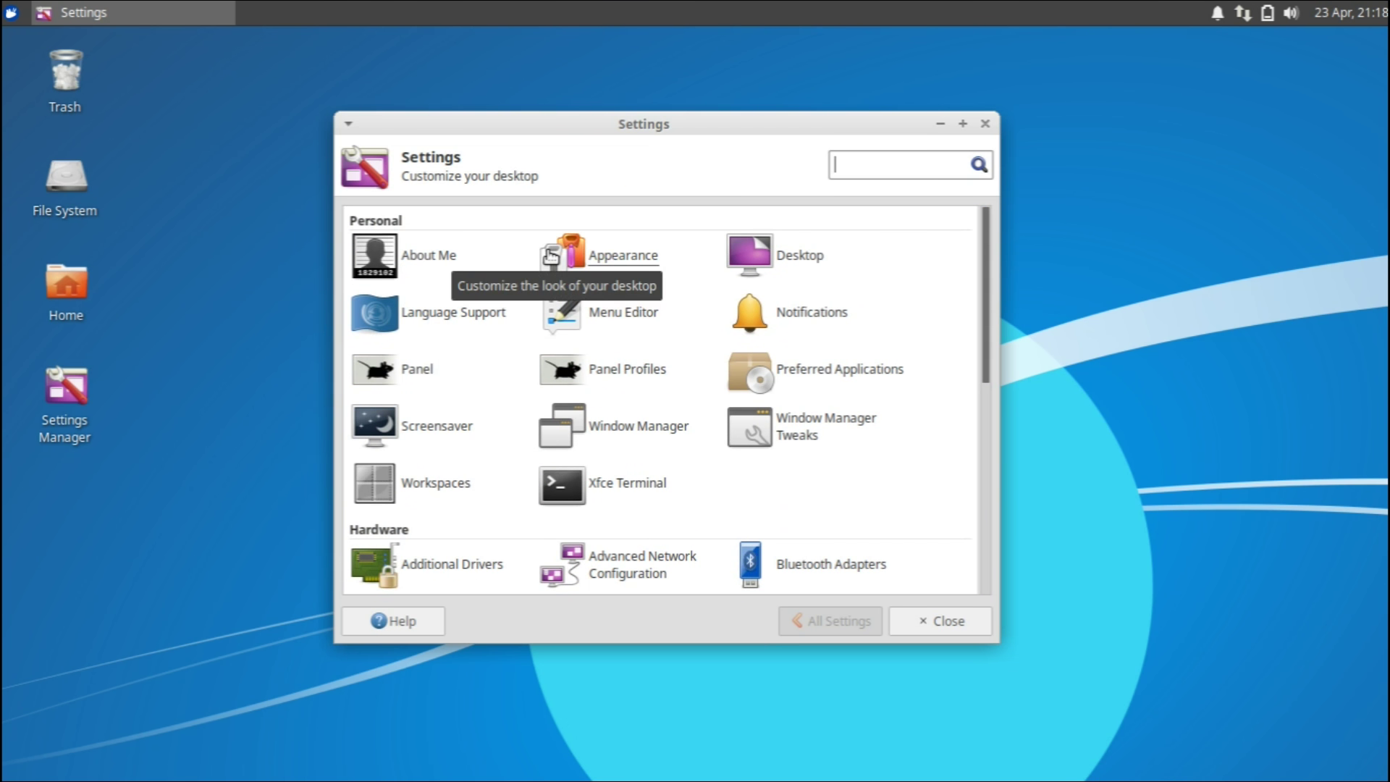
{"action": "left_click", "coordinate": [446, 250]}
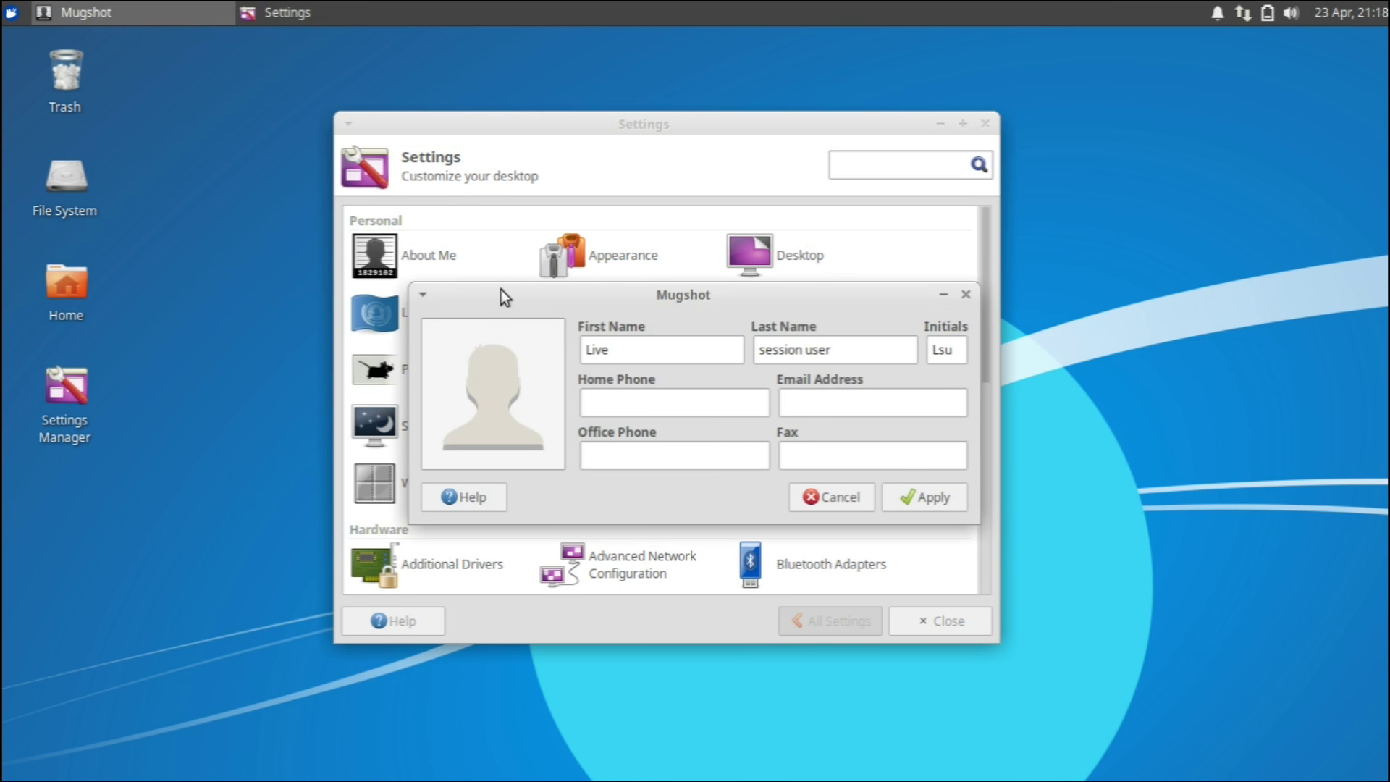
{"action": "left_click_drag", "start_coordinate": [502, 296], "coordinate": [479, 528]}
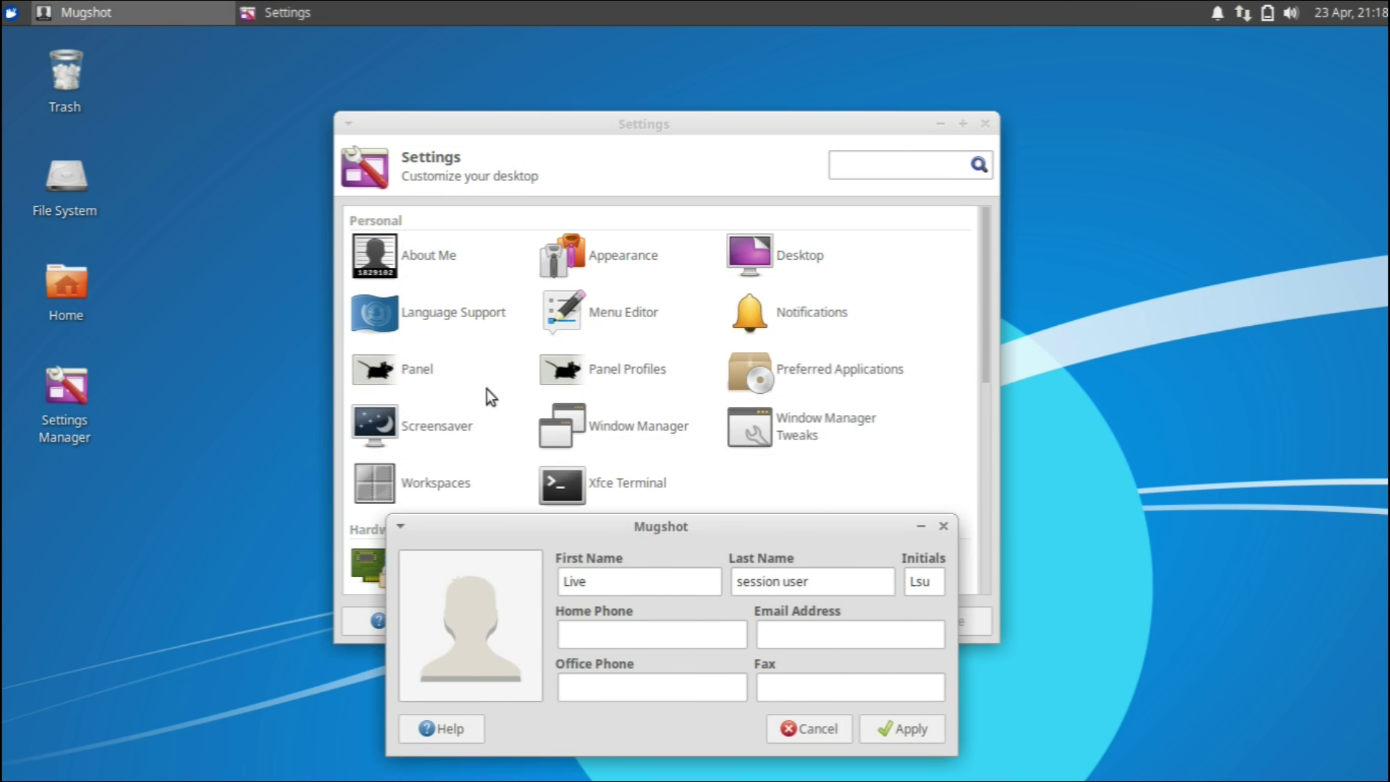
{"action": "left_click", "coordinate": [874, 172]}
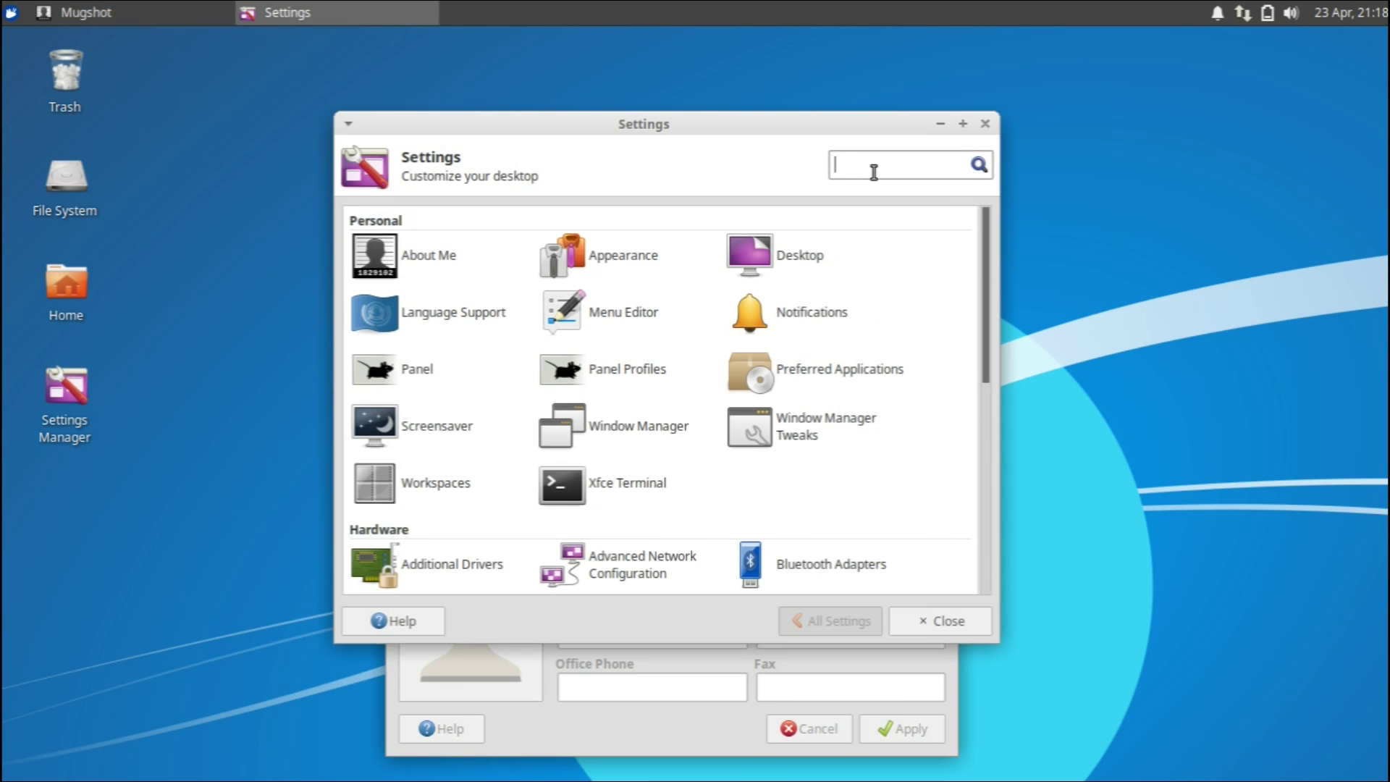
{"action": "type", "text": "icon"}
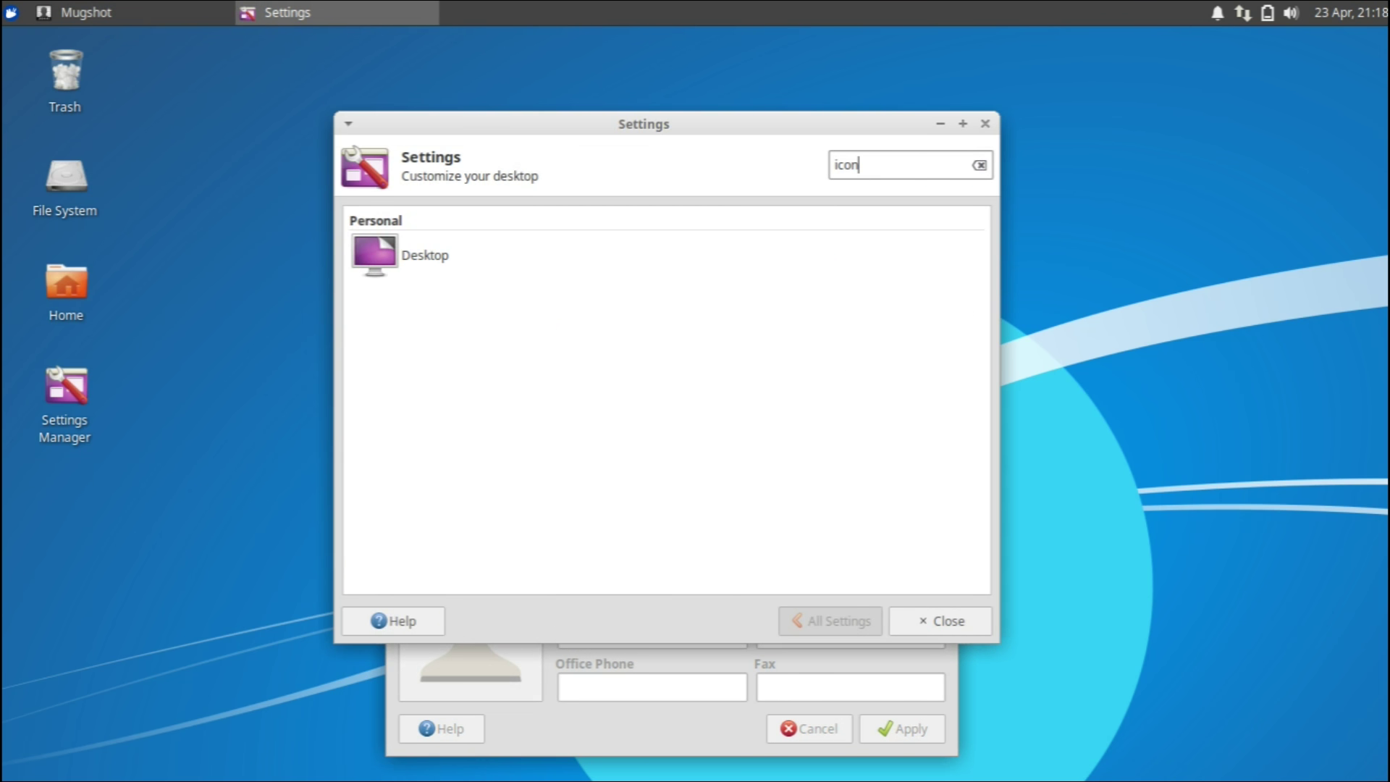
{"action": "key", "text": "BackSpace"}
{"action": "key", "text": "BackSpace"}
{"action": "key", "text": "BackSpace"}
{"action": "key", "text": "BackSpace"}
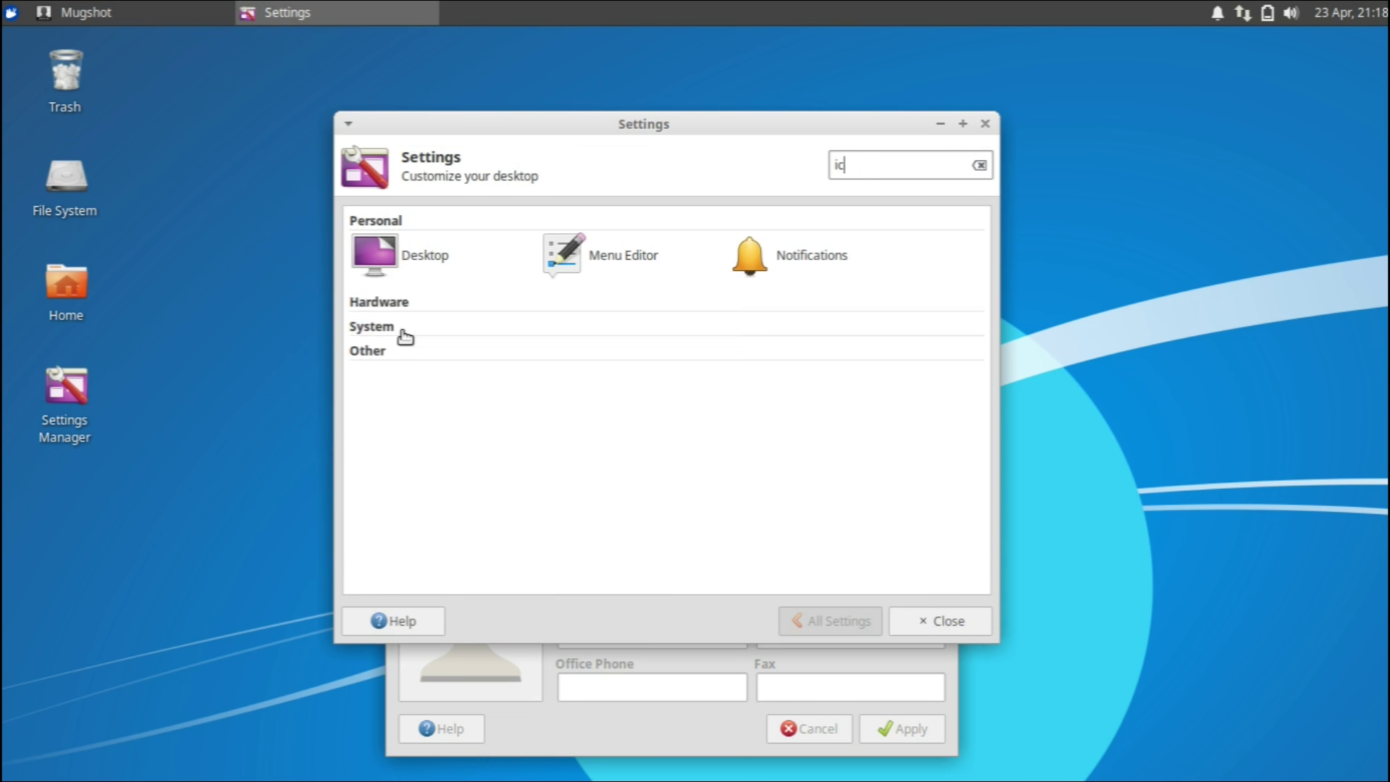
{"action": "left_click", "coordinate": [572, 749]}
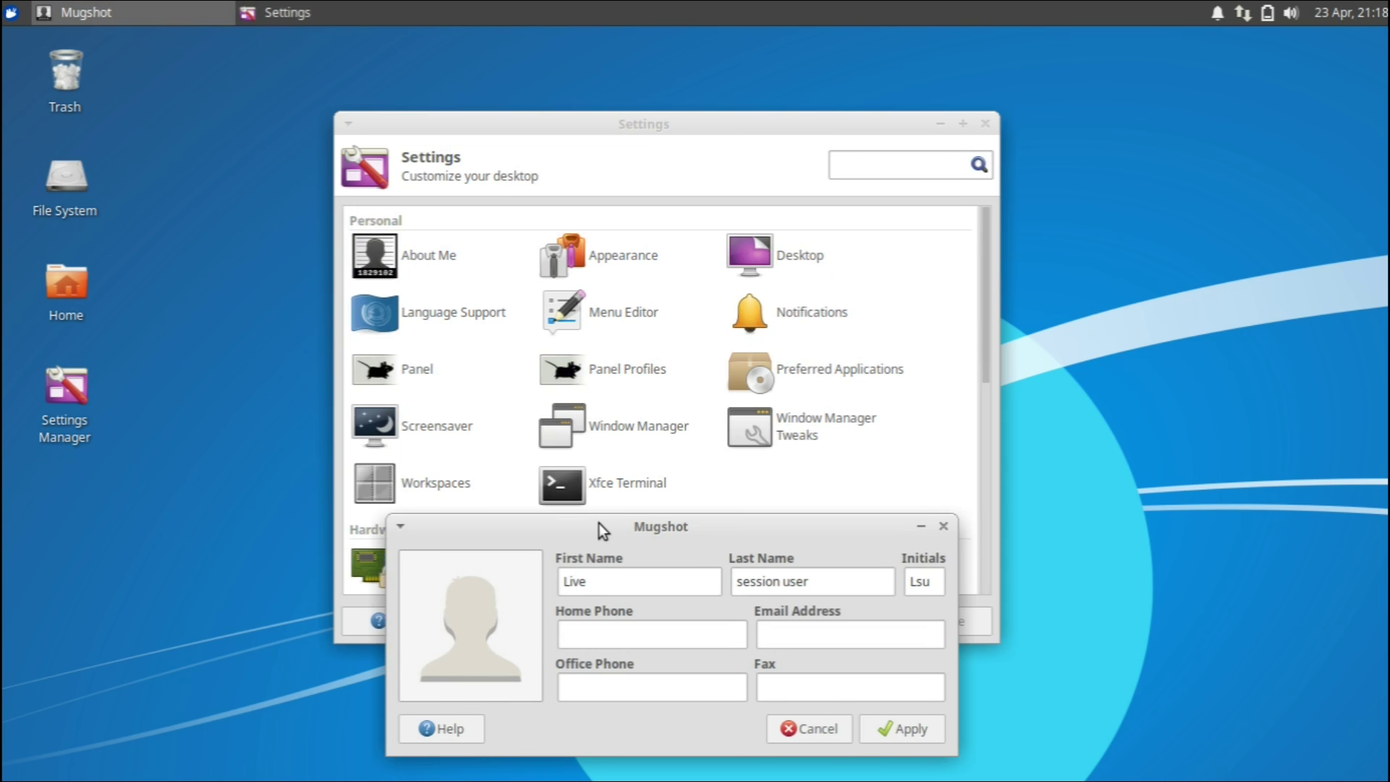
{"action": "left_click_drag", "start_coordinate": [605, 528], "coordinate": [599, 378]}
{"action": "mouse_move", "coordinate": [583, 249]}
{"action": "left_mouse_down"}
{"action": "mouse_move", "coordinate": [580, 210]}
{"action": "mouse_move", "coordinate": [580, 240]}
{"action": "left_mouse_up"}
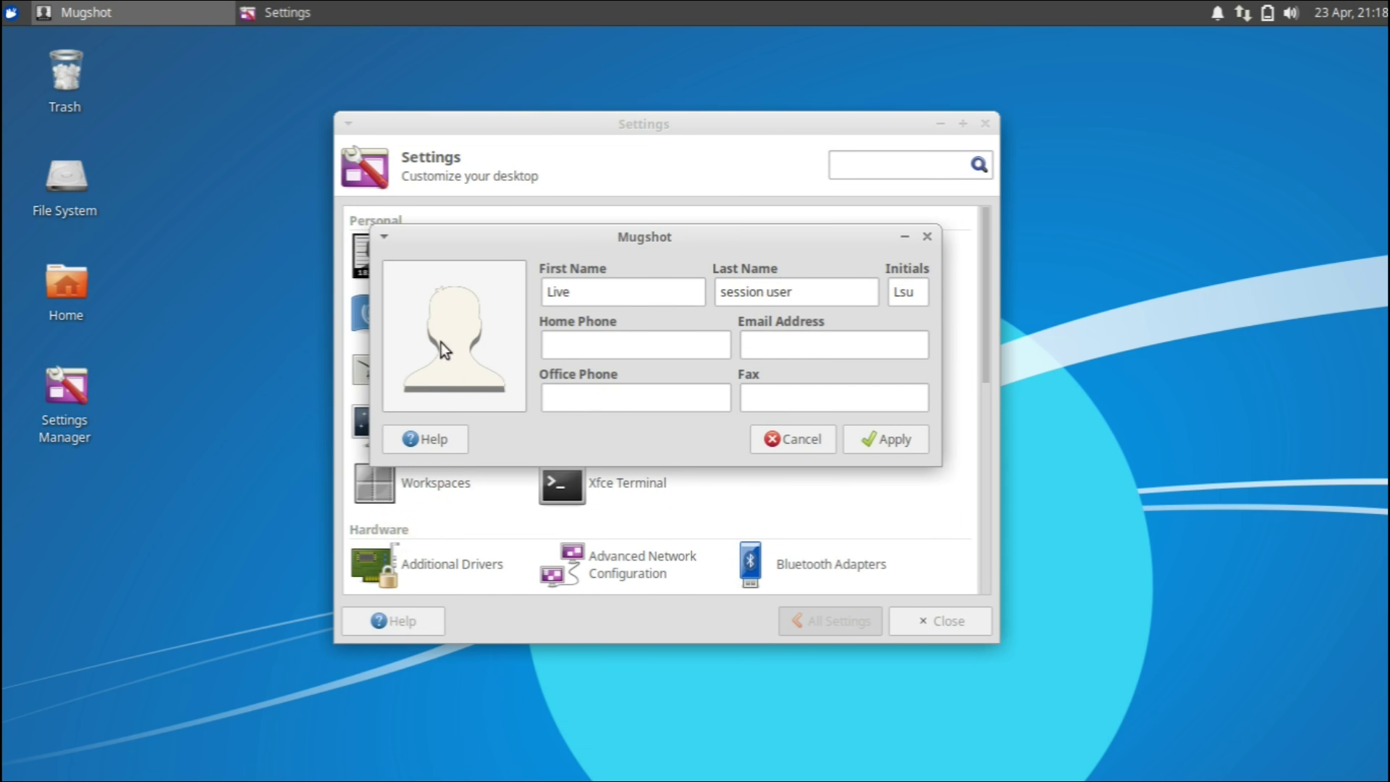
{"action": "left_click", "coordinate": [450, 371]}
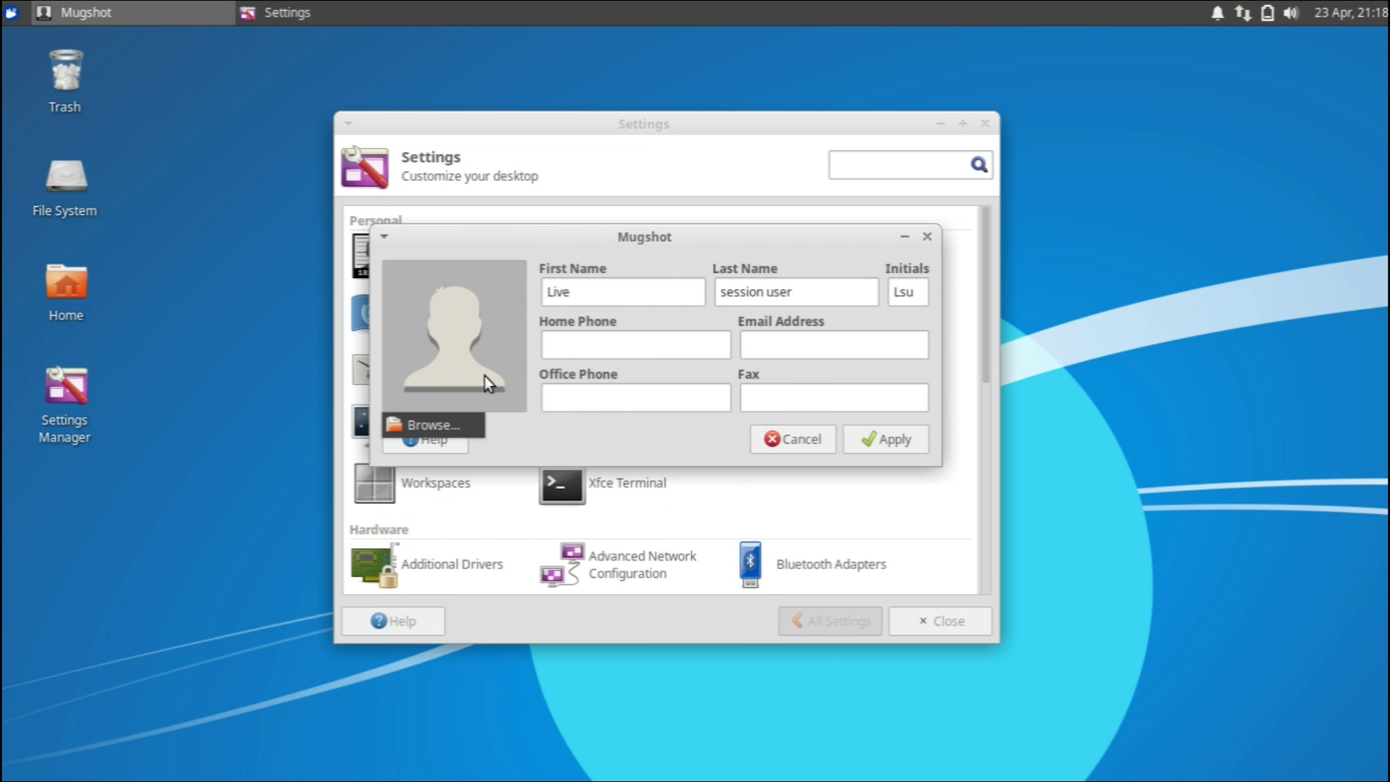
{"action": "left_click", "coordinate": [431, 429]}
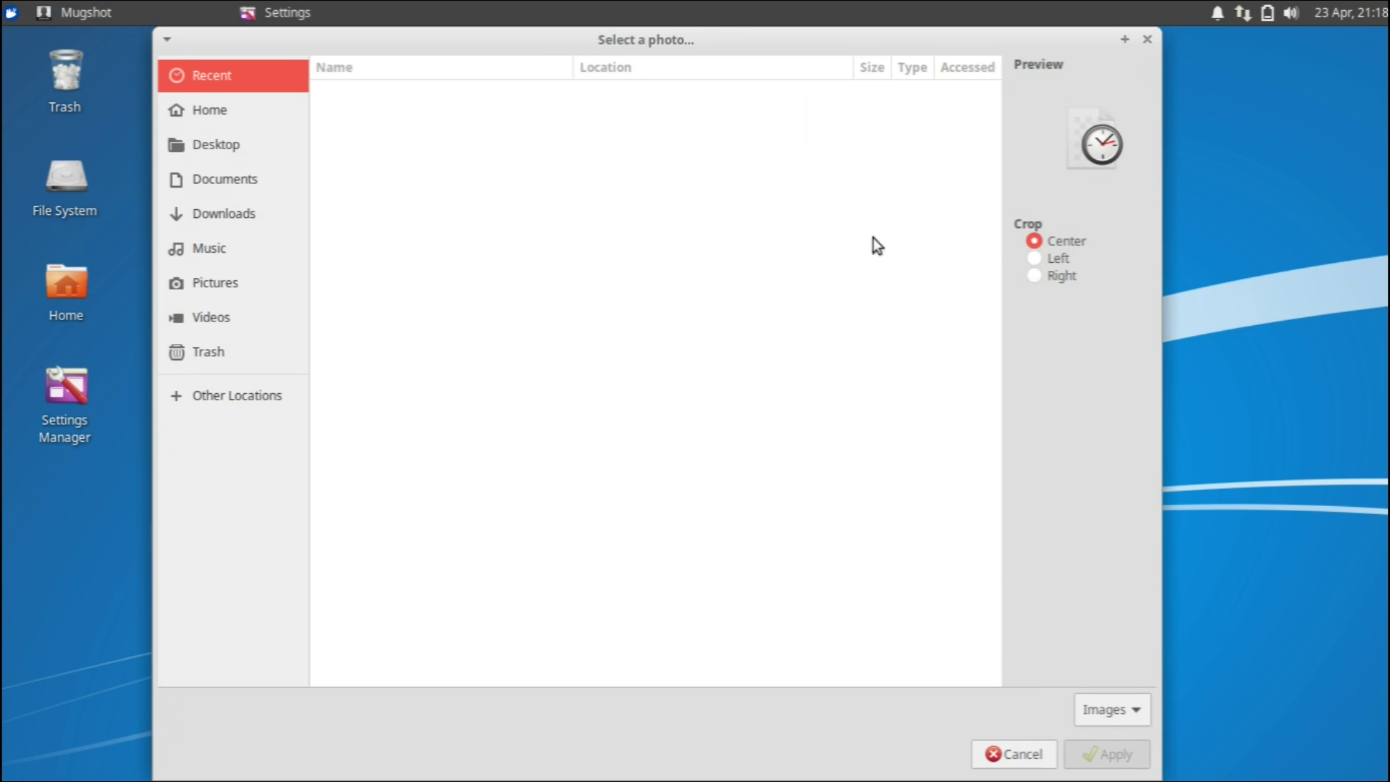
{"action": "left_click", "coordinate": [1147, 39]}
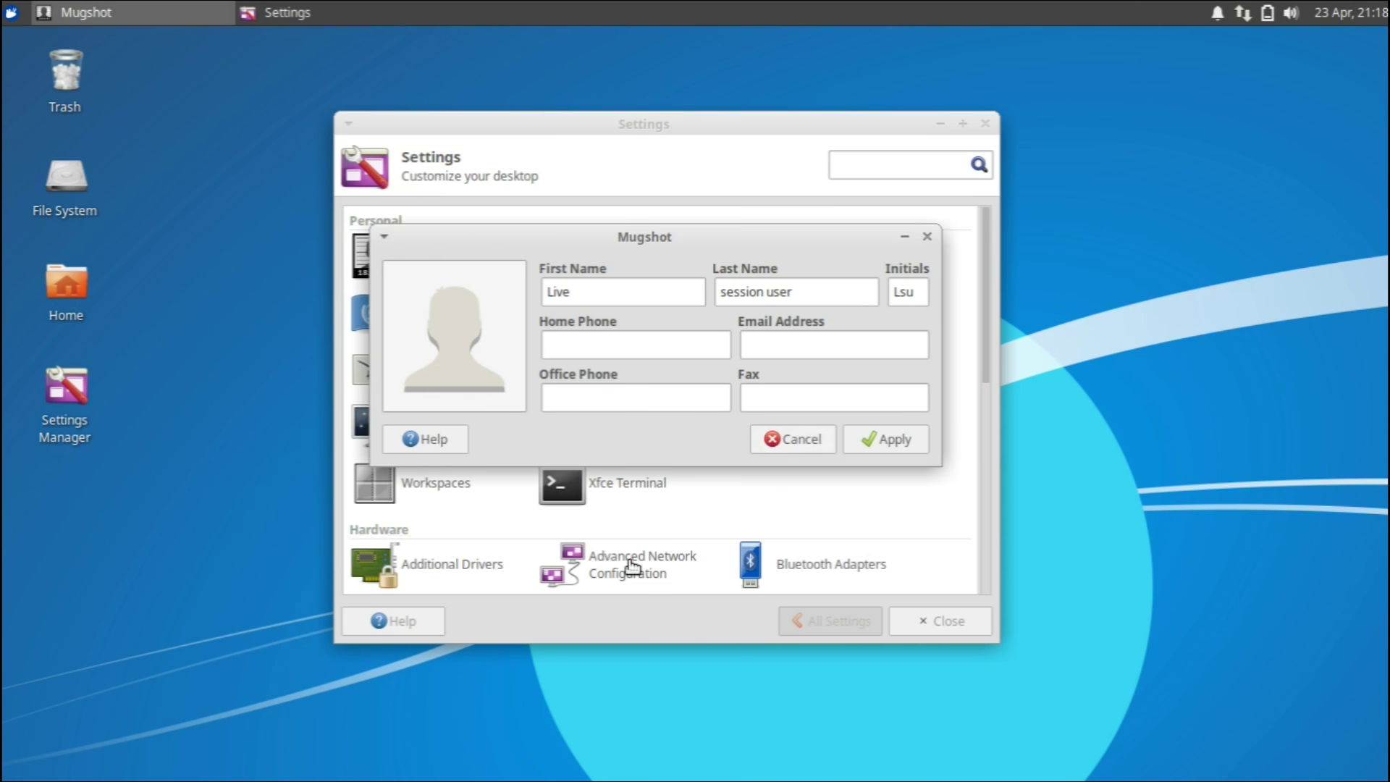
{"action": "left_click", "coordinate": [791, 436]}
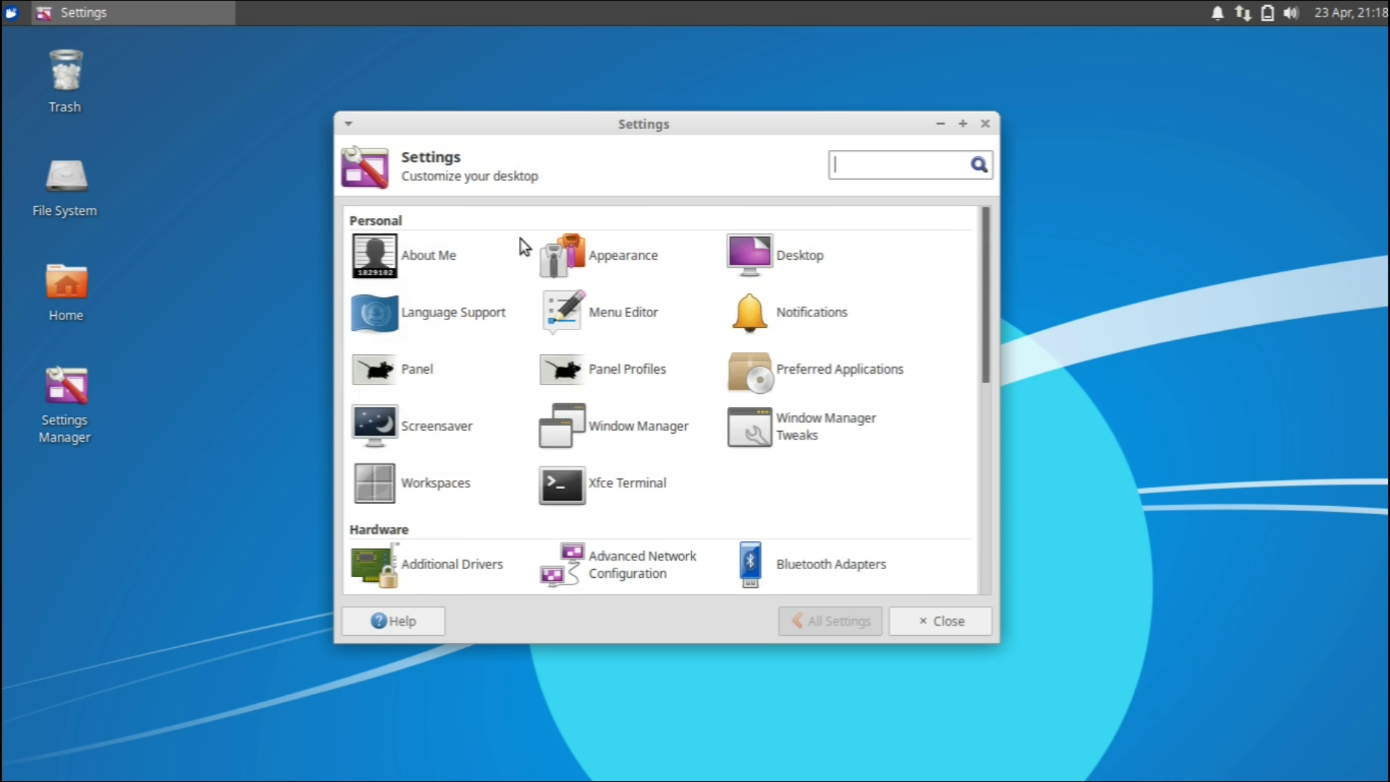
- In Appearance, try the Greybird, Adwaita and Numix styles, ending on Adwaita
{"action": "left_click", "coordinate": [612, 257]}
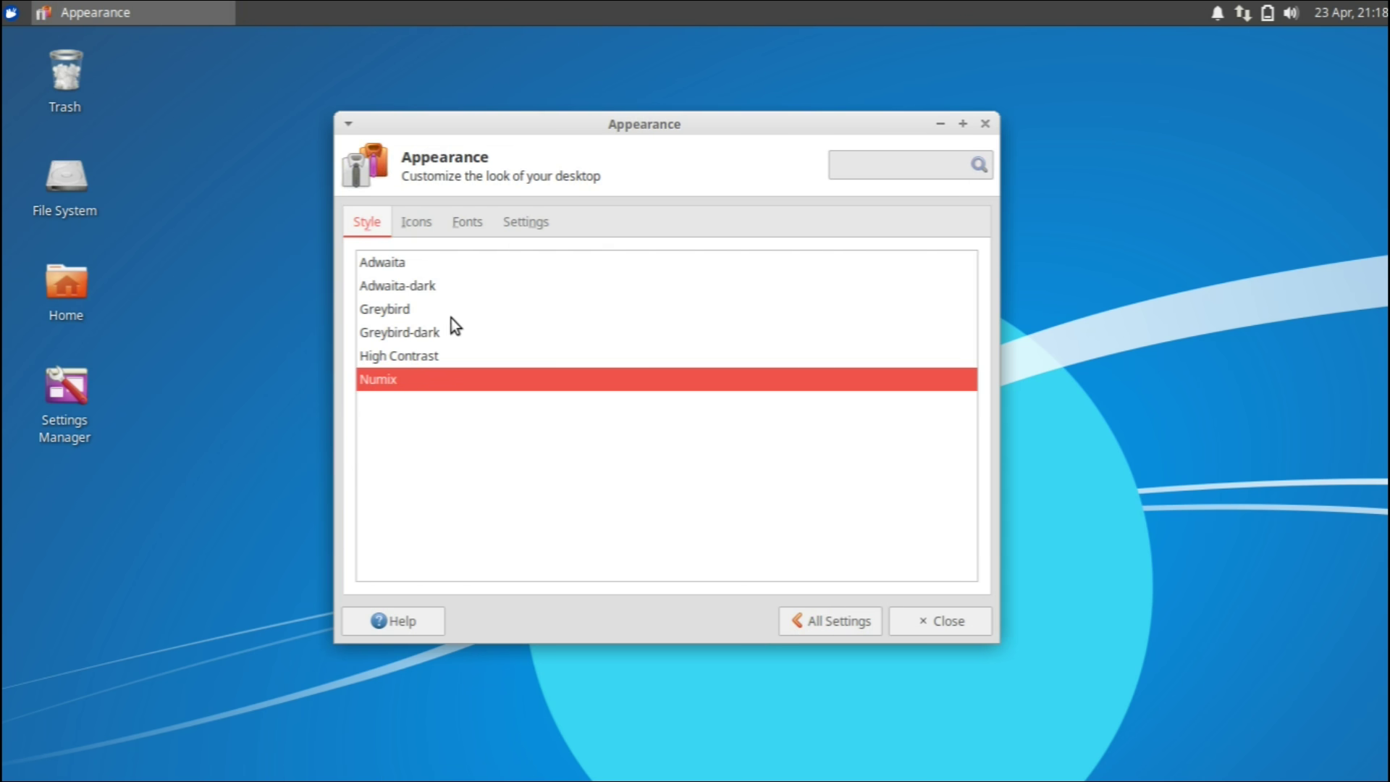
{"action": "left_click", "coordinate": [381, 311]}
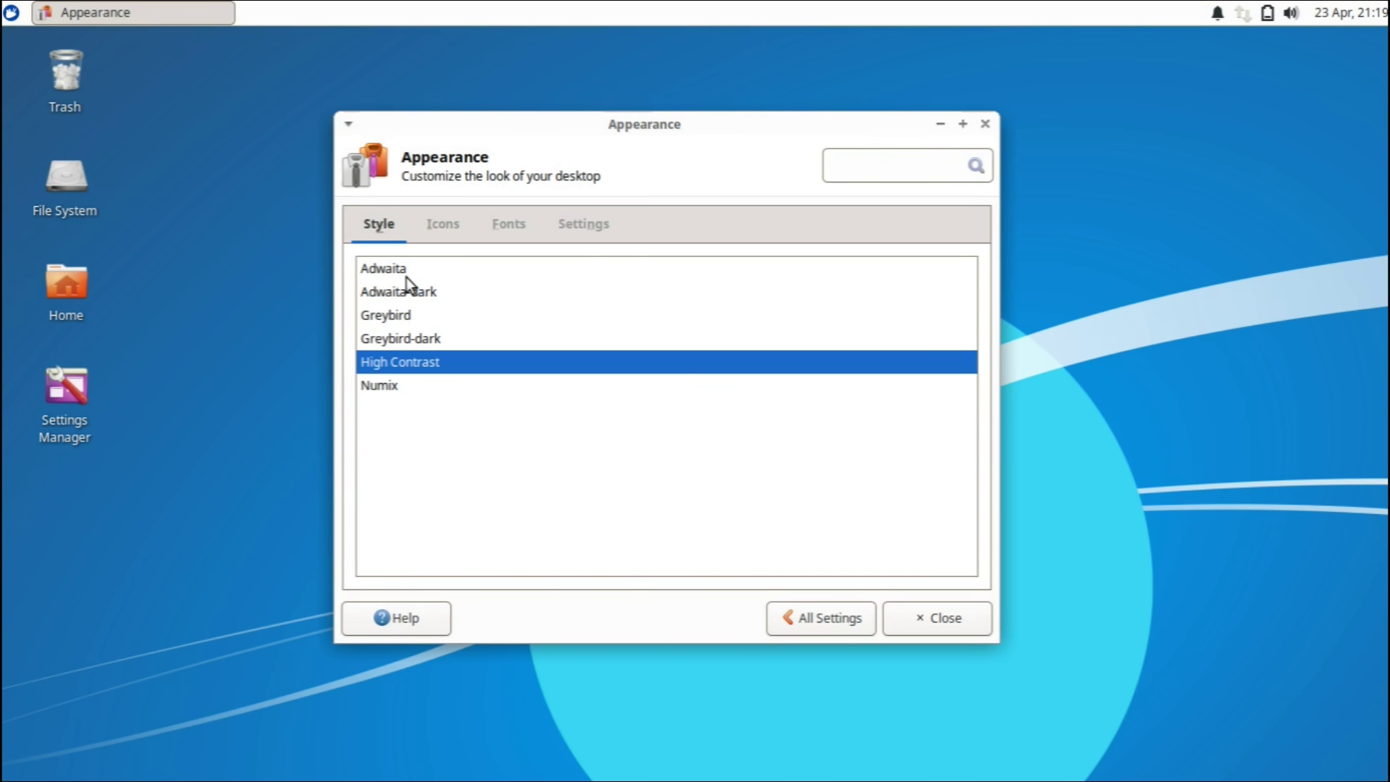
{"action": "left_click", "coordinate": [407, 274]}
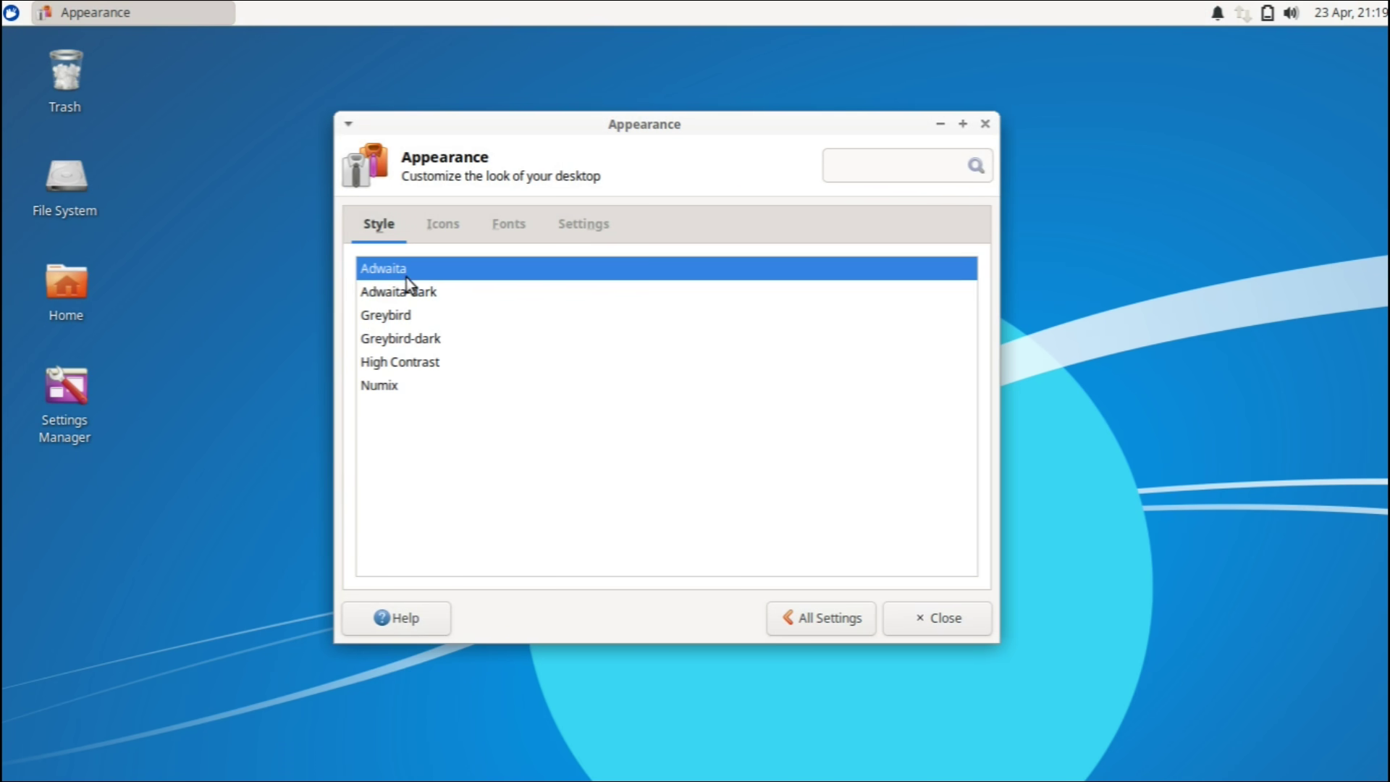
{"action": "left_click", "coordinate": [392, 389]}
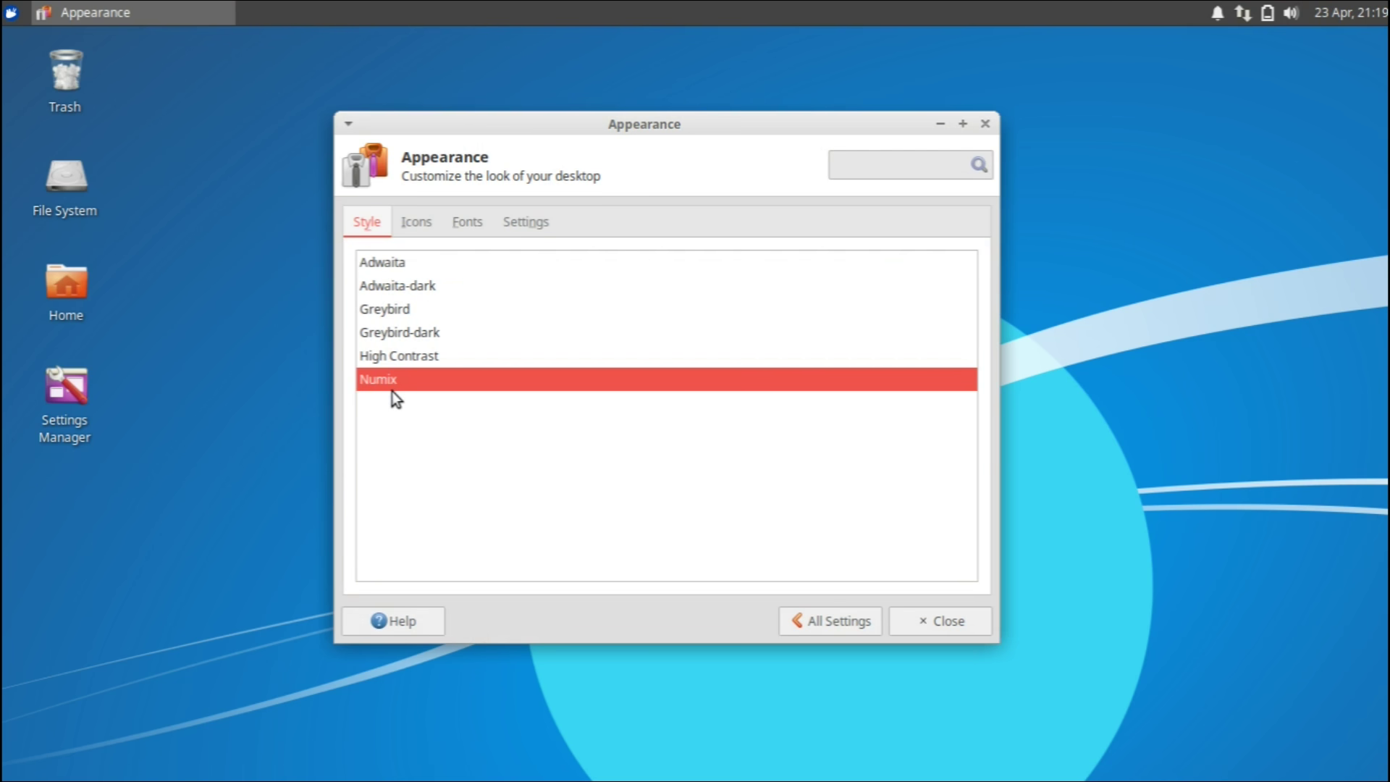
{"action": "left_click", "coordinate": [371, 269]}
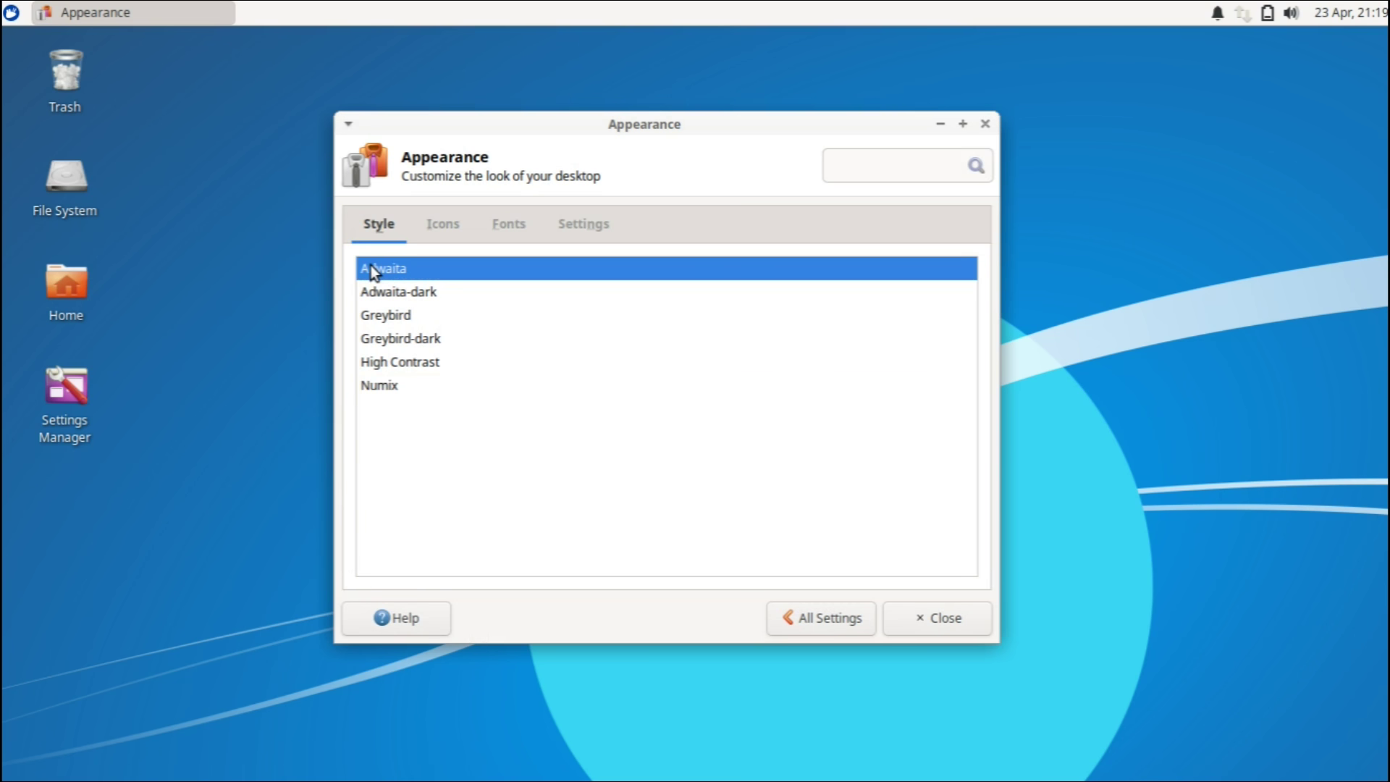
- Set the icon theme to Ubuntu-Mono-Light and return to the Style theme list
{"action": "left_click", "coordinate": [430, 230]}
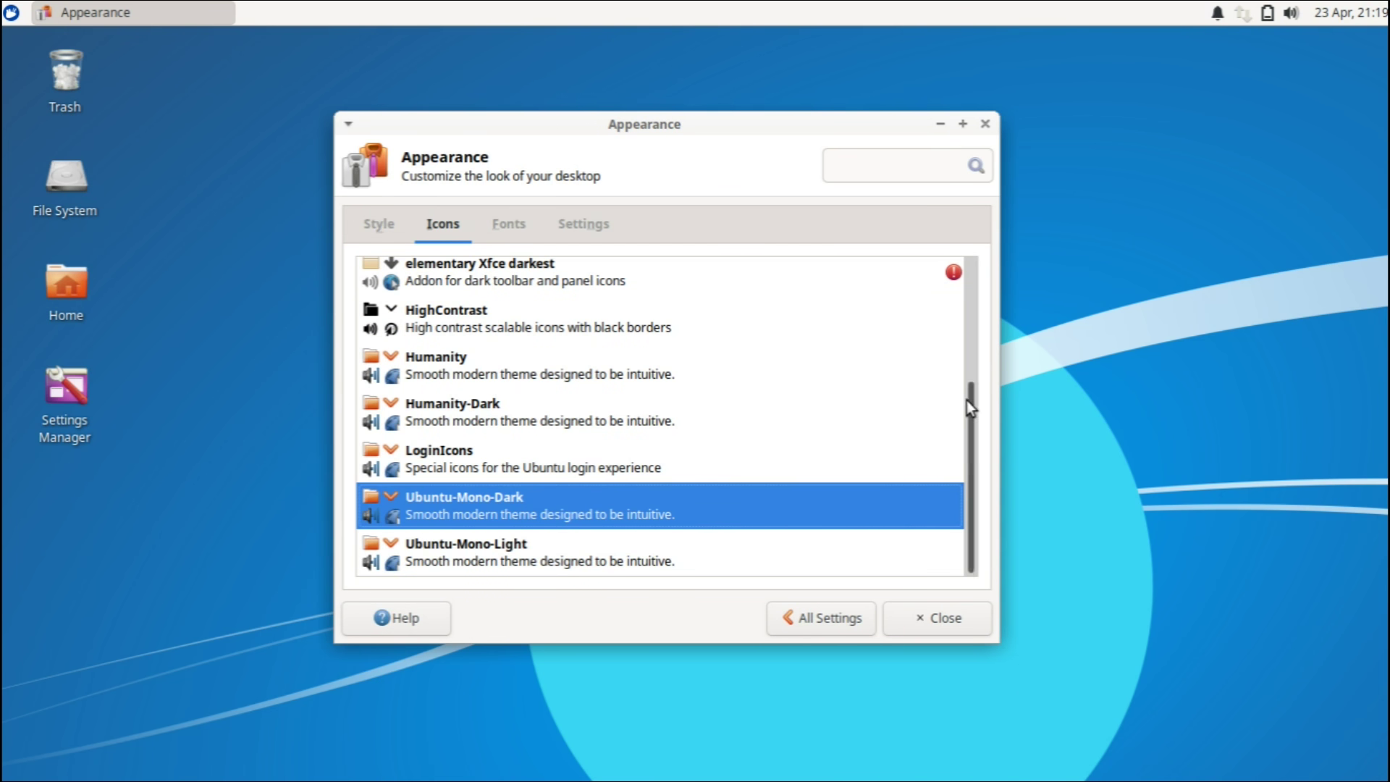
{"action": "left_click_drag", "start_coordinate": [966, 401], "coordinate": [934, 443]}
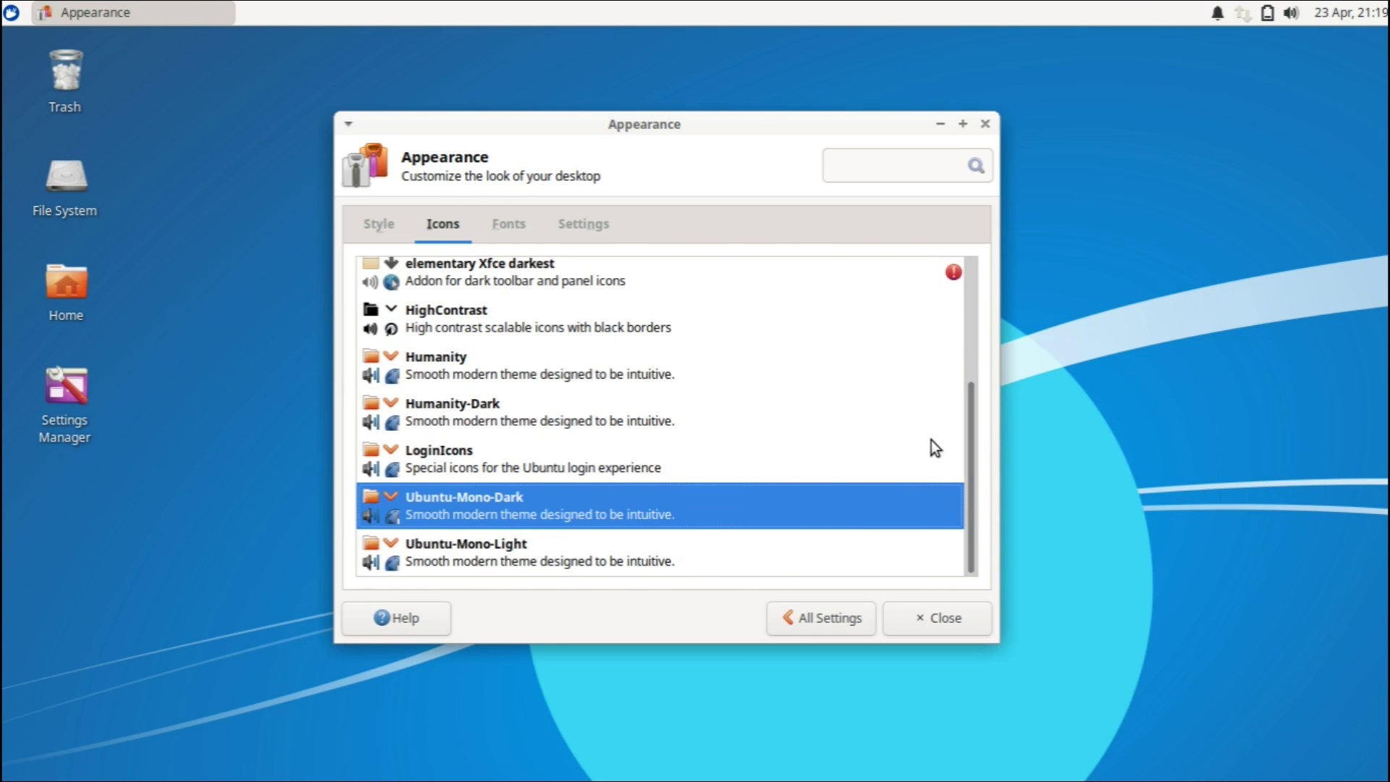
{"action": "left_click", "coordinate": [595, 558]}
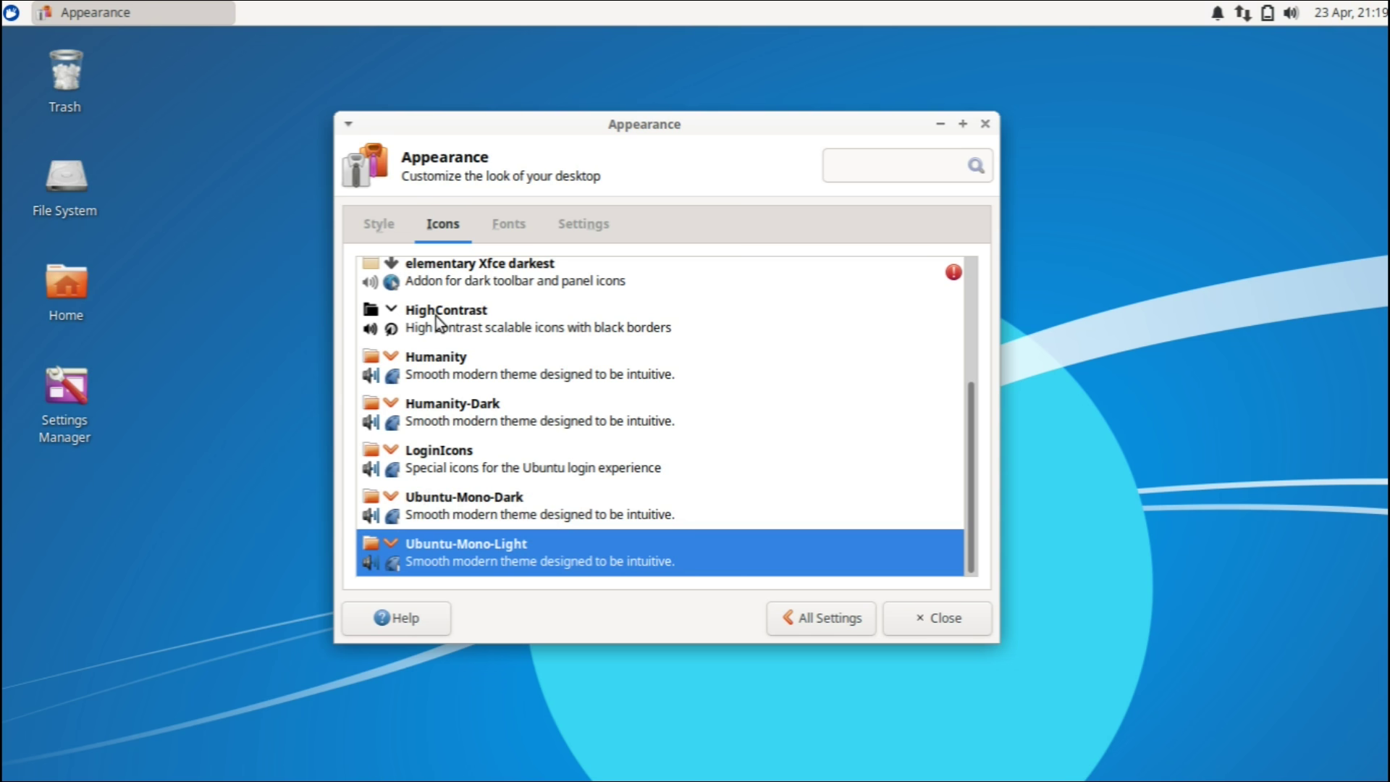
{"action": "left_click", "coordinate": [383, 226]}
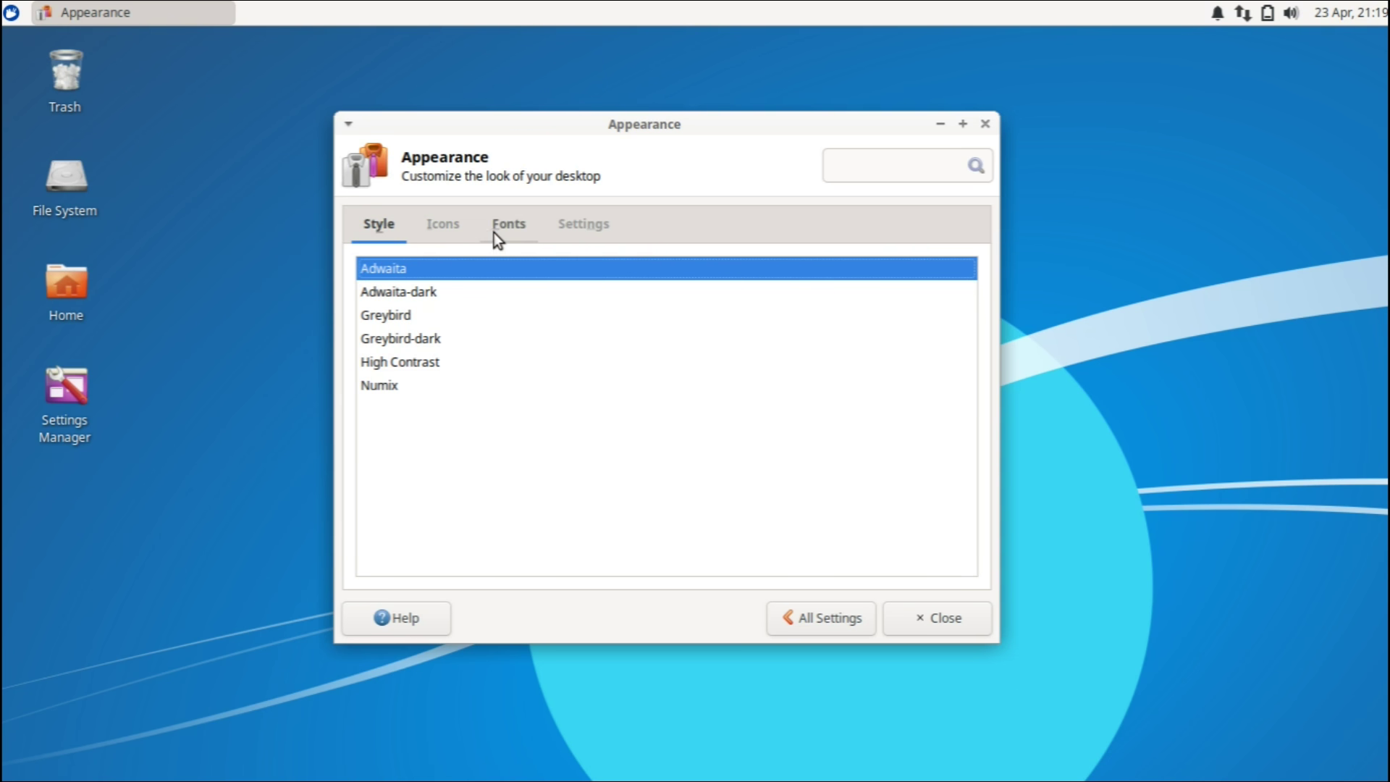
- Look through the Settings, Style, Icons and Fonts pages of Appearance
{"action": "left_click", "coordinate": [570, 226]}
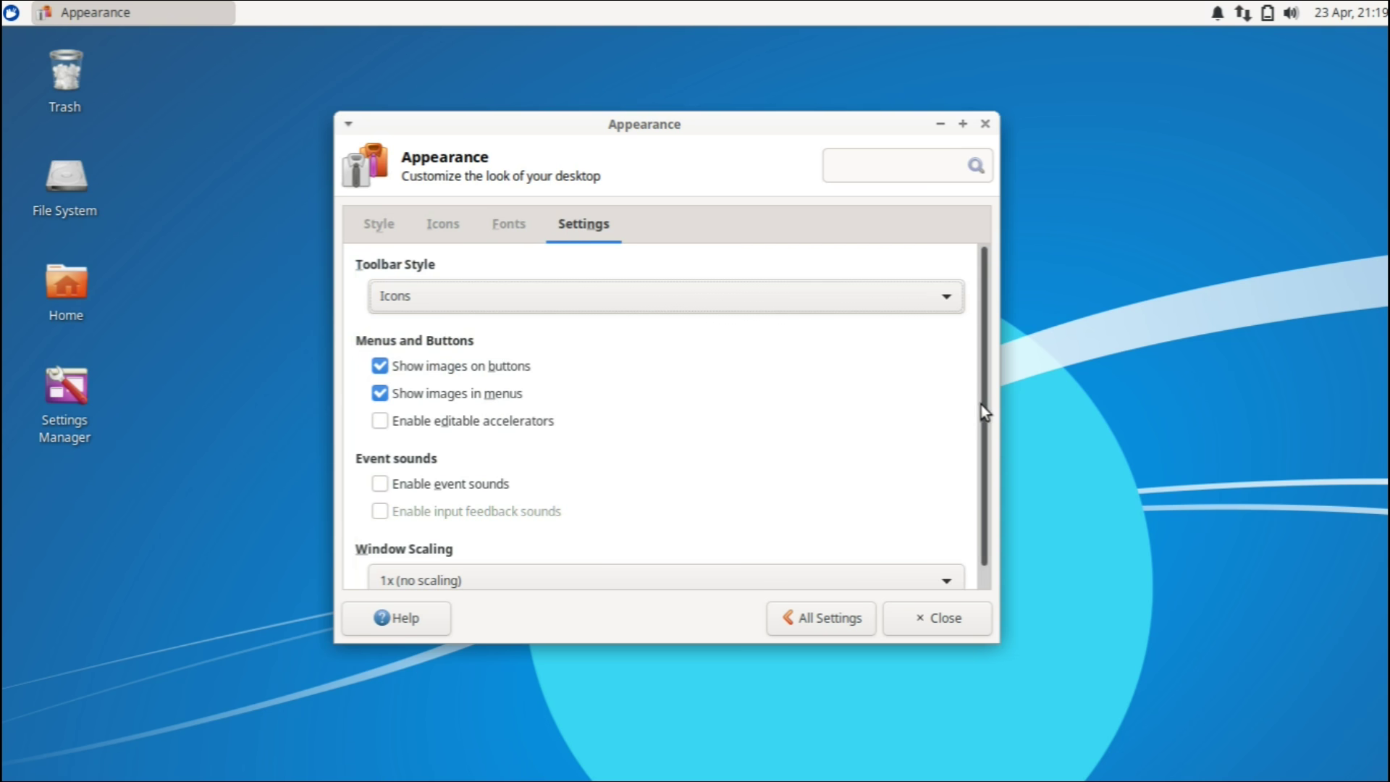
{"action": "left_click_drag", "start_coordinate": [982, 404], "coordinate": [979, 351]}
{"action": "left_click", "coordinate": [379, 224]}
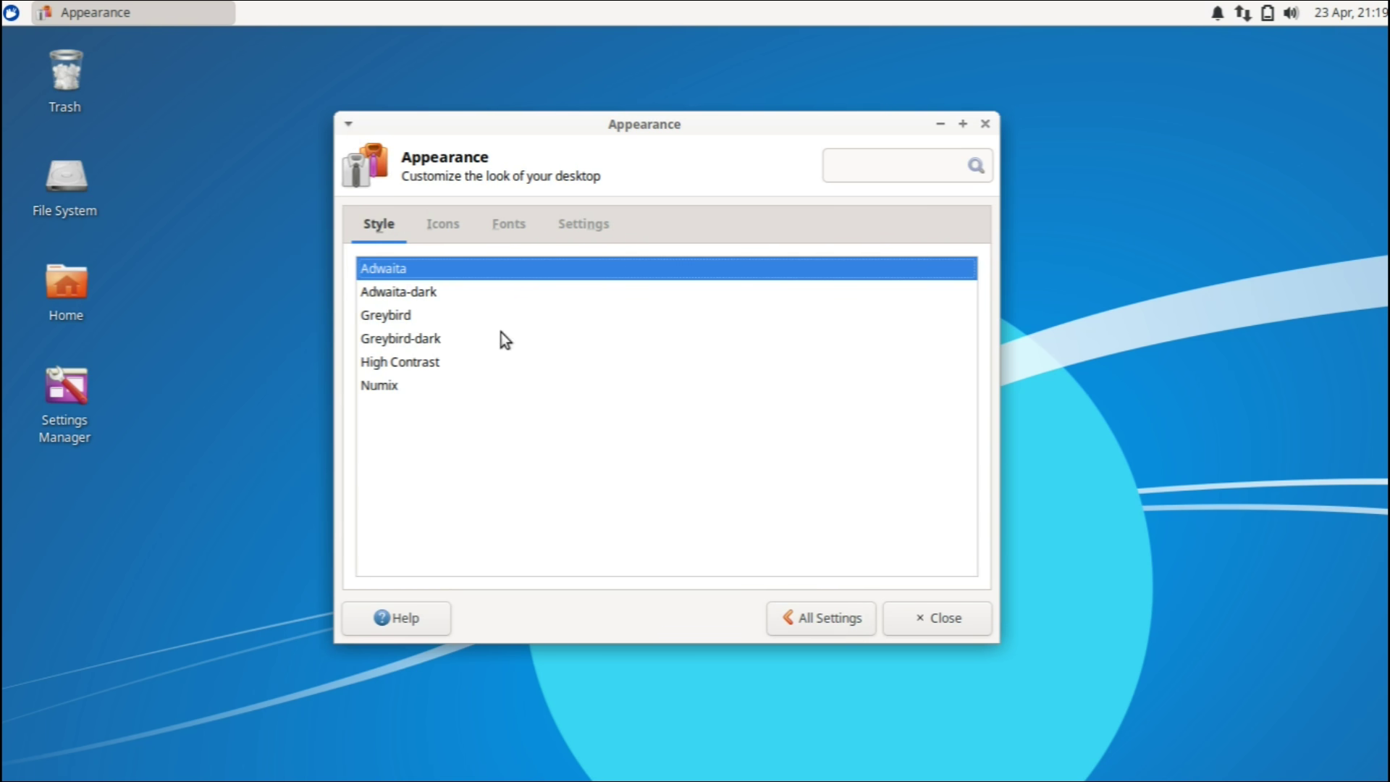
{"action": "left_click", "coordinate": [442, 214]}
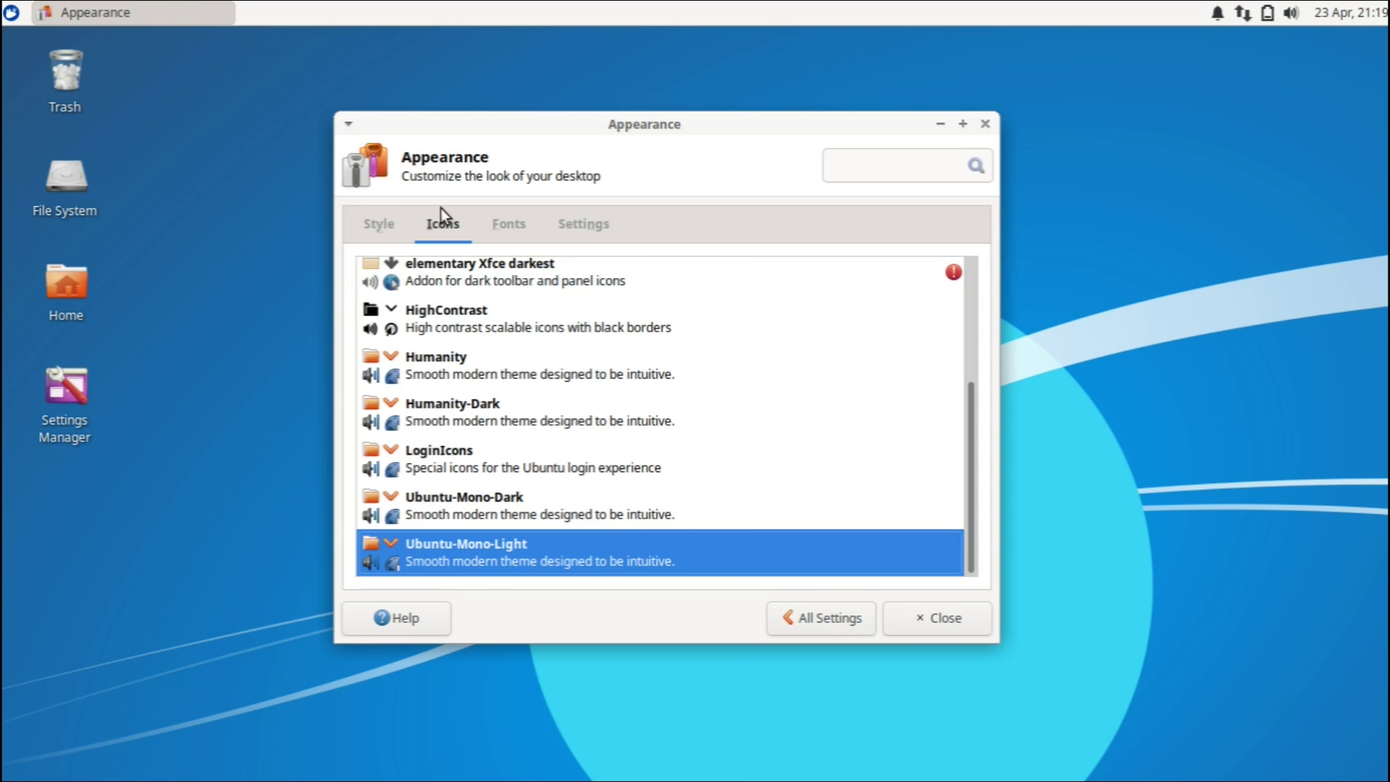
{"action": "left_click", "coordinate": [509, 225]}
- Leave window scaling at 1x and return to the Settings Manager overview
{"action": "left_click", "coordinate": [579, 223]}
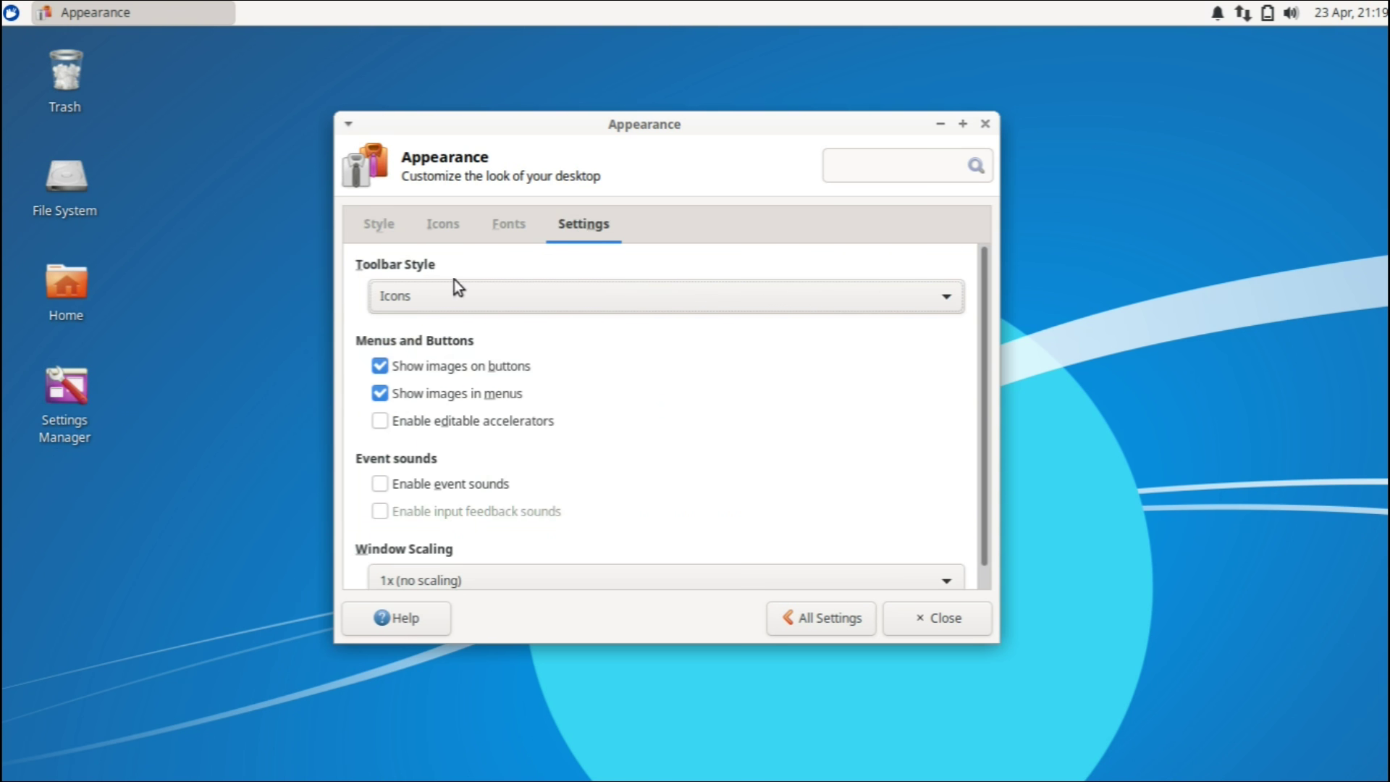
{"action": "scroll", "coordinate": [984, 485], "scroll_direction": "down", "scroll_amount": 1}
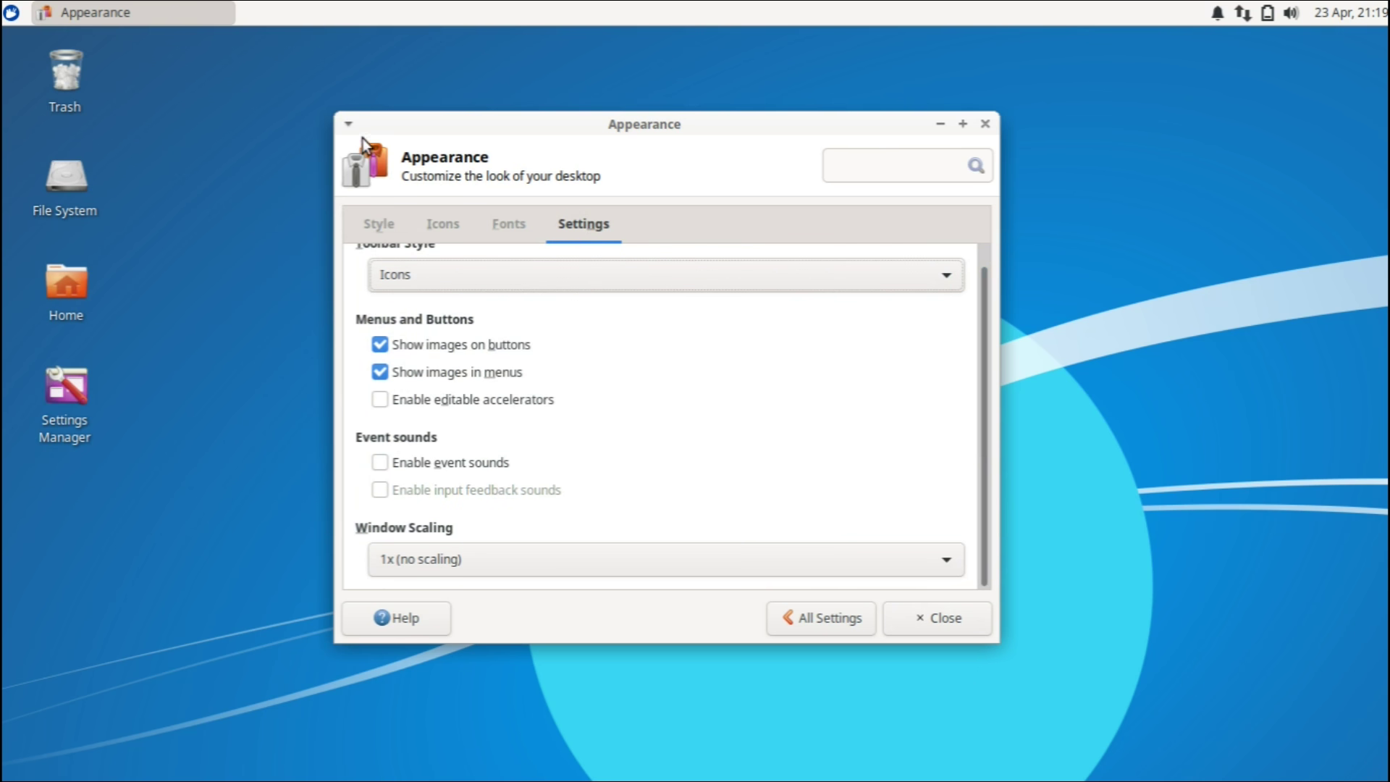
{"action": "left_click", "coordinate": [507, 559]}
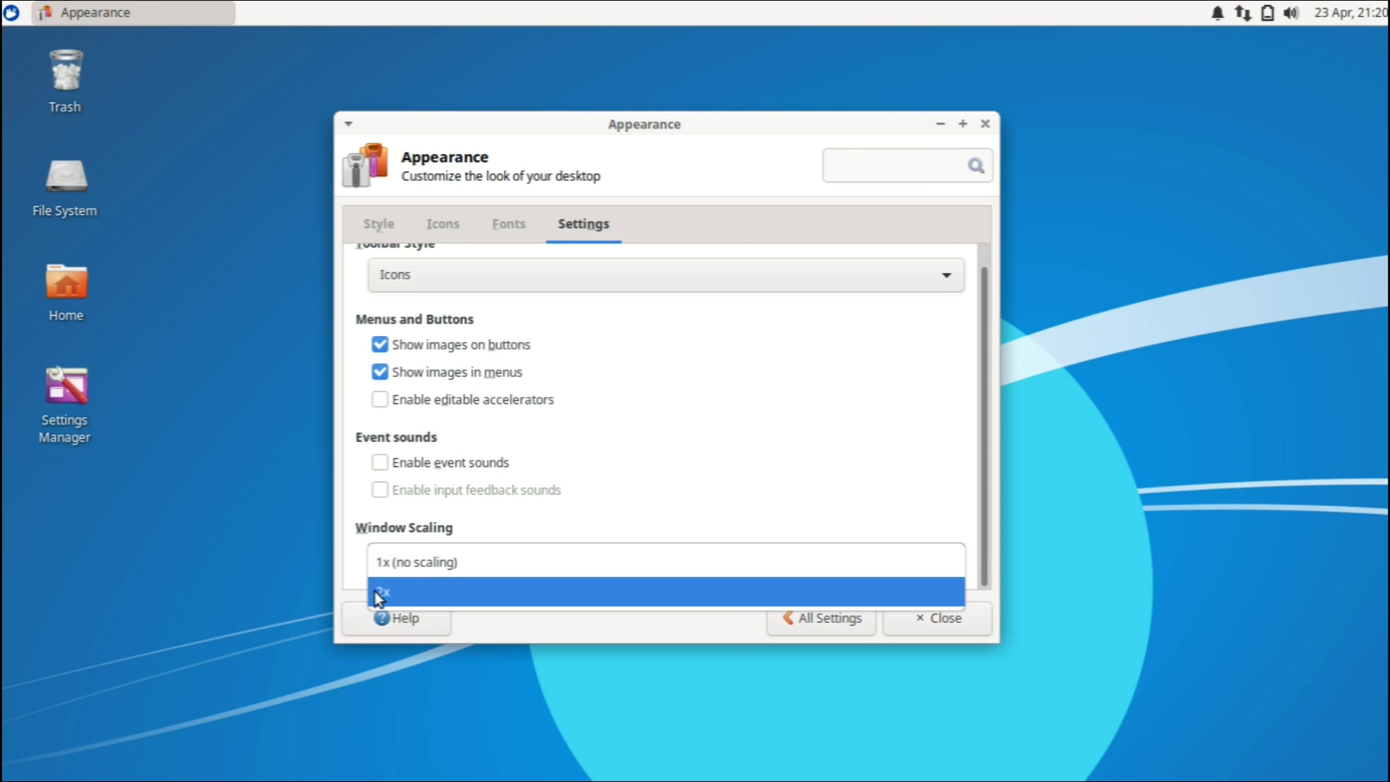
{"action": "left_click", "coordinate": [344, 154]}
- Glance at the Desktop wallpaper settings, return to the All Settings overview, and shift the window right
{"action": "left_click", "coordinate": [832, 629]}
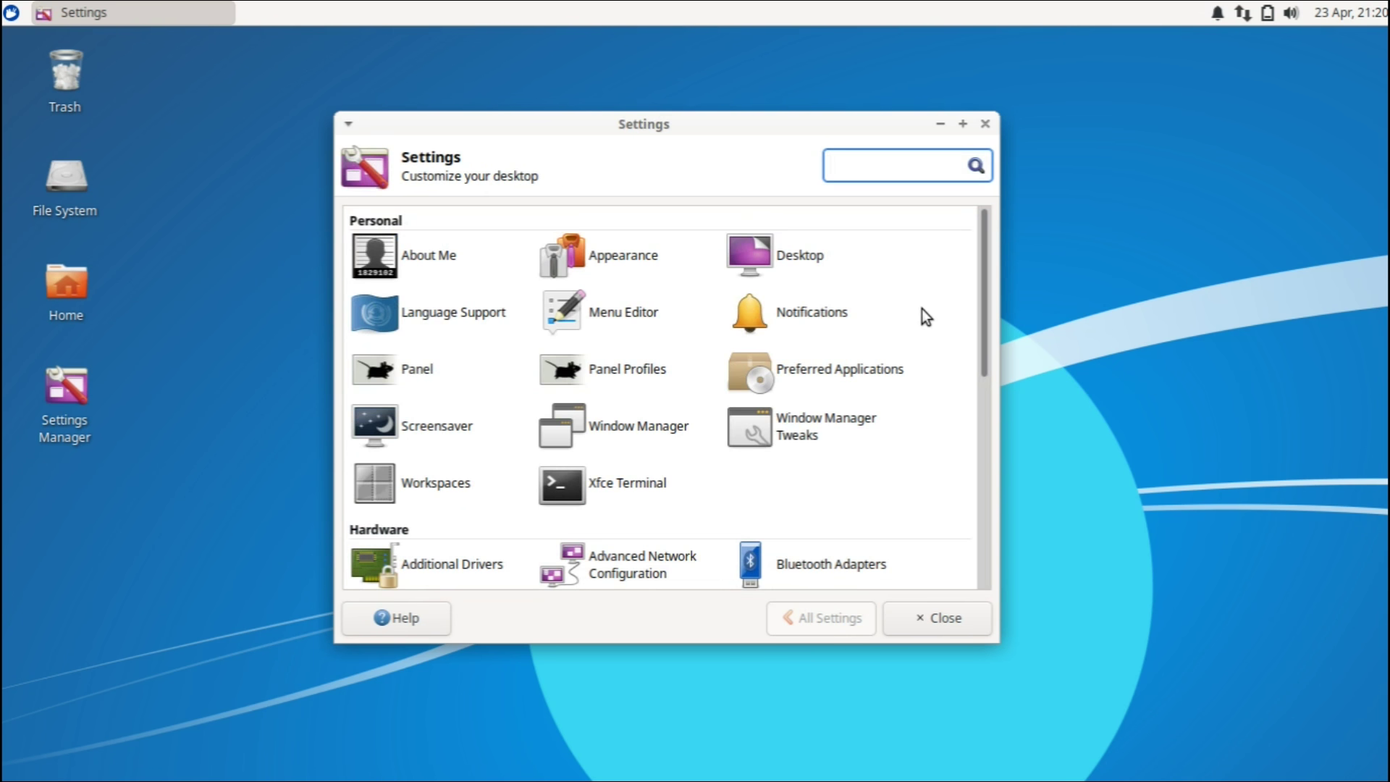
{"action": "left_click", "coordinate": [799, 257]}
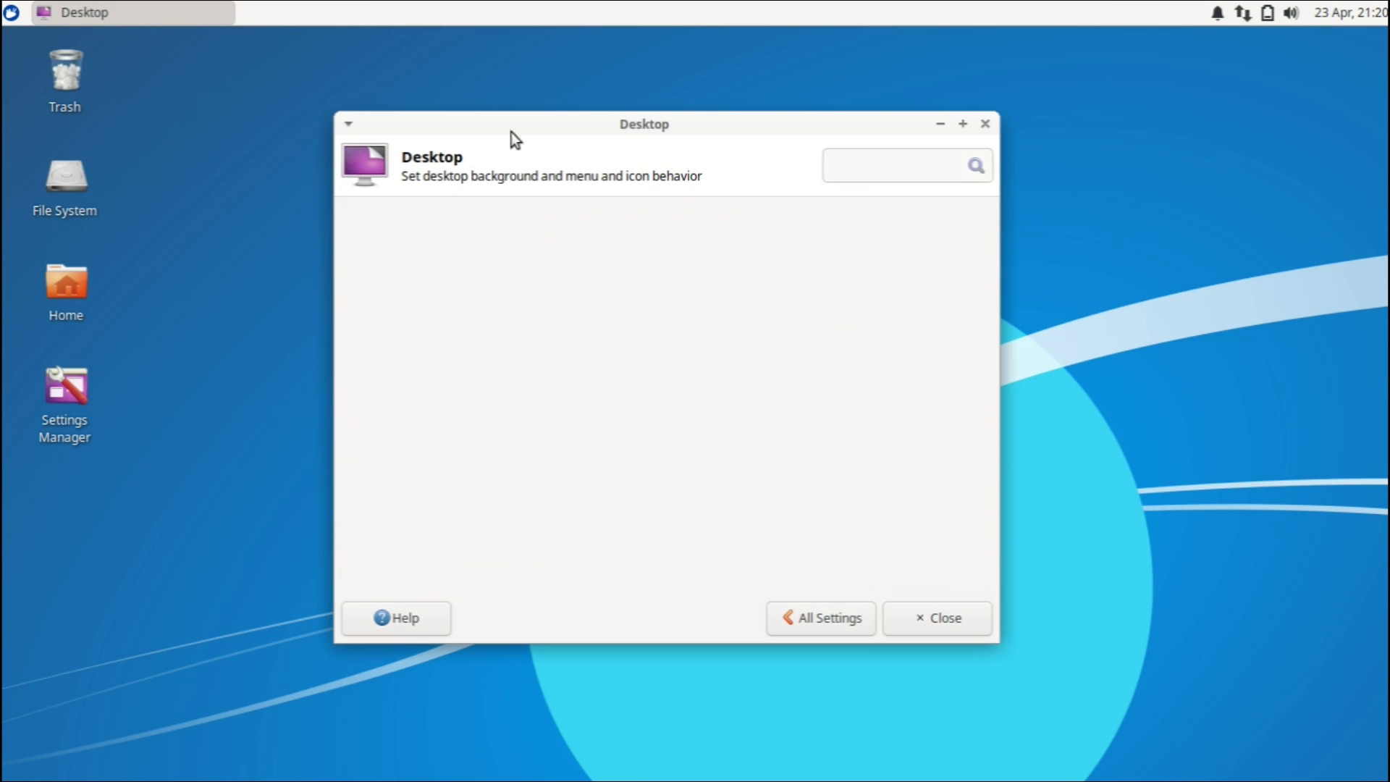
{"action": "right_click", "coordinate": [222, 176]}
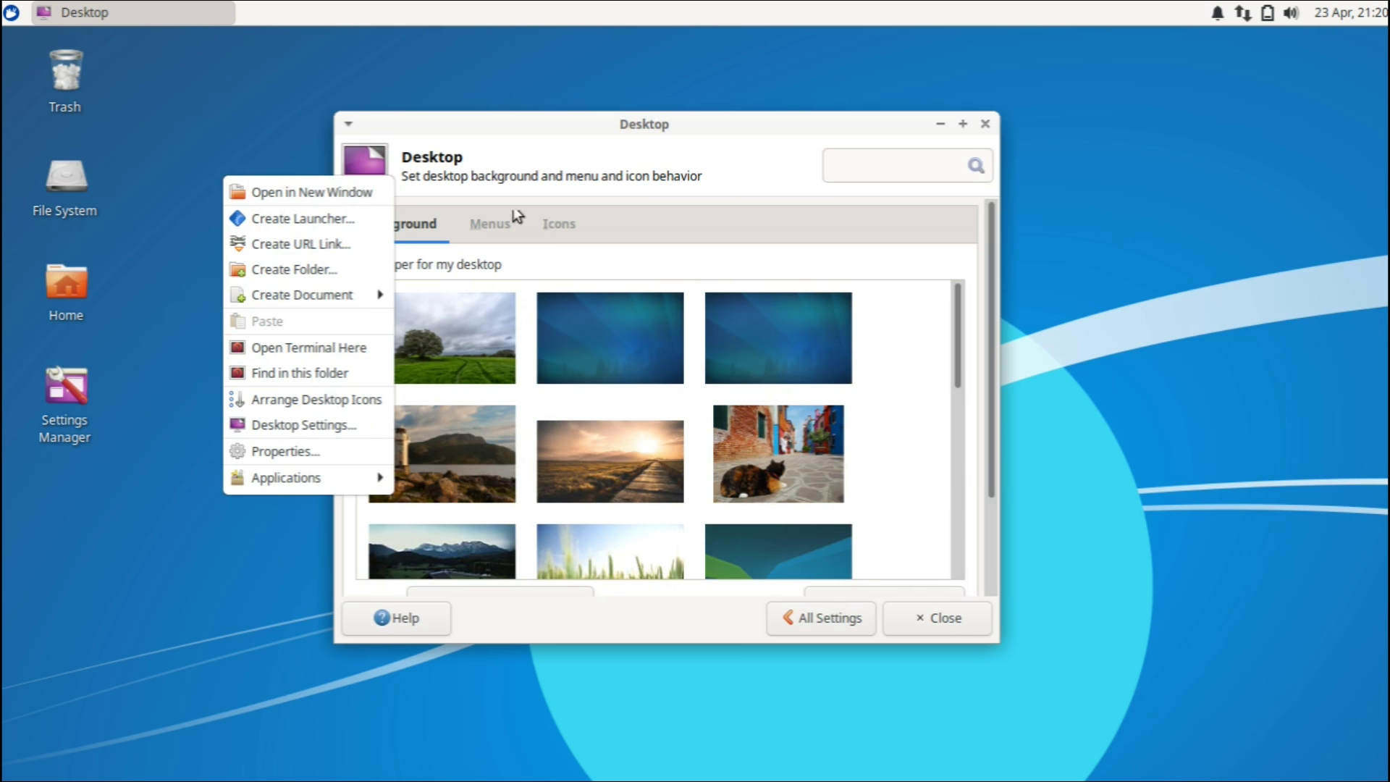
{"action": "left_click", "coordinate": [832, 618]}
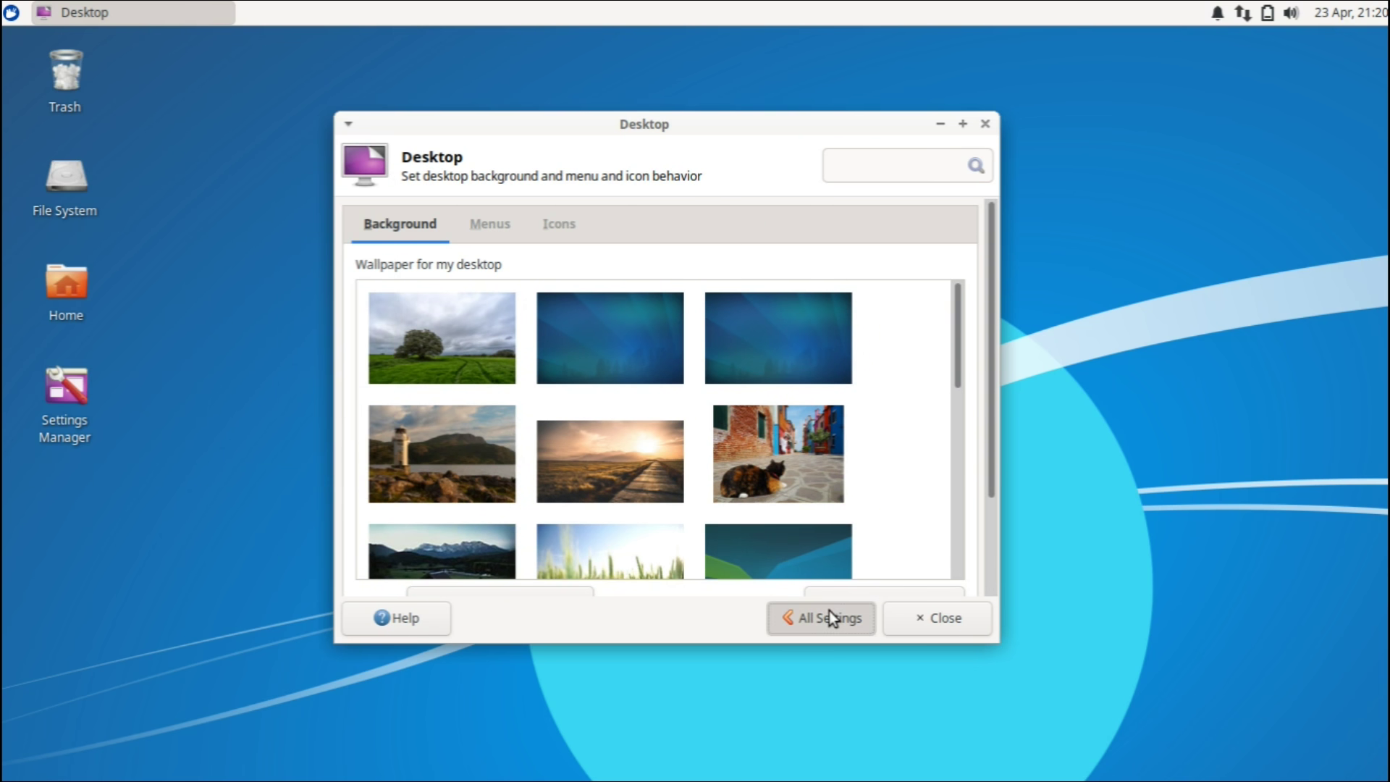
{"action": "left_click", "coordinate": [831, 617]}
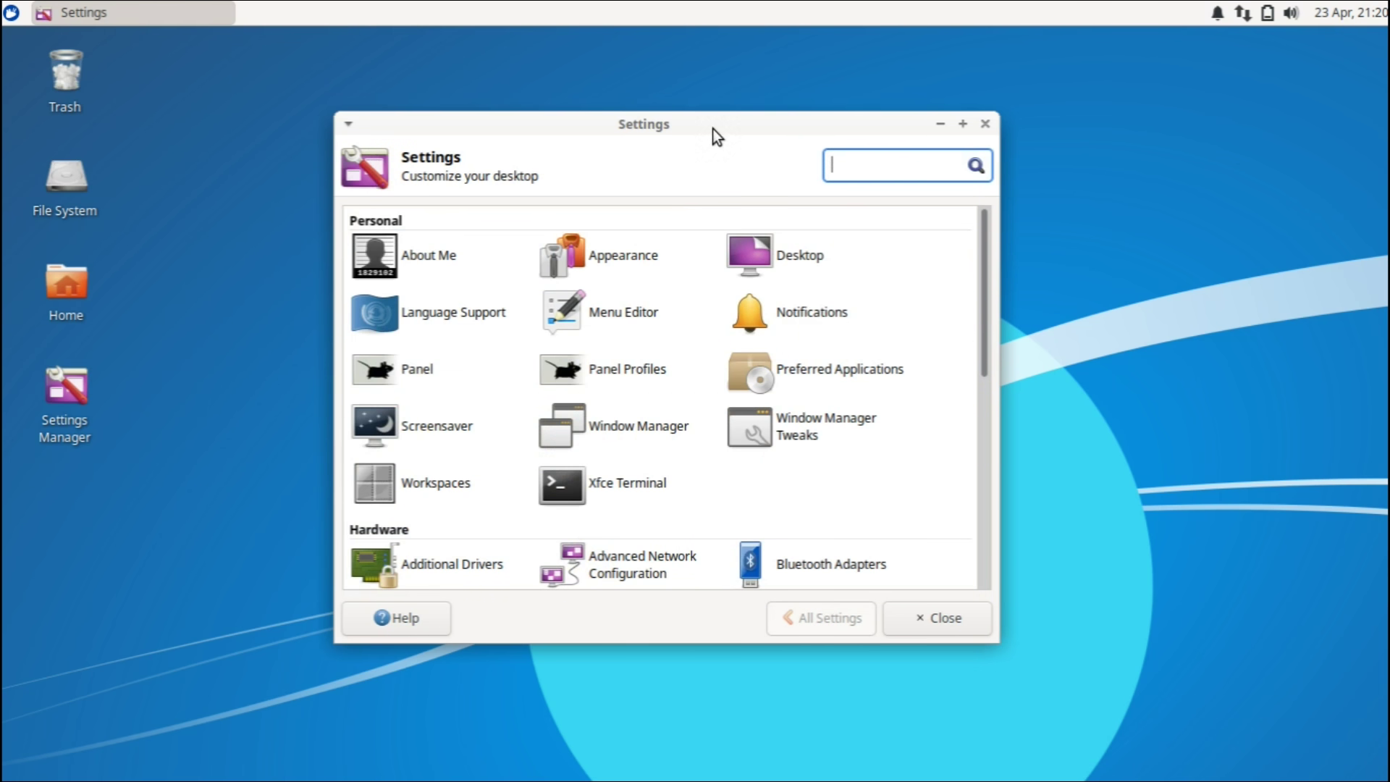
{"action": "left_click_drag", "start_coordinate": [714, 129], "coordinate": [805, 126]}
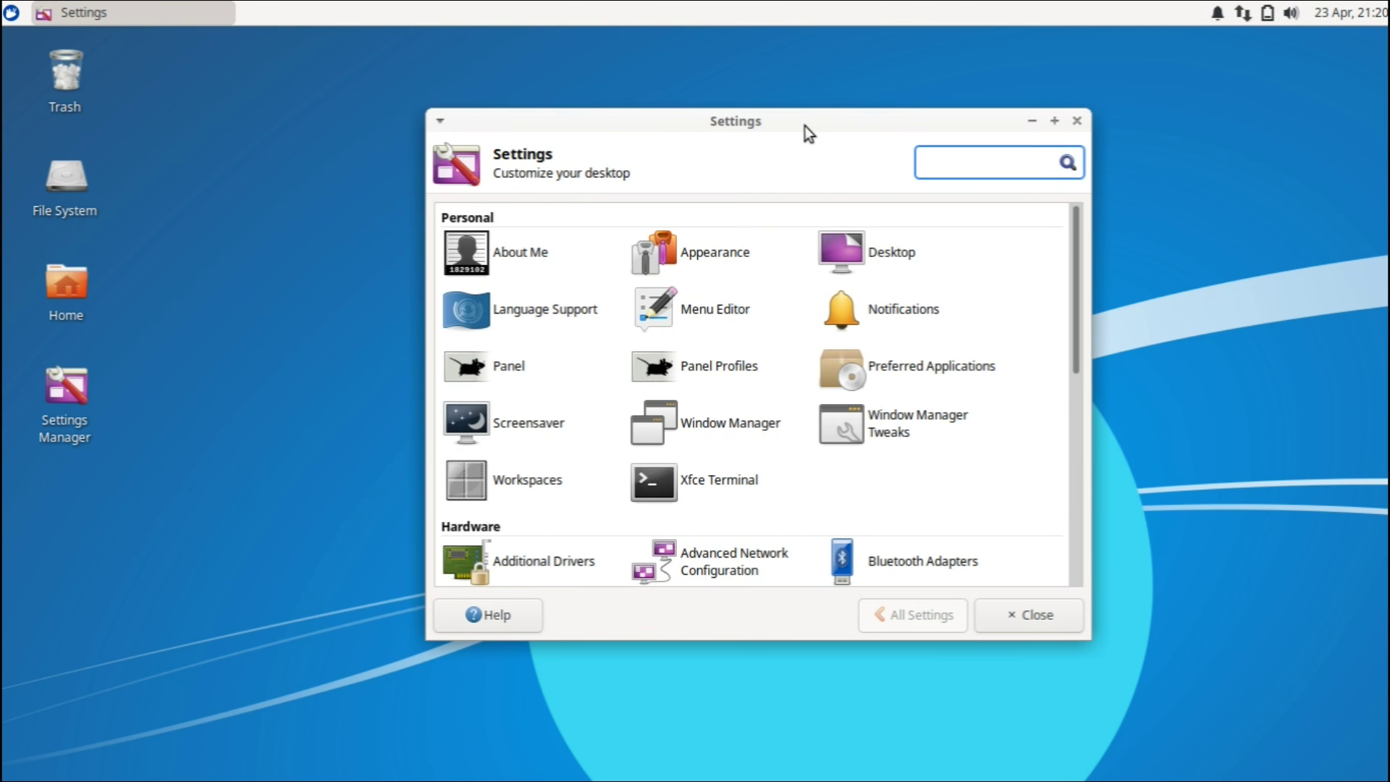
- Open Preferred Applications, showing Firefox as default browser and Thunderbird as mail reader
{"action": "left_click", "coordinate": [857, 376]}
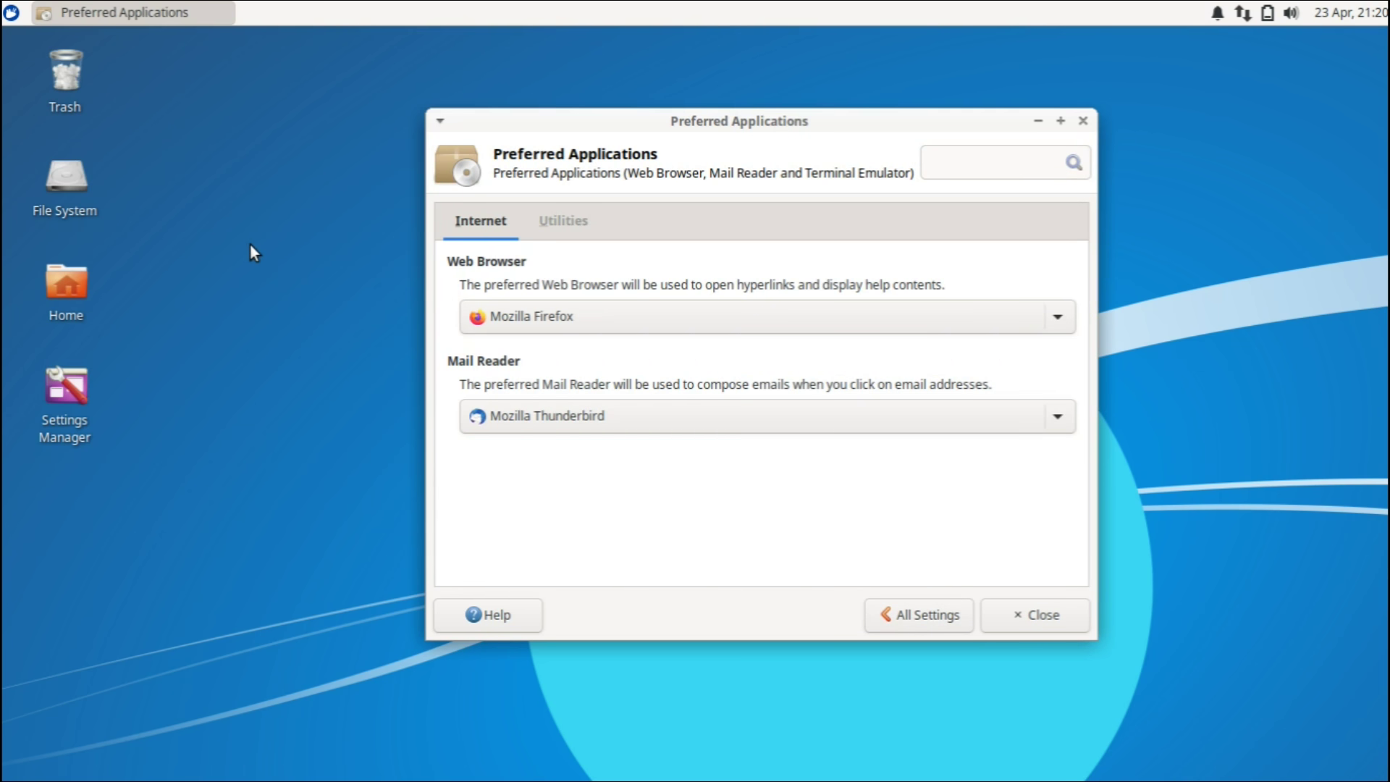
{"action": "right_click", "coordinate": [203, 168]}
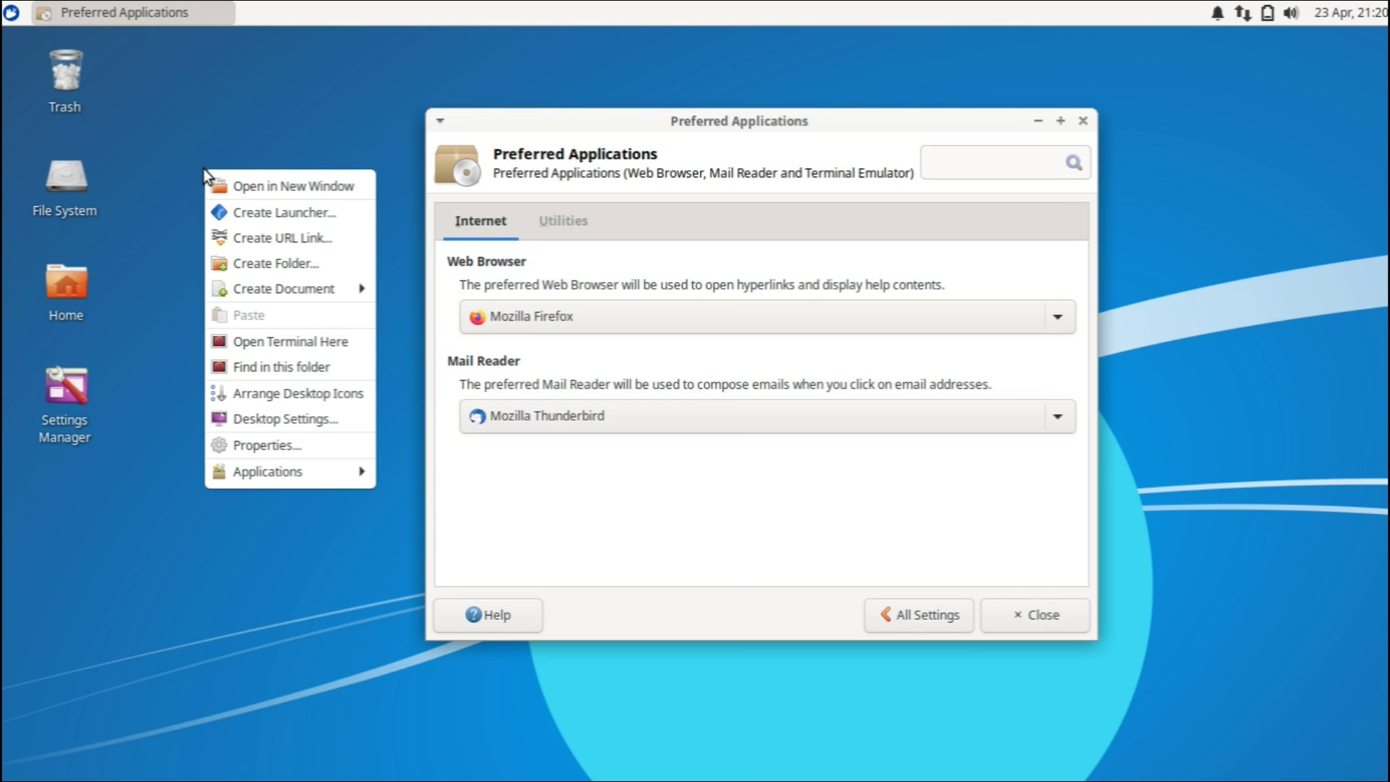
{"action": "left_click", "coordinate": [318, 14]}
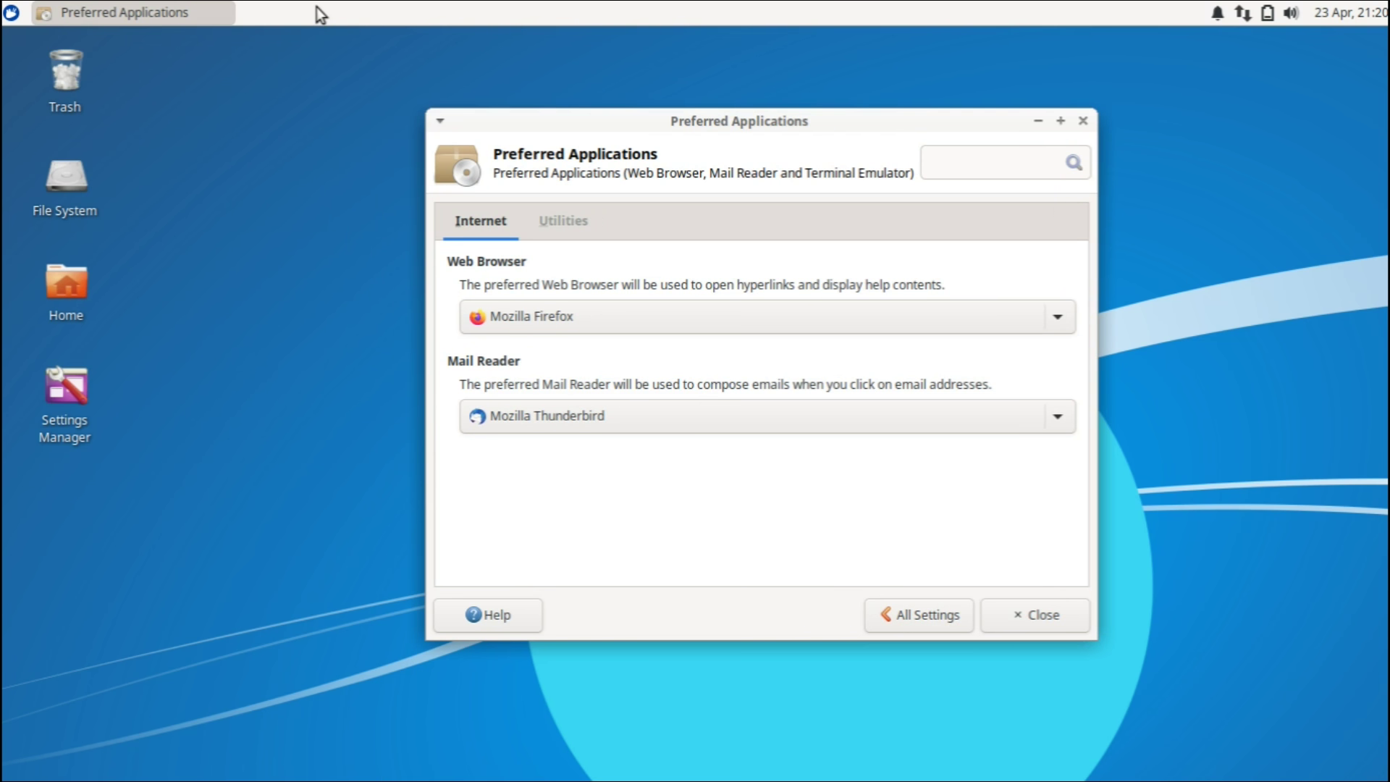
- Open Panel Preferences from the top panel's Panel context menu
{"action": "right_click", "coordinate": [319, 13]}
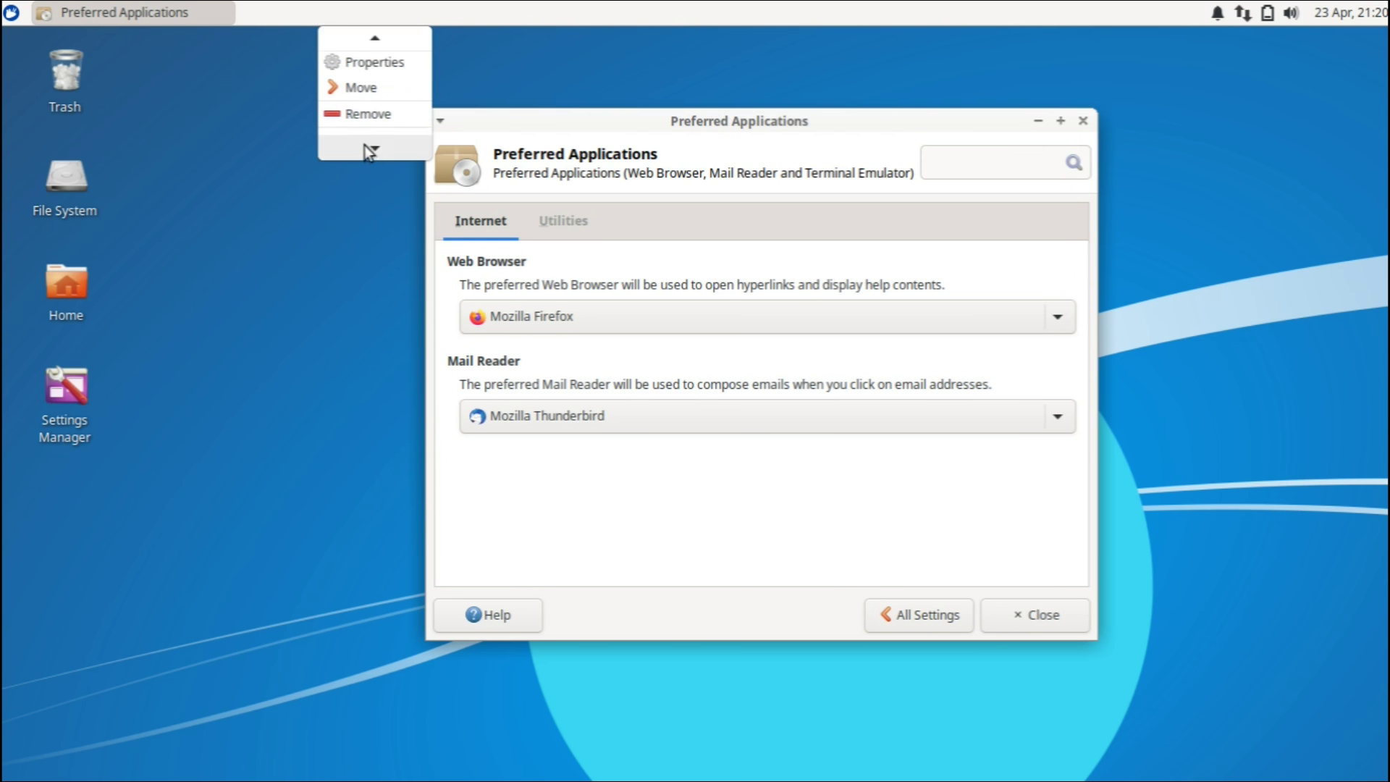
{"action": "mouse_move", "coordinate": [362, 123]}
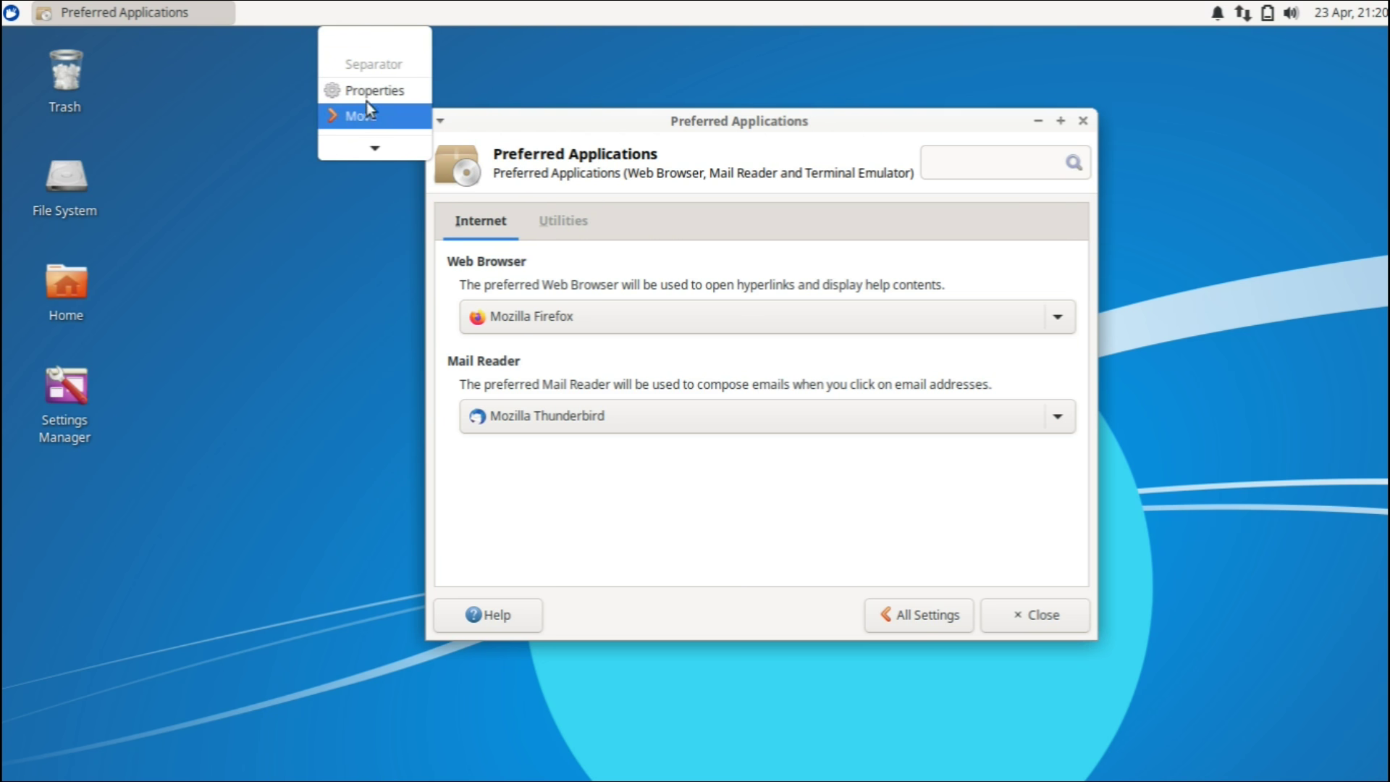
{"action": "right_click", "coordinate": [293, 20]}
{"action": "right_click", "coordinate": [293, 21]}
{"action": "mouse_move", "coordinate": [335, 146]}
{"action": "left_click", "coordinate": [464, 177]}
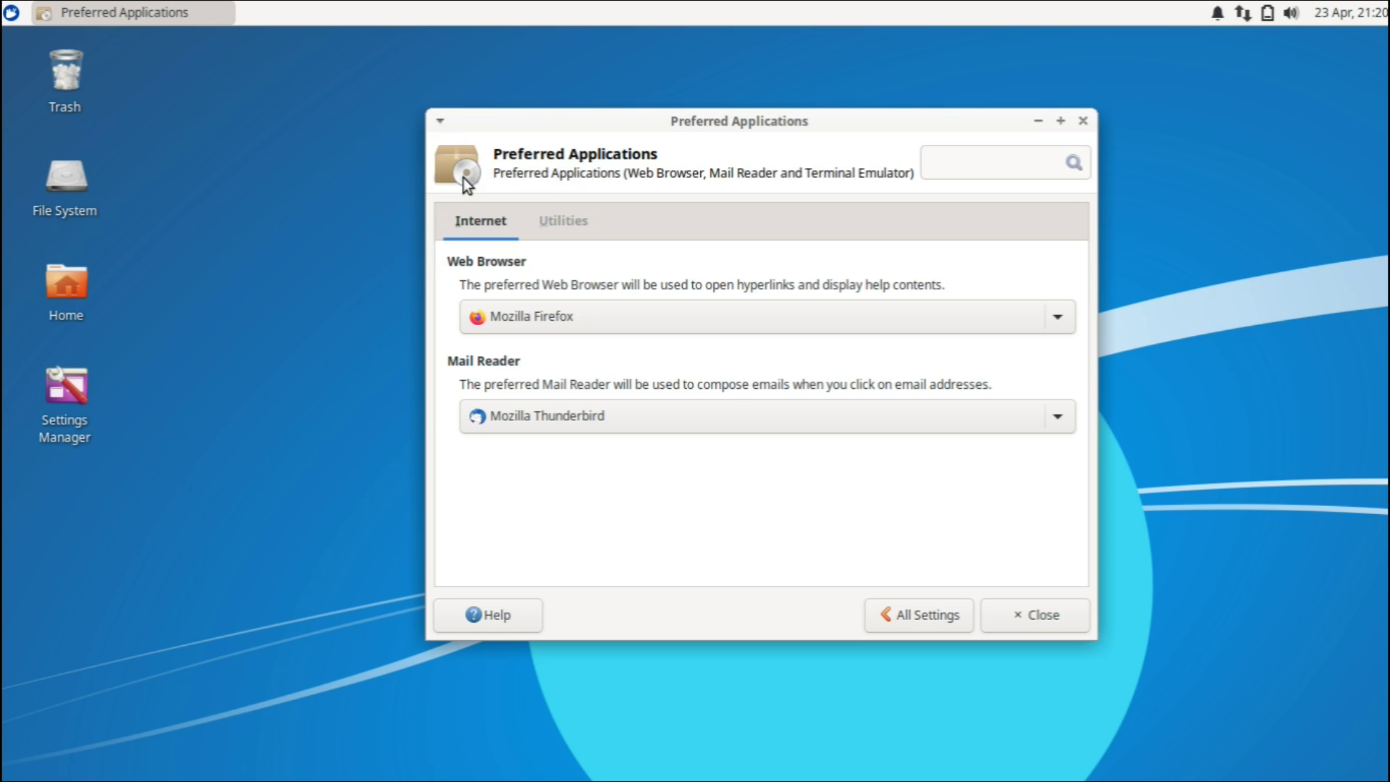
- Set the panel background style to Solid color and enter opacity to 70, then close Panel Preferences
{"action": "left_click_drag", "start_coordinate": [129, 47], "coordinate": [235, 48]}
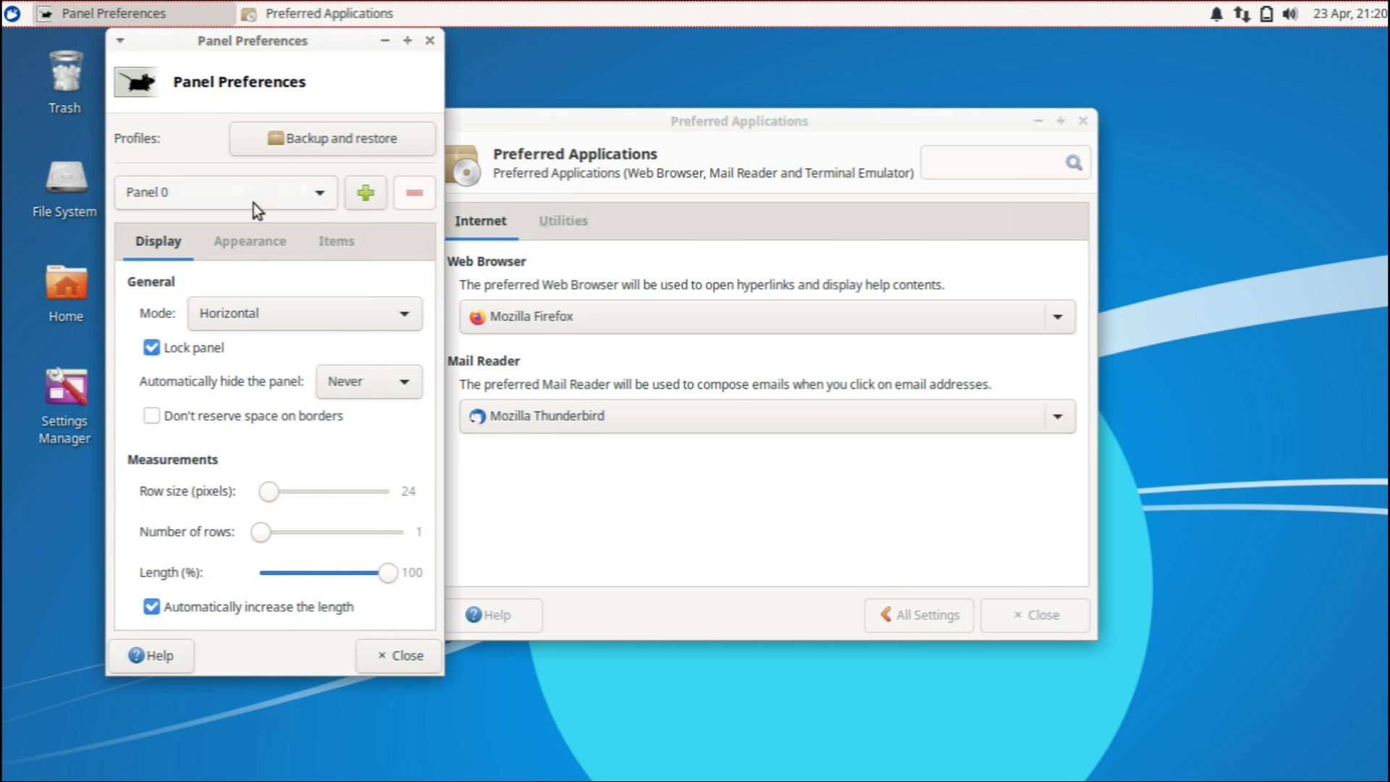
{"action": "left_click", "coordinate": [215, 250]}
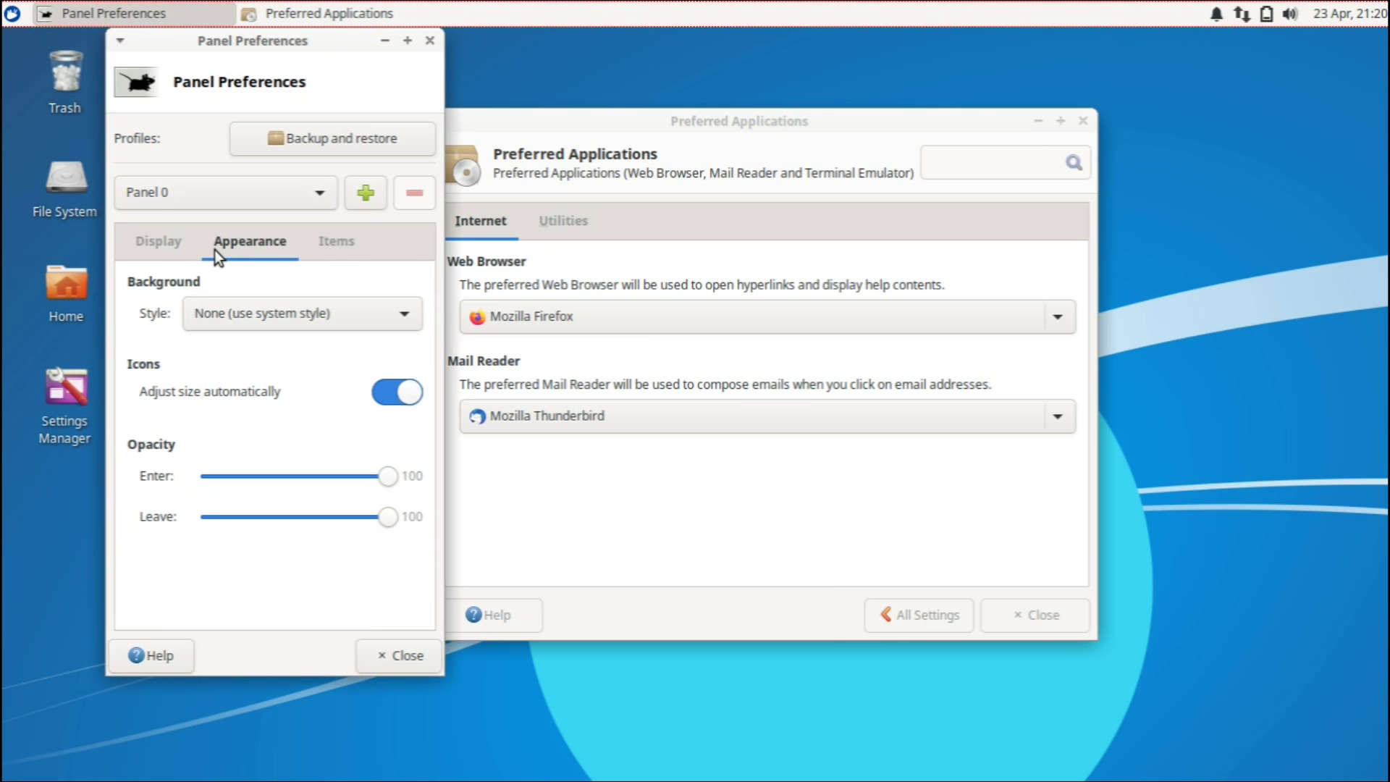
{"action": "left_click", "coordinate": [289, 320]}
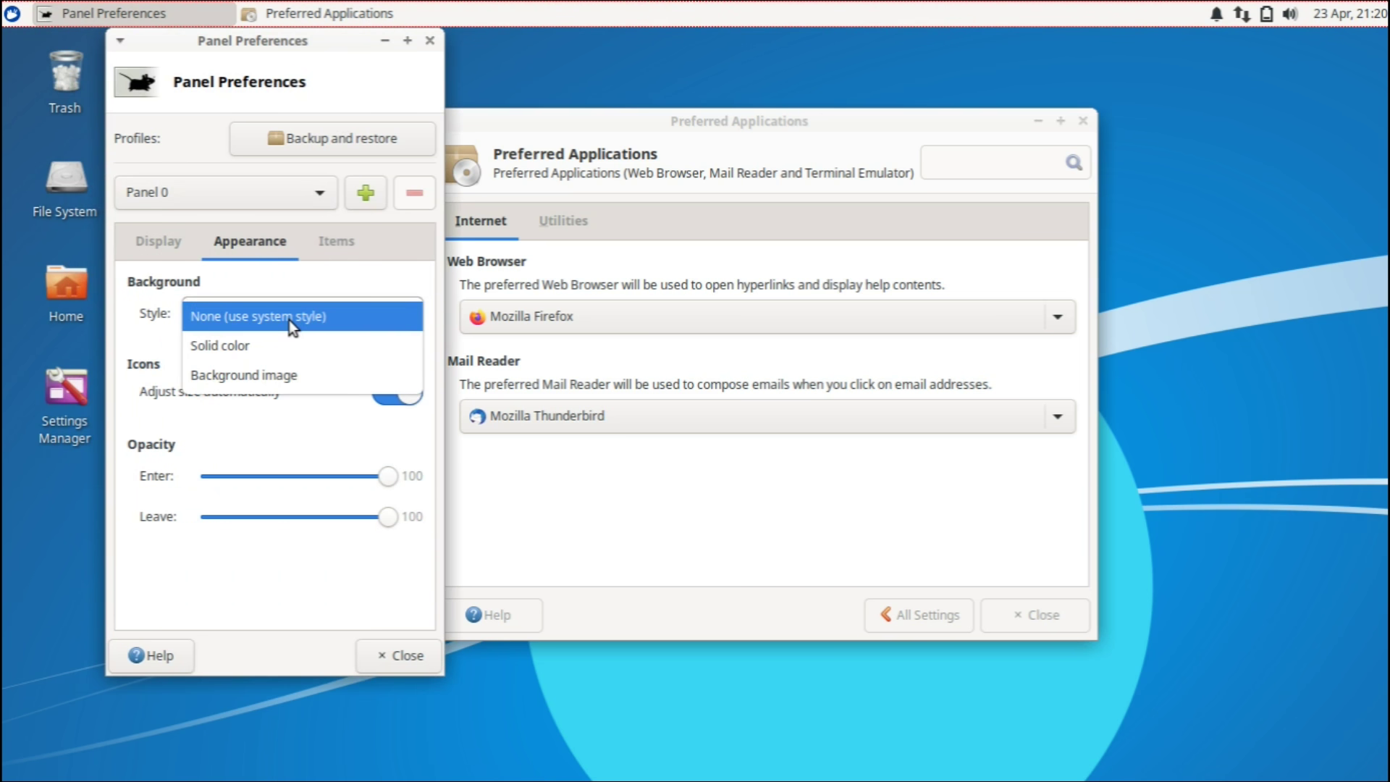
{"action": "left_click", "coordinate": [291, 338]}
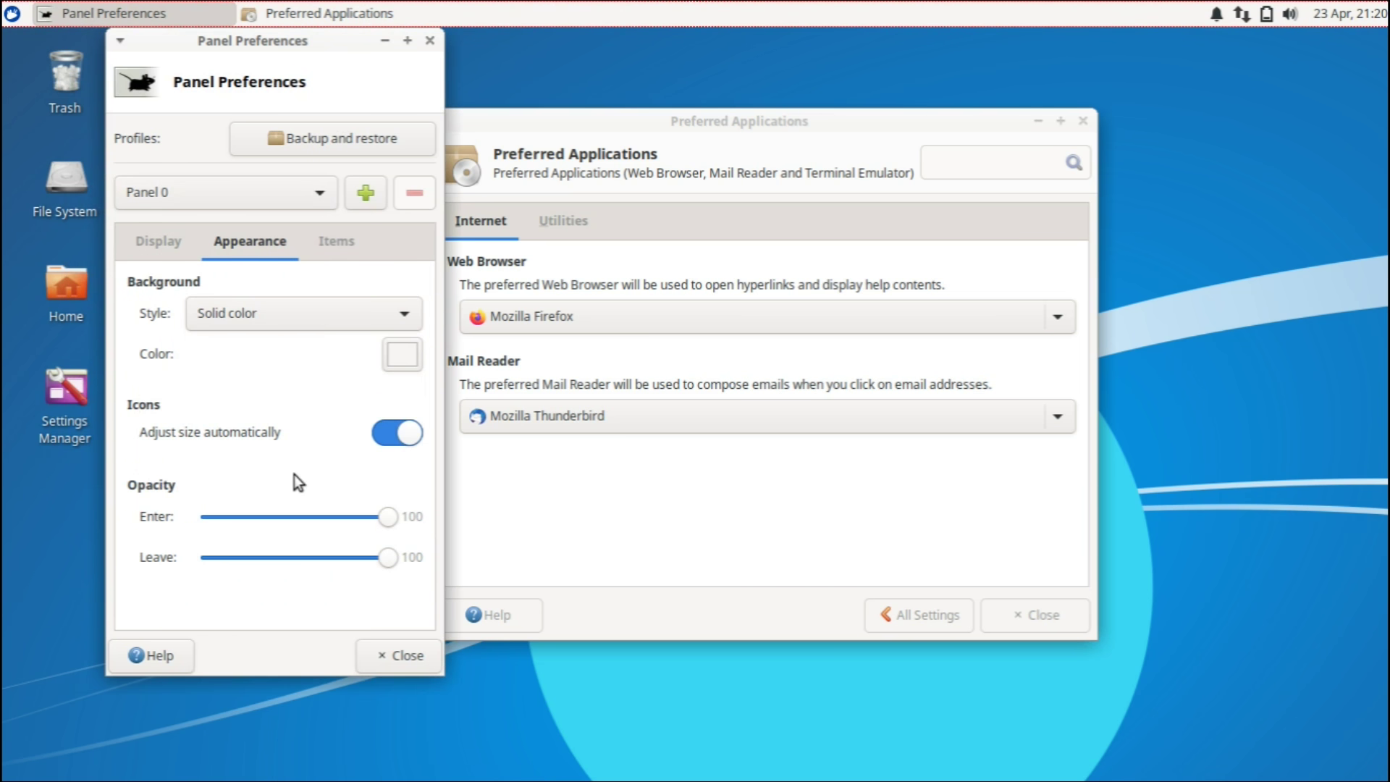
{"action": "left_click", "coordinate": [341, 254]}
{"action": "left_click", "coordinate": [255, 256]}
{"action": "left_click", "coordinate": [331, 520]}
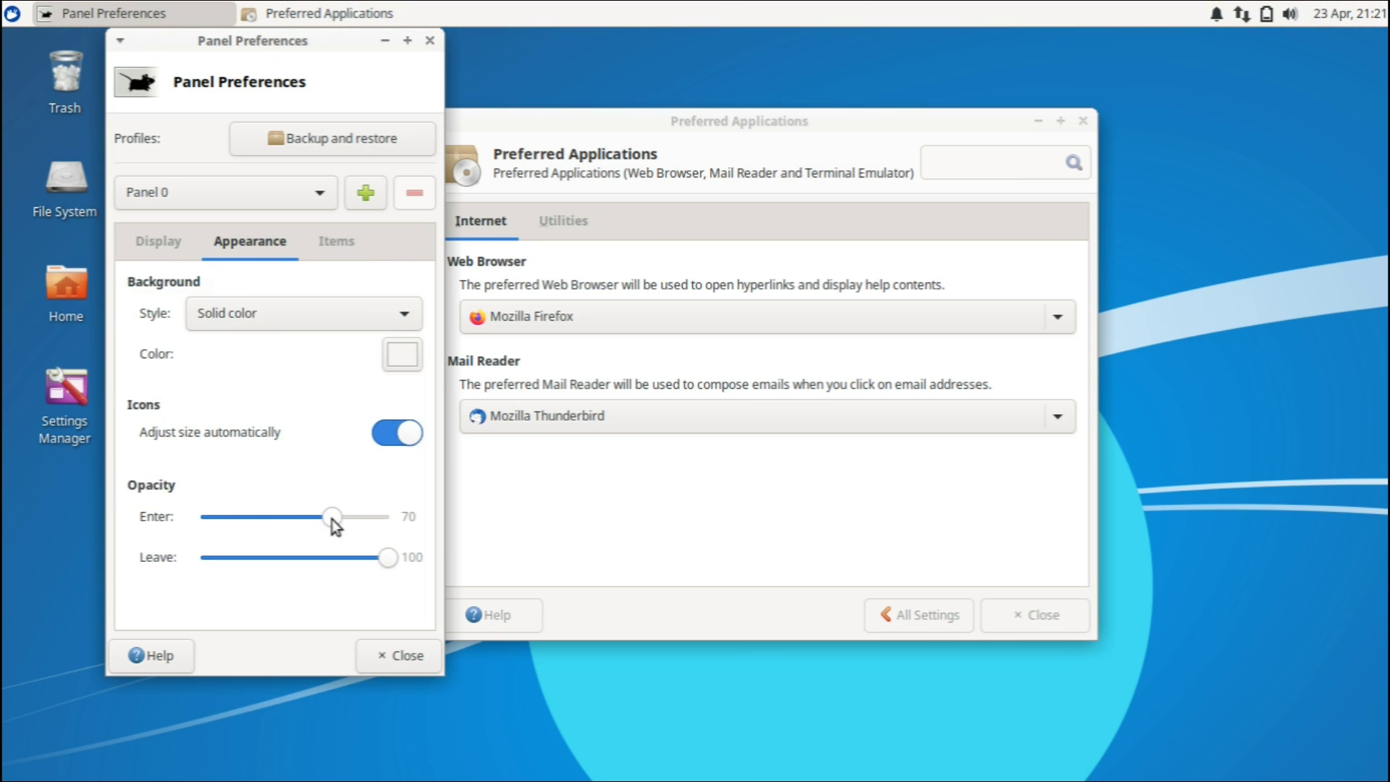
{"action": "left_click", "coordinate": [391, 657]}
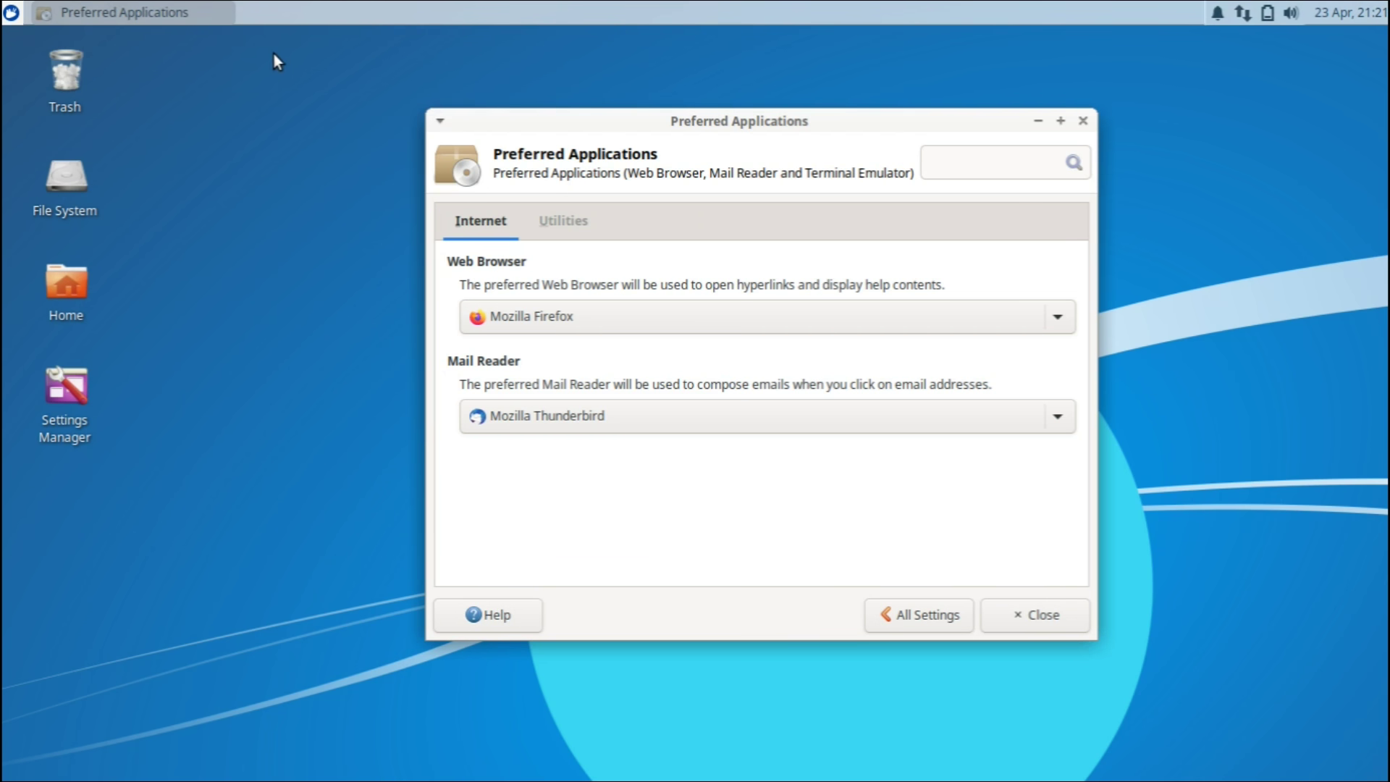
- Browse the panel's Add New Items dialog without adding anything, and keep Mozilla Firefox as web browser
{"action": "right_click", "coordinate": [473, 7]}
{"action": "mouse_move", "coordinate": [507, 144]}
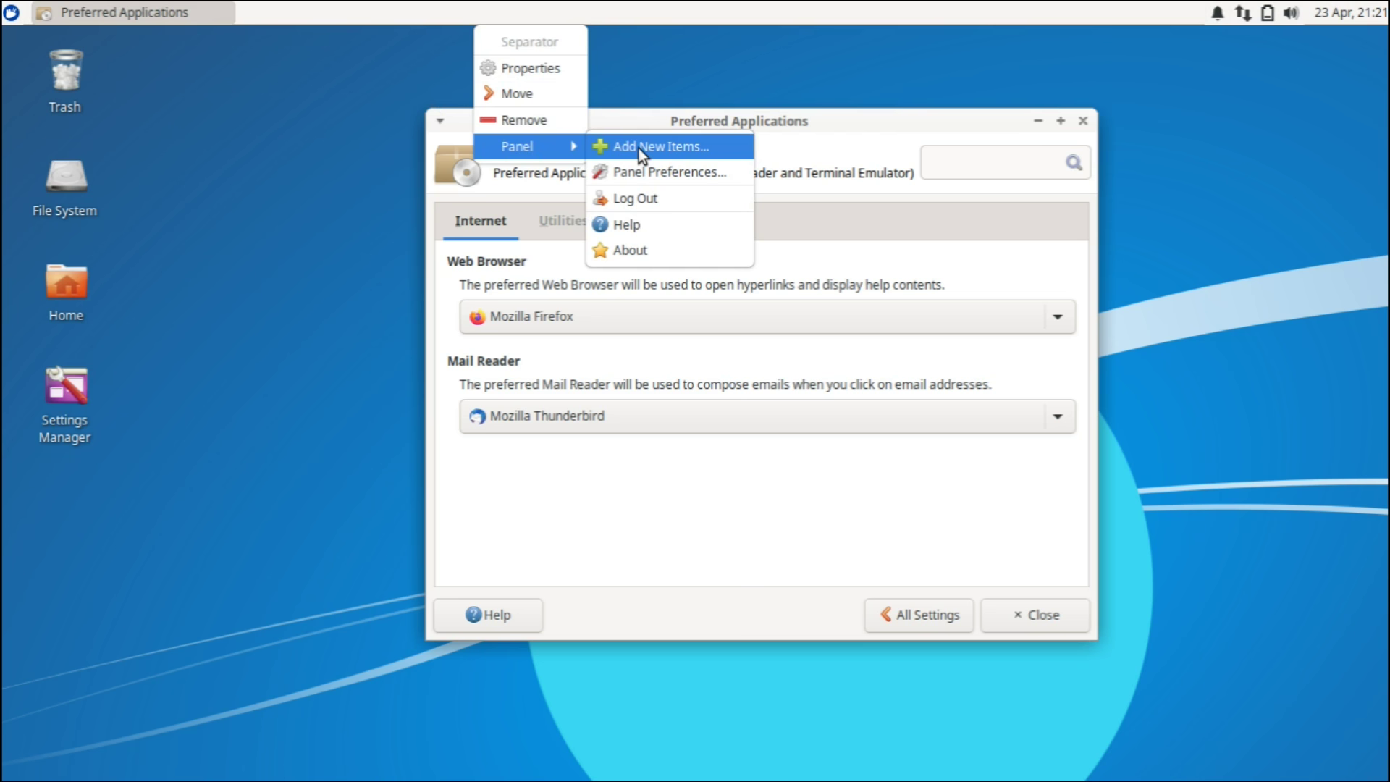
{"action": "left_click", "coordinate": [639, 149]}
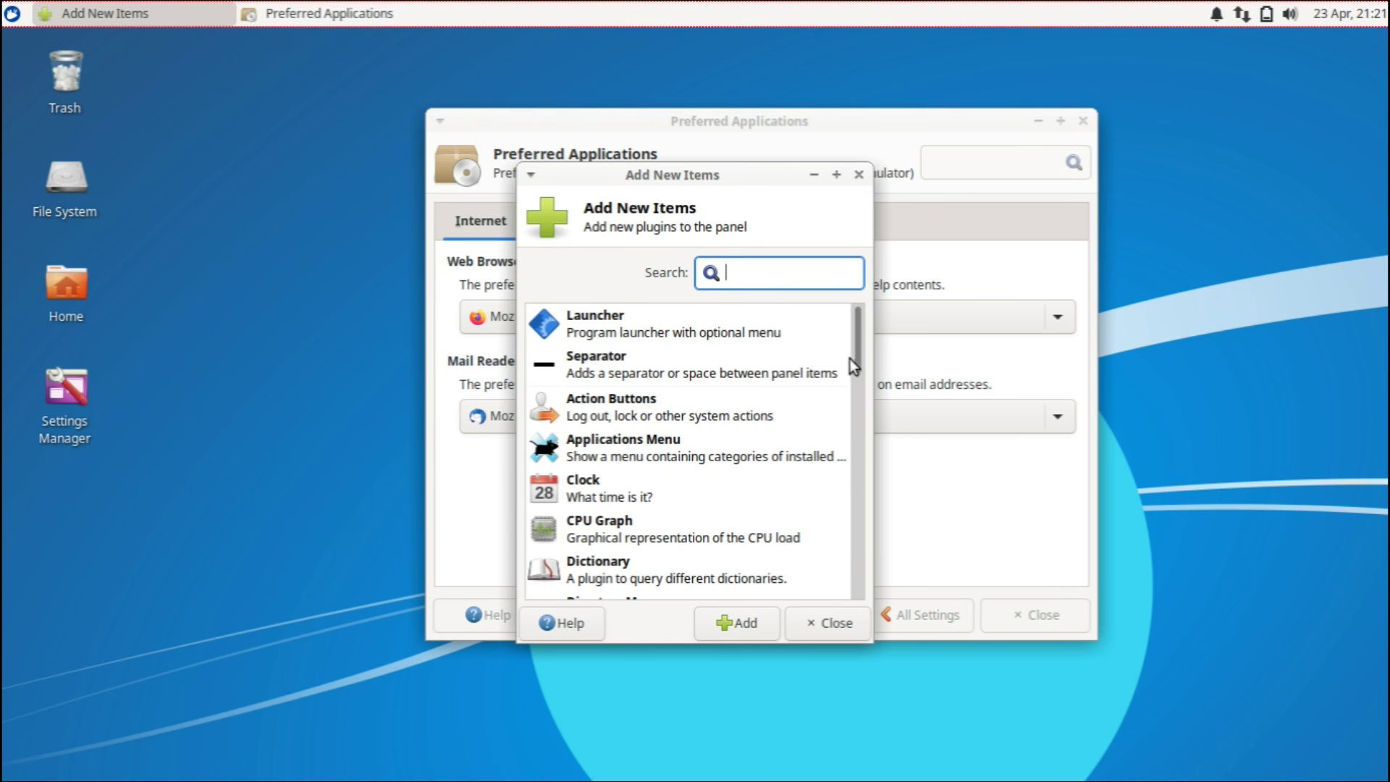
{"action": "left_click_drag", "start_coordinate": [858, 345], "coordinate": [855, 439]}
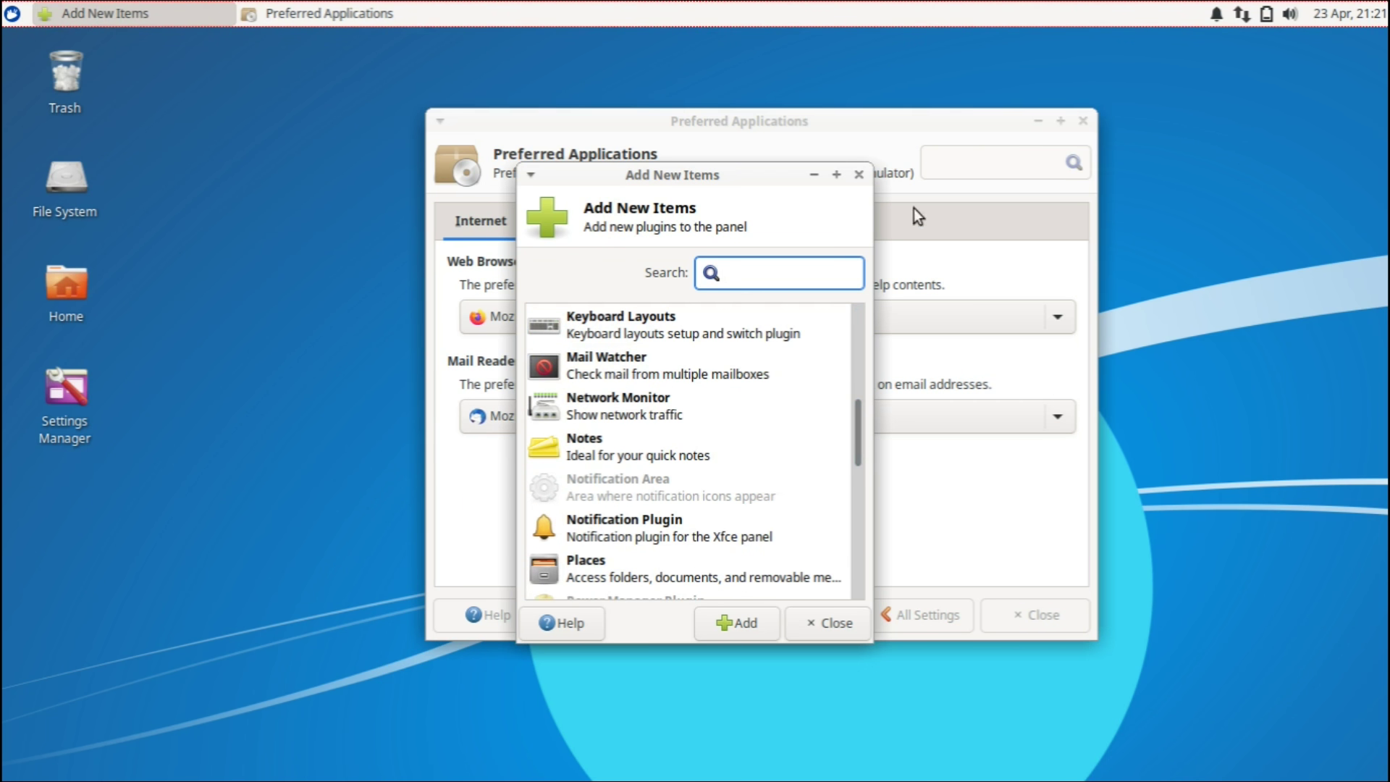
{"action": "left_click", "coordinate": [860, 176]}
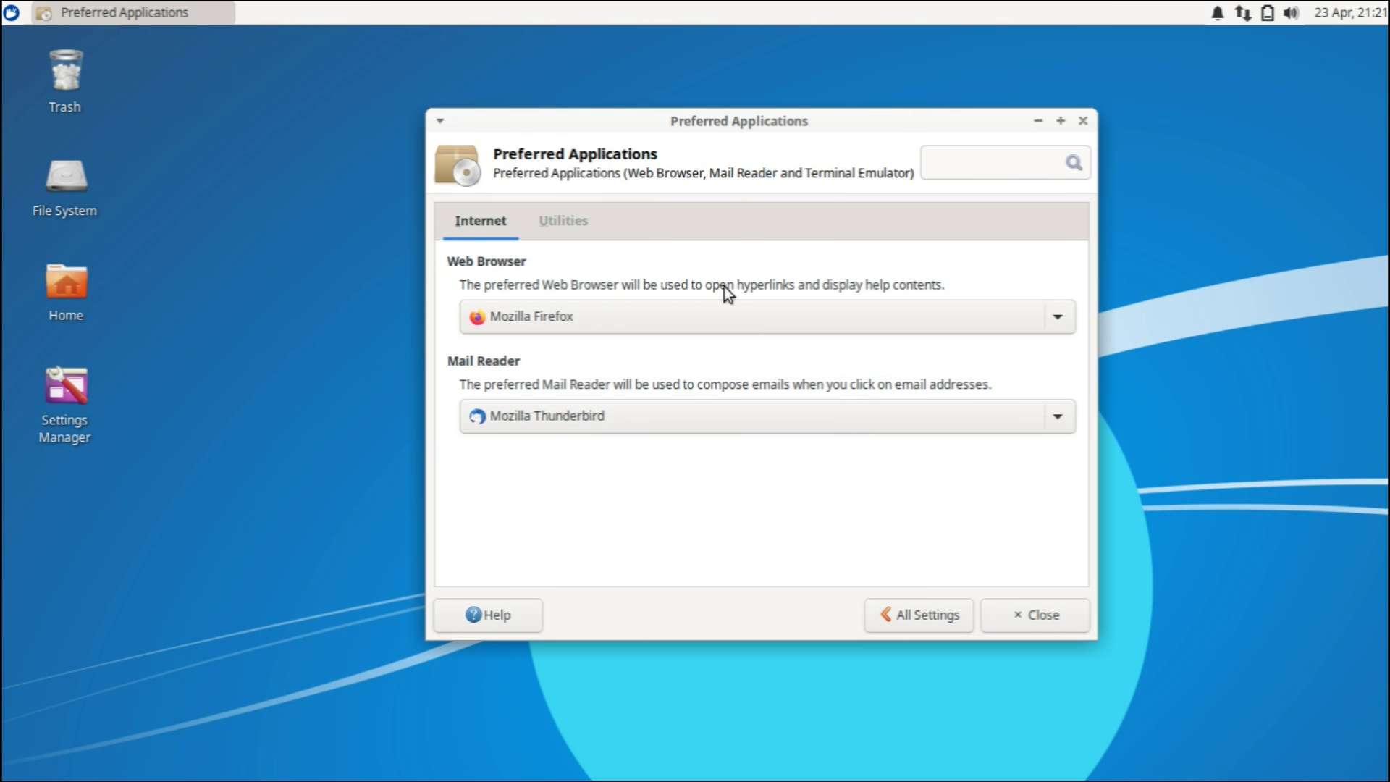
{"action": "left_click", "coordinate": [649, 310]}
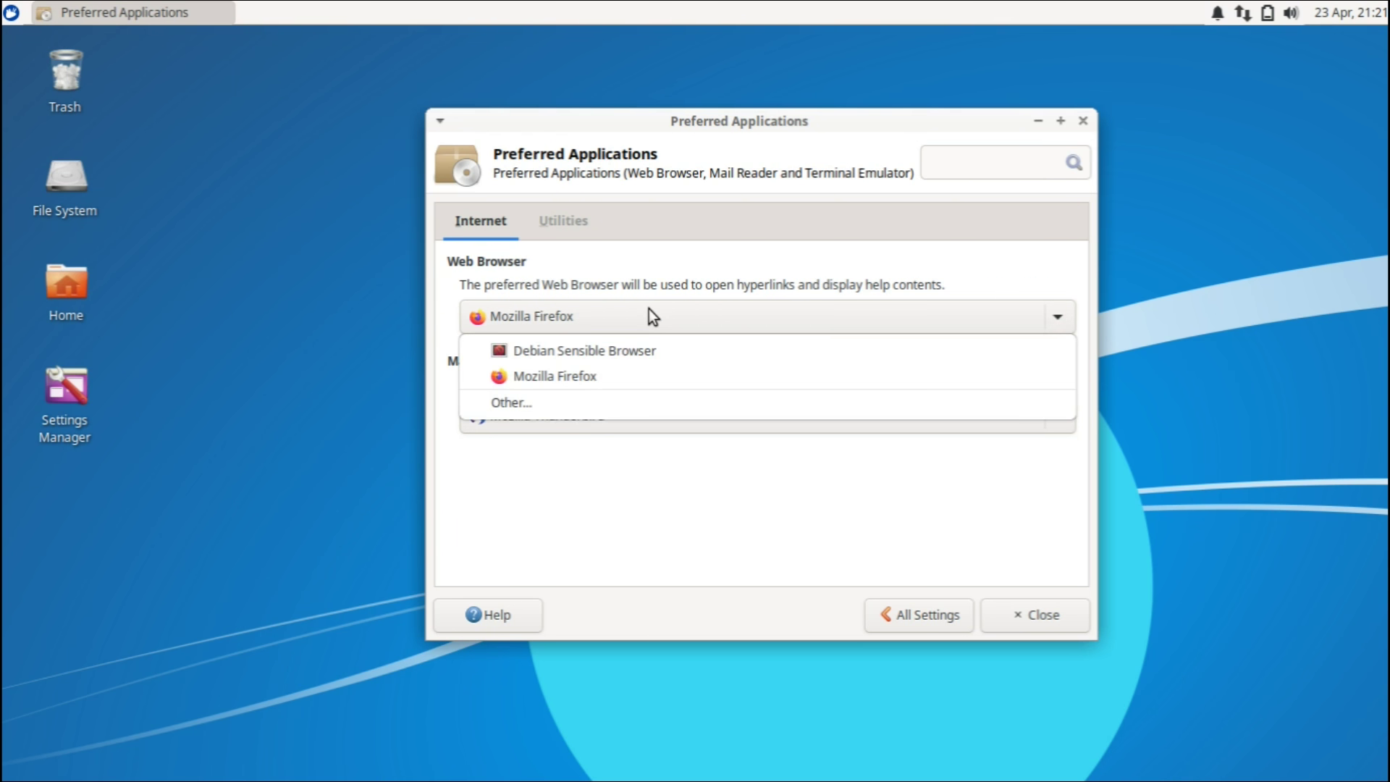
{"action": "left_click", "coordinate": [648, 310]}
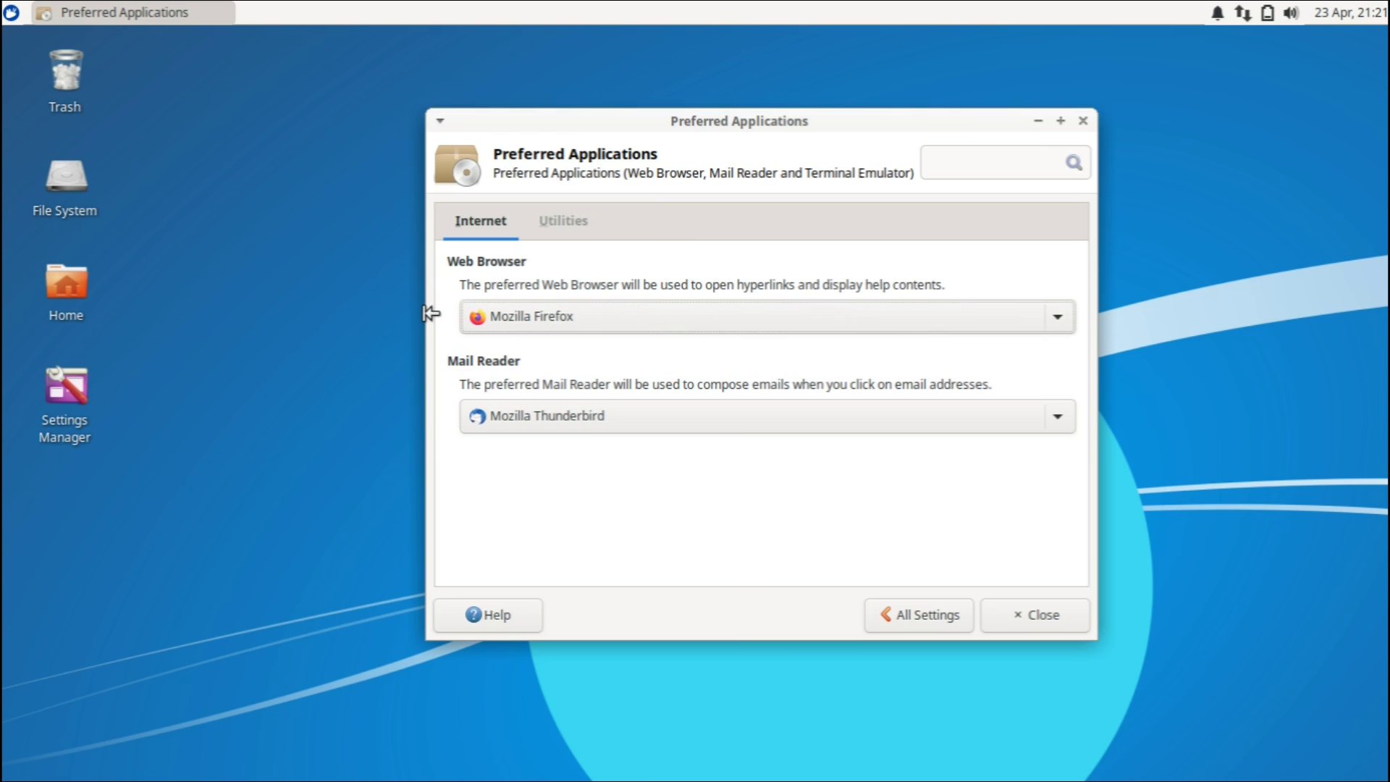
- In Window Manager settings, try Daloa, Default, Moheli, Kokodi and other themes, settling on Numix
{"action": "left_click", "coordinate": [934, 614]}
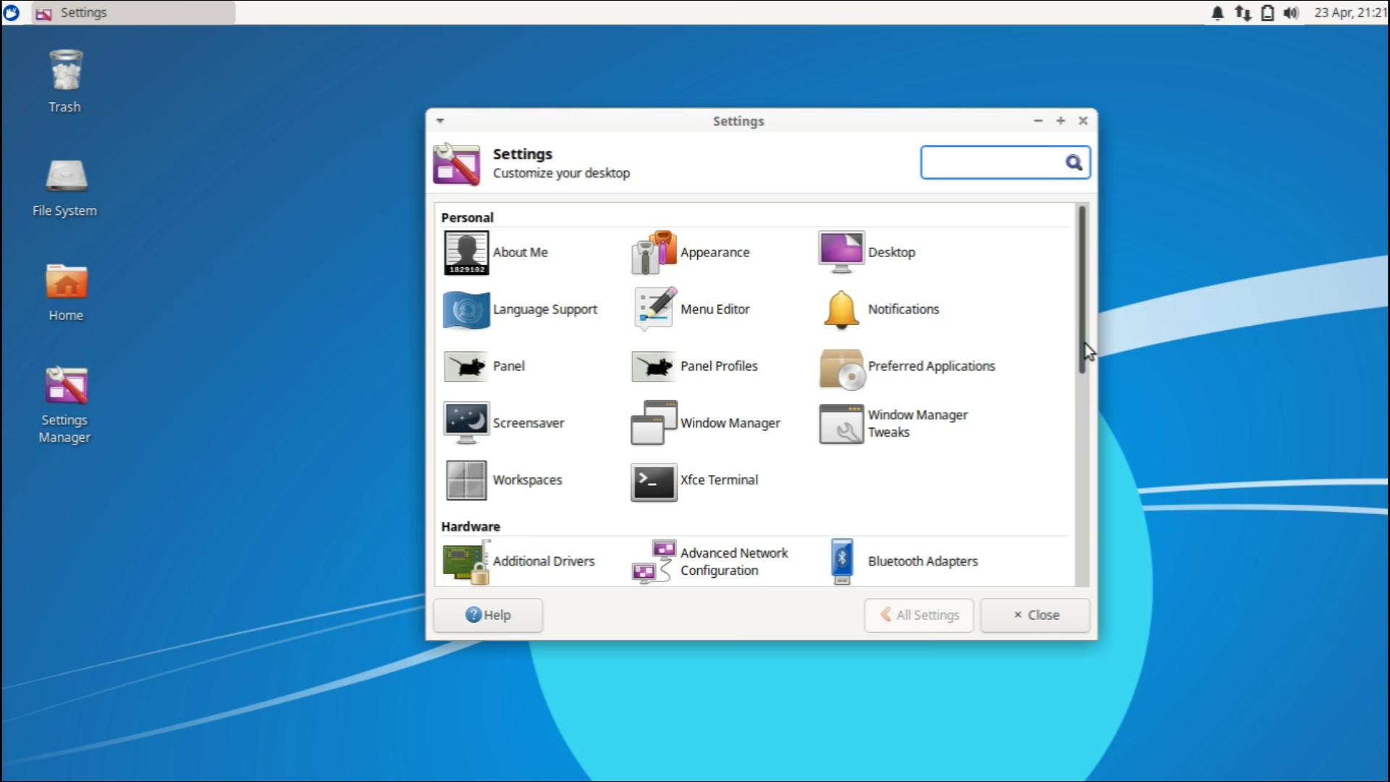
{"action": "scroll", "coordinate": [1085, 343], "scroll_direction": "down", "scroll_amount": 1}
{"action": "left_click", "coordinate": [706, 373]}
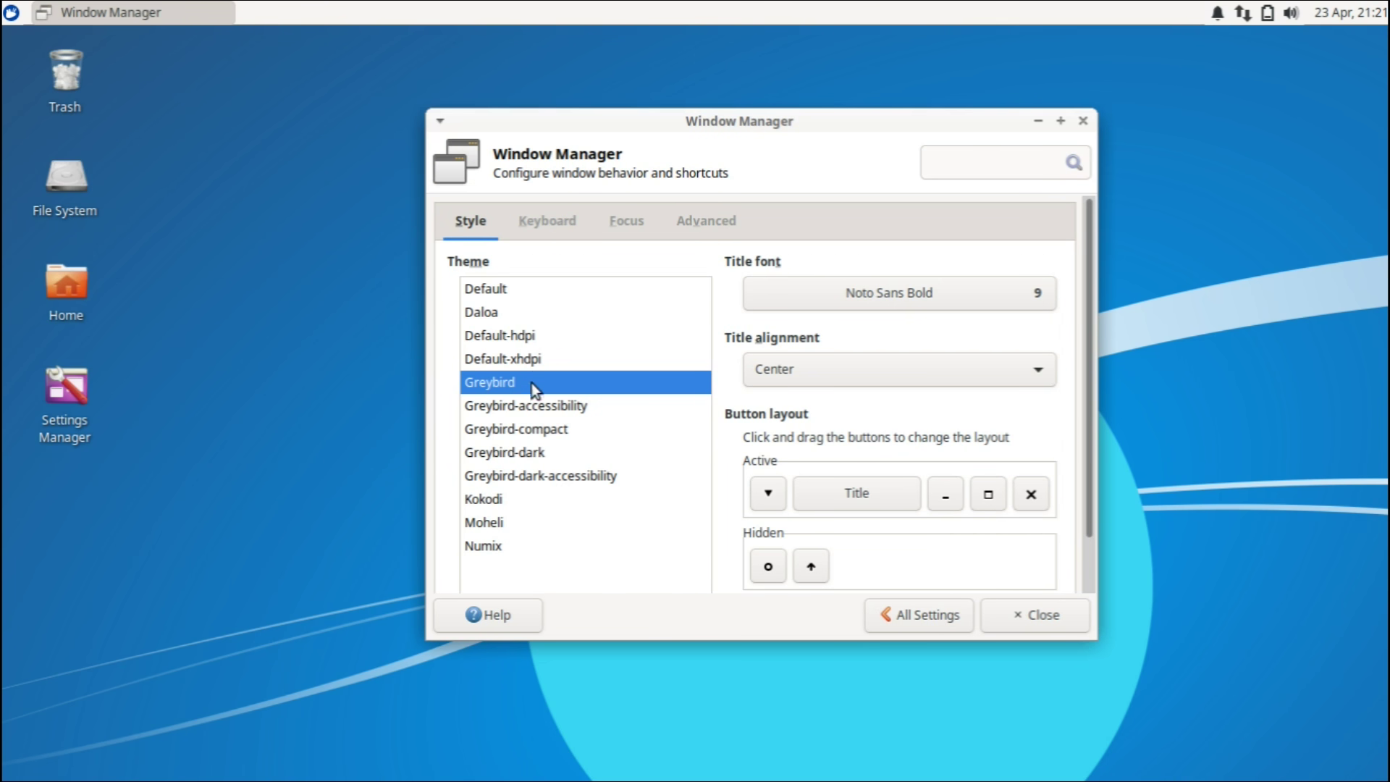
{"action": "left_click", "coordinate": [529, 403]}
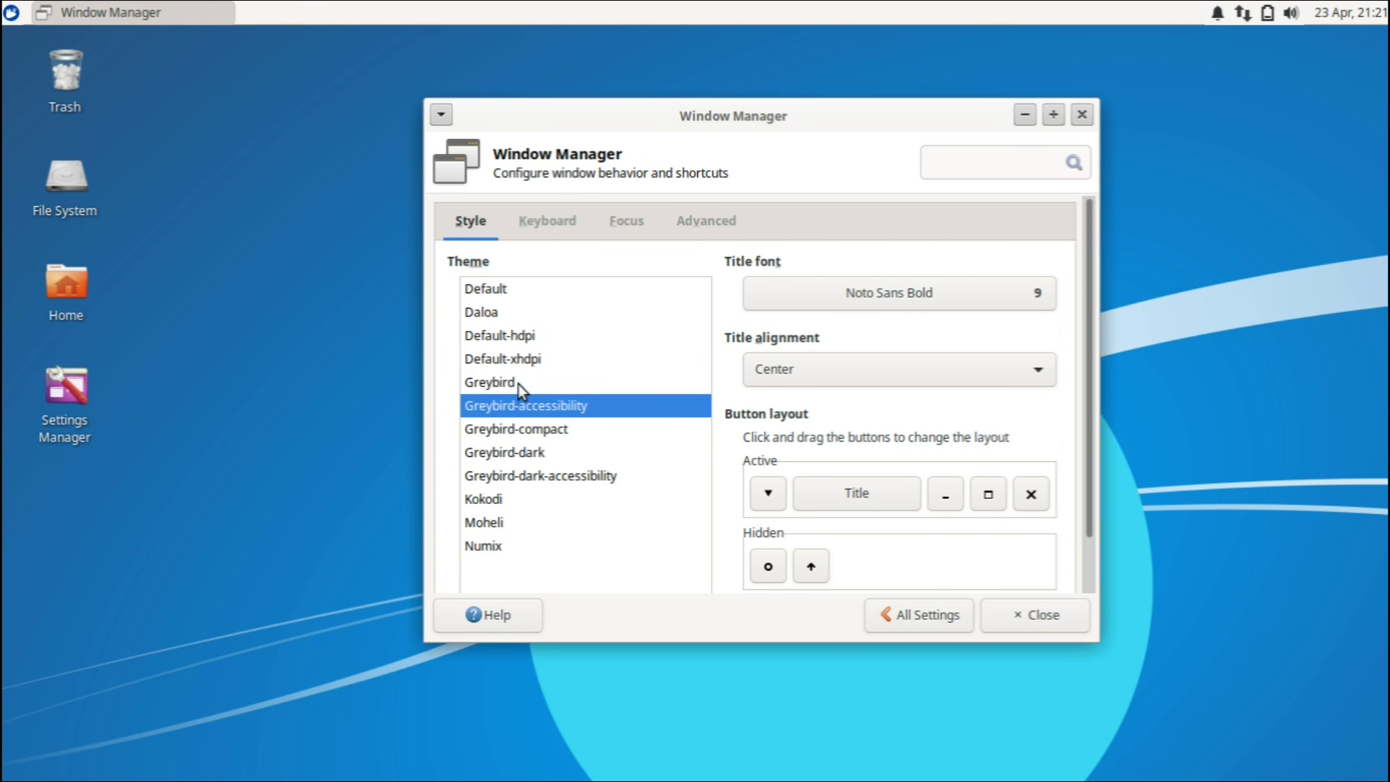
{"action": "left_click", "coordinate": [490, 312]}
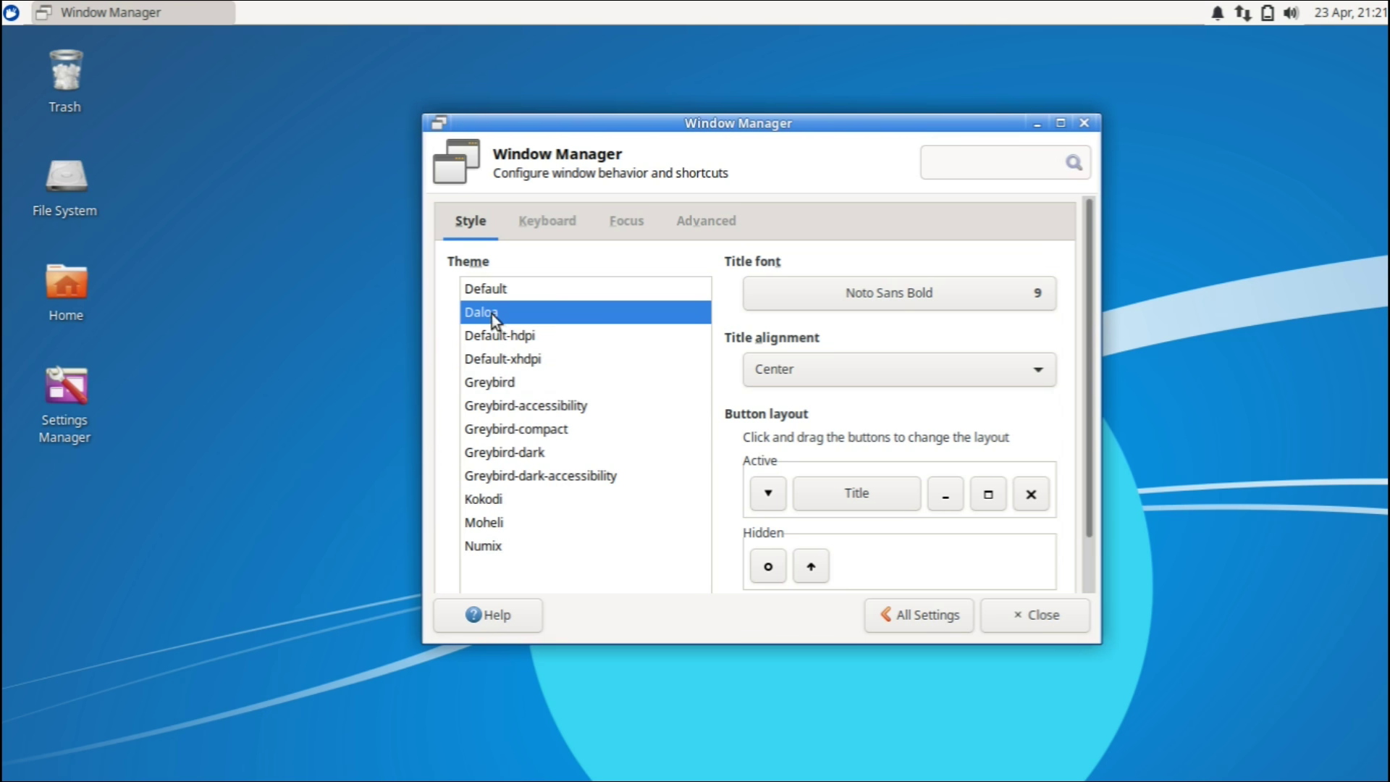
{"action": "left_click", "coordinate": [499, 288]}
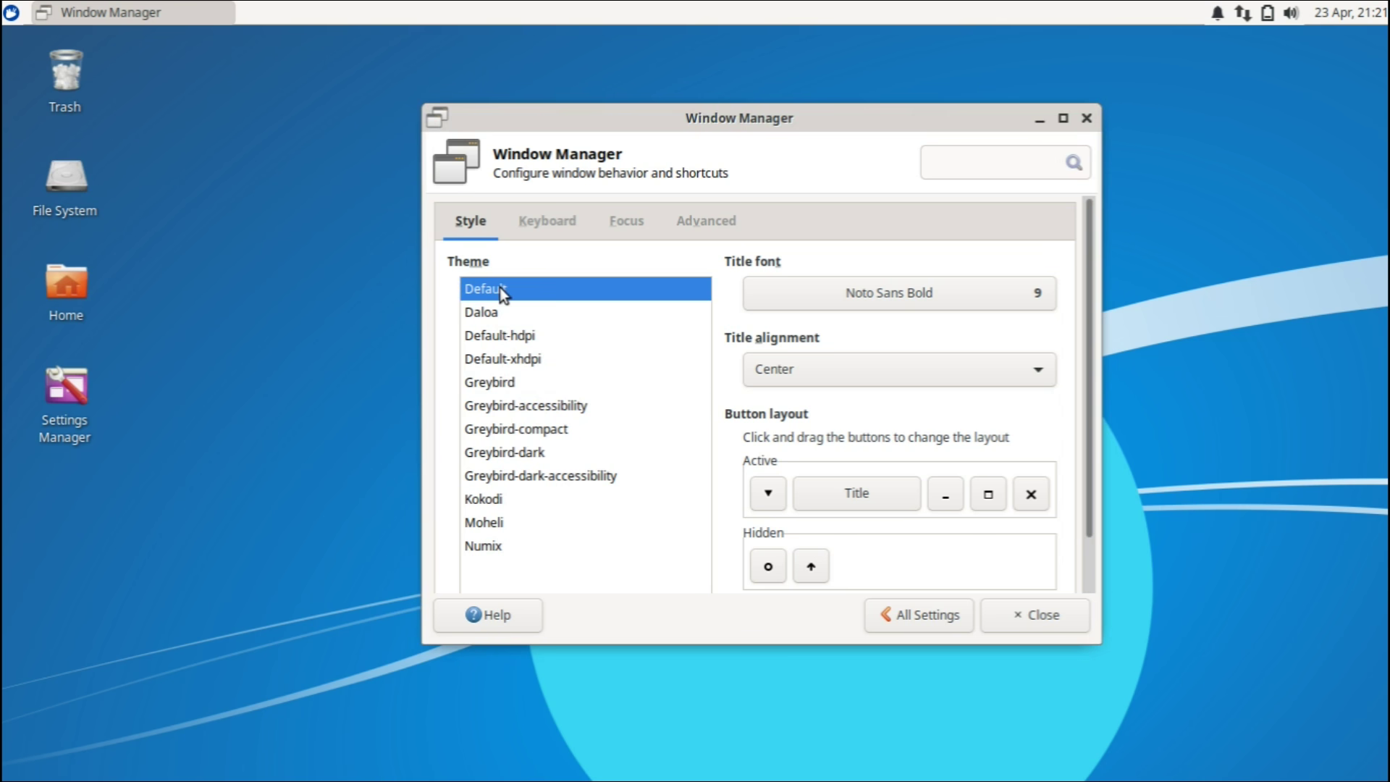
{"action": "left_click", "coordinate": [524, 527]}
{"action": "left_click", "coordinate": [499, 545]}
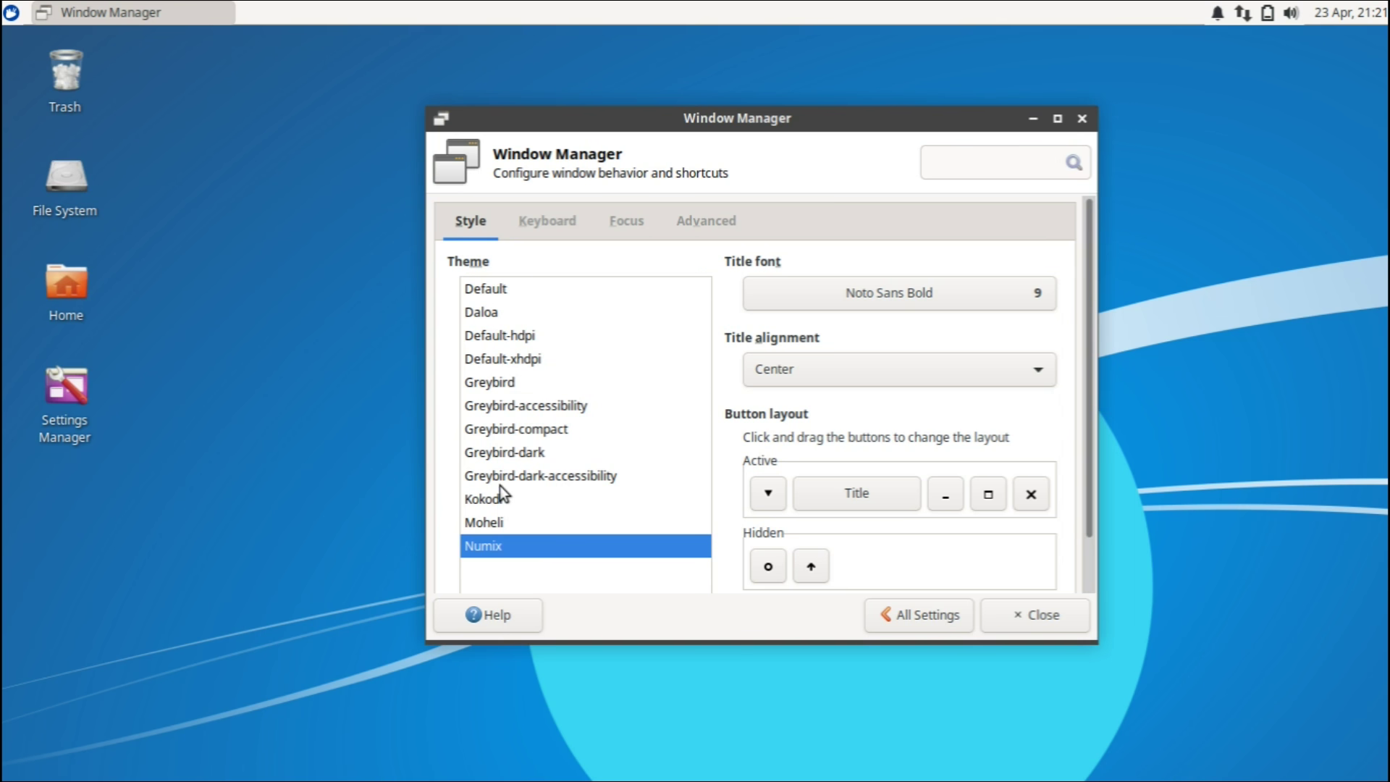
{"action": "left_click", "coordinate": [499, 485]}
{"action": "left_click", "coordinate": [511, 498]}
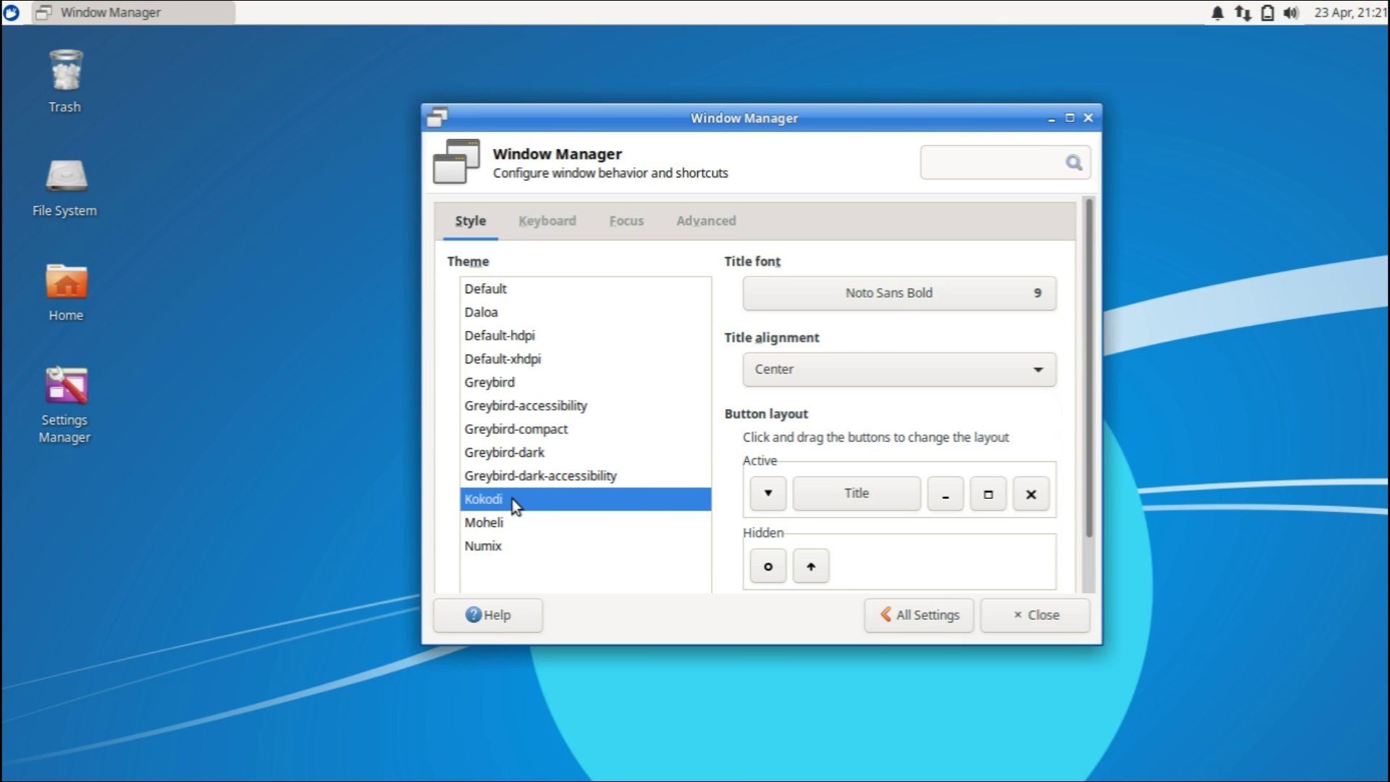
{"action": "left_click", "coordinate": [511, 545]}
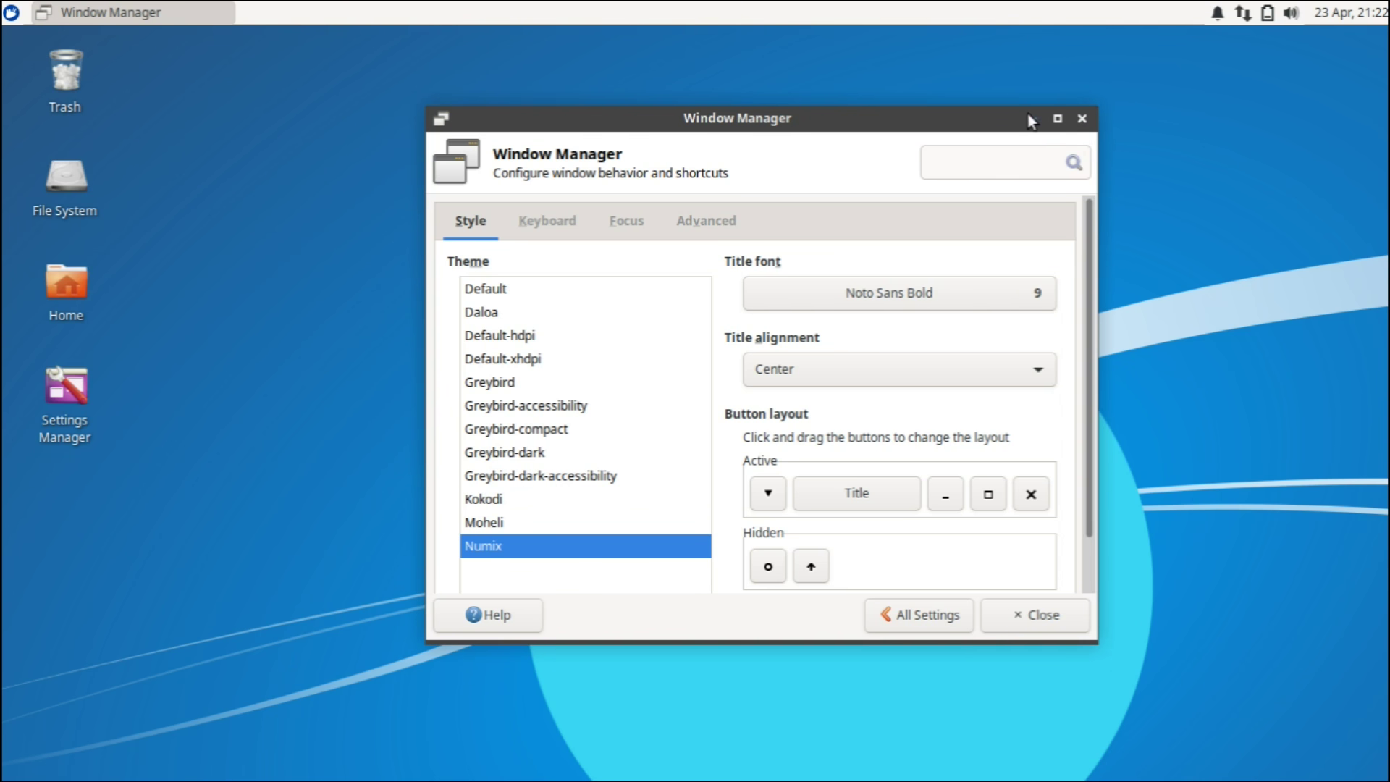
- View the Keyboard, Focus and Advanced tabs, then go back to the settings overview
{"action": "left_click", "coordinate": [572, 220]}
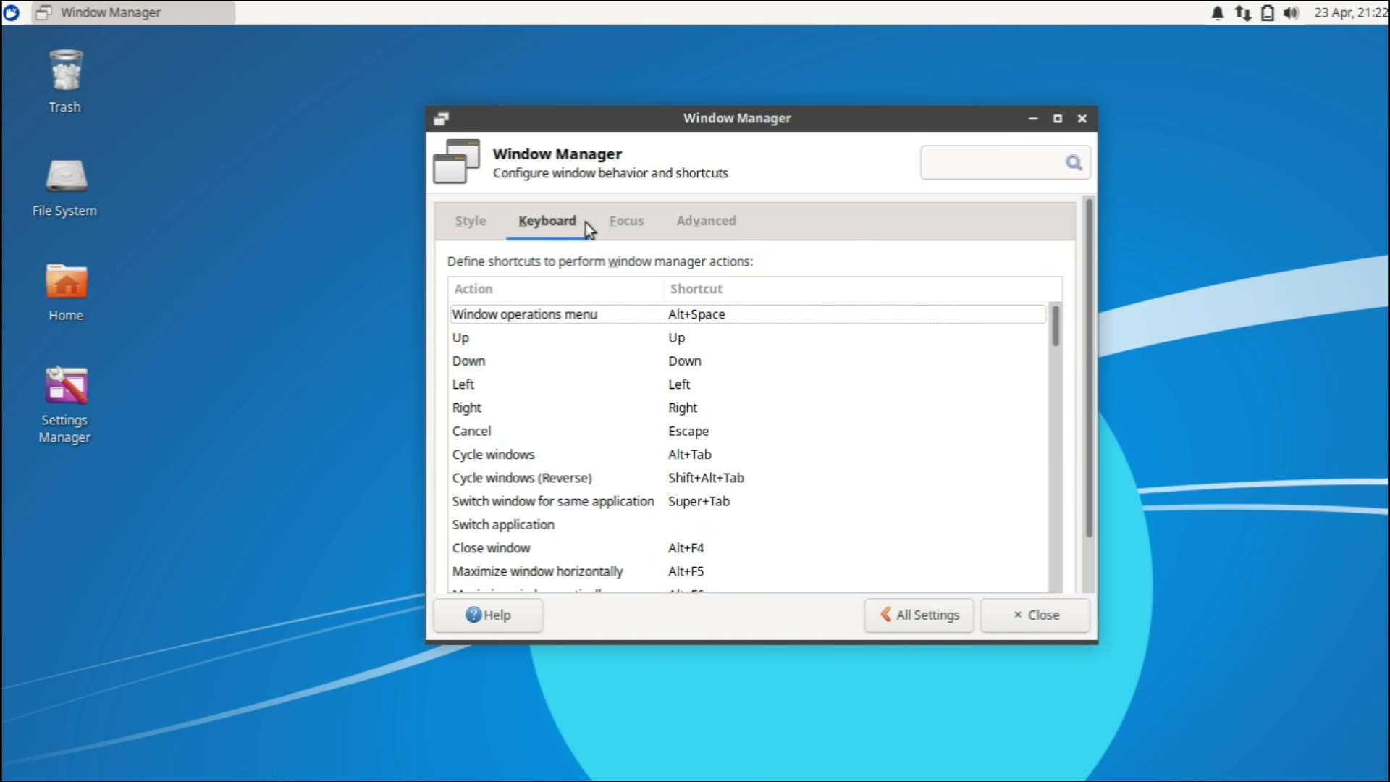
{"action": "left_click", "coordinate": [627, 223]}
{"action": "left_click", "coordinate": [706, 230]}
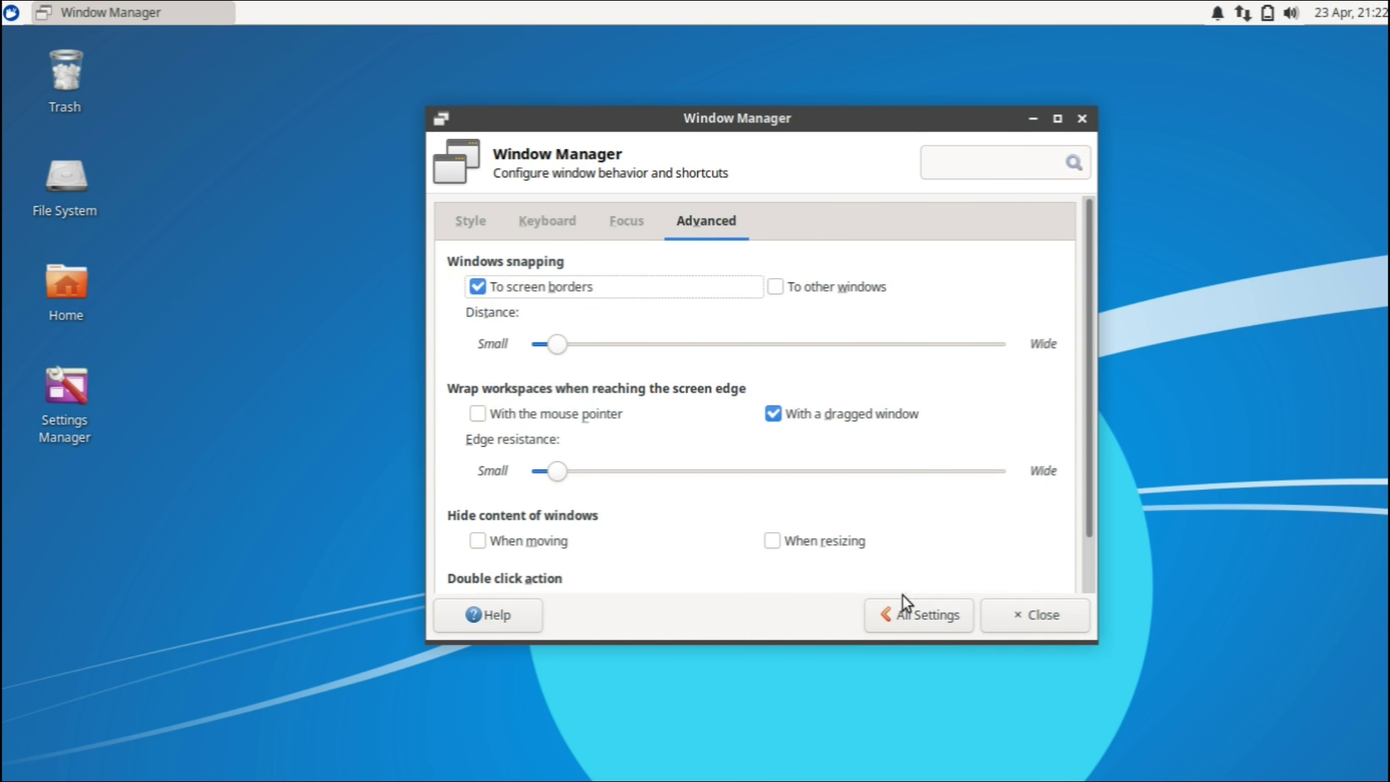
{"action": "left_click", "coordinate": [911, 616]}
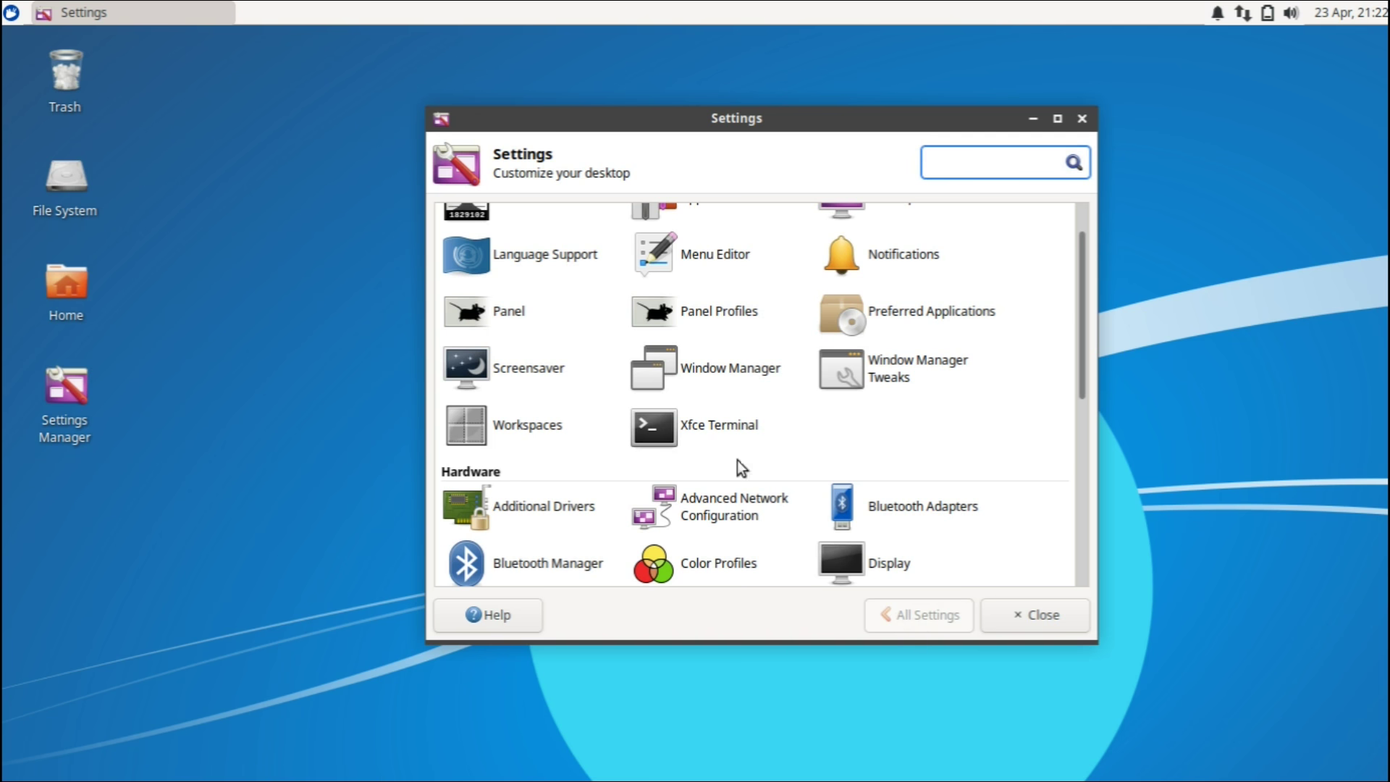
- Open and close the home folder in the file manager, then minimize the Settings window
{"action": "double_click", "coordinate": [66, 282]}
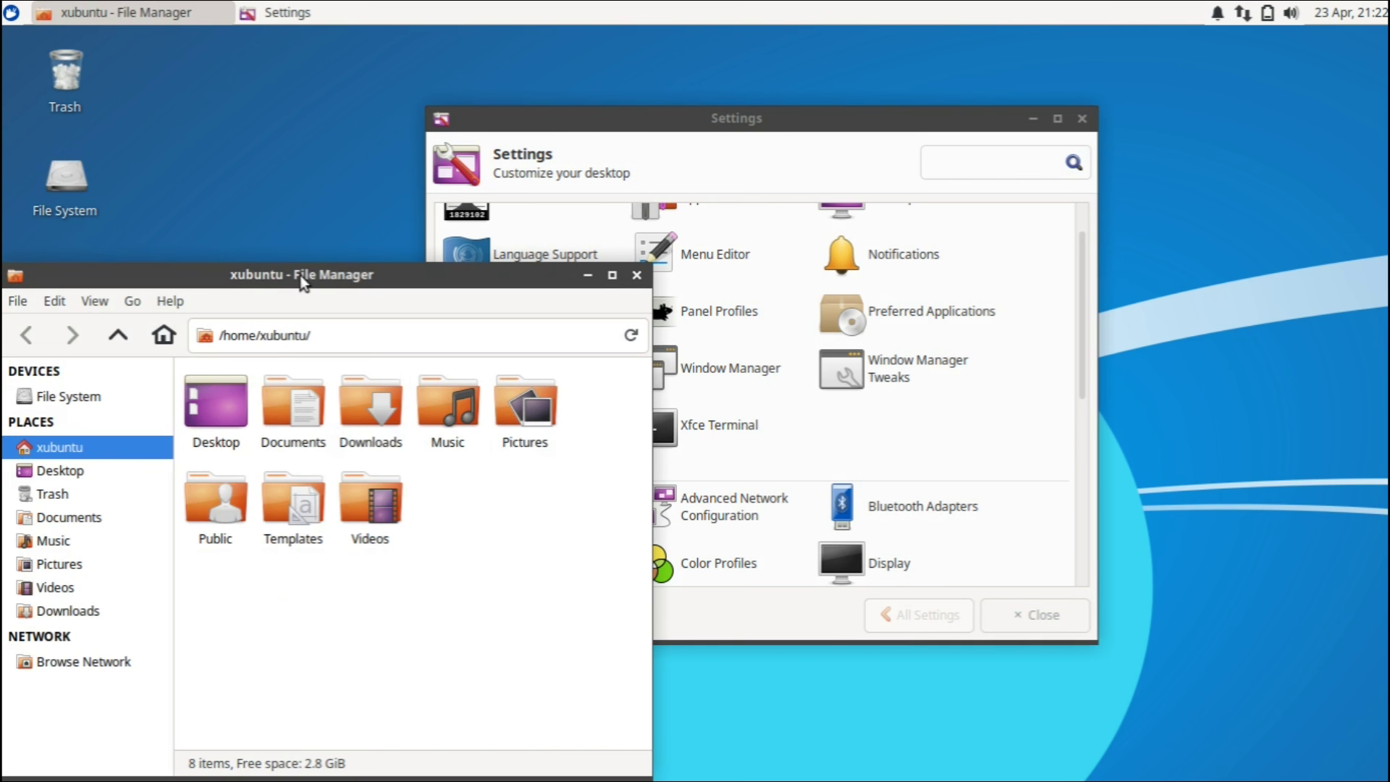
{"action": "left_click_drag", "start_coordinate": [307, 275], "coordinate": [554, 177]}
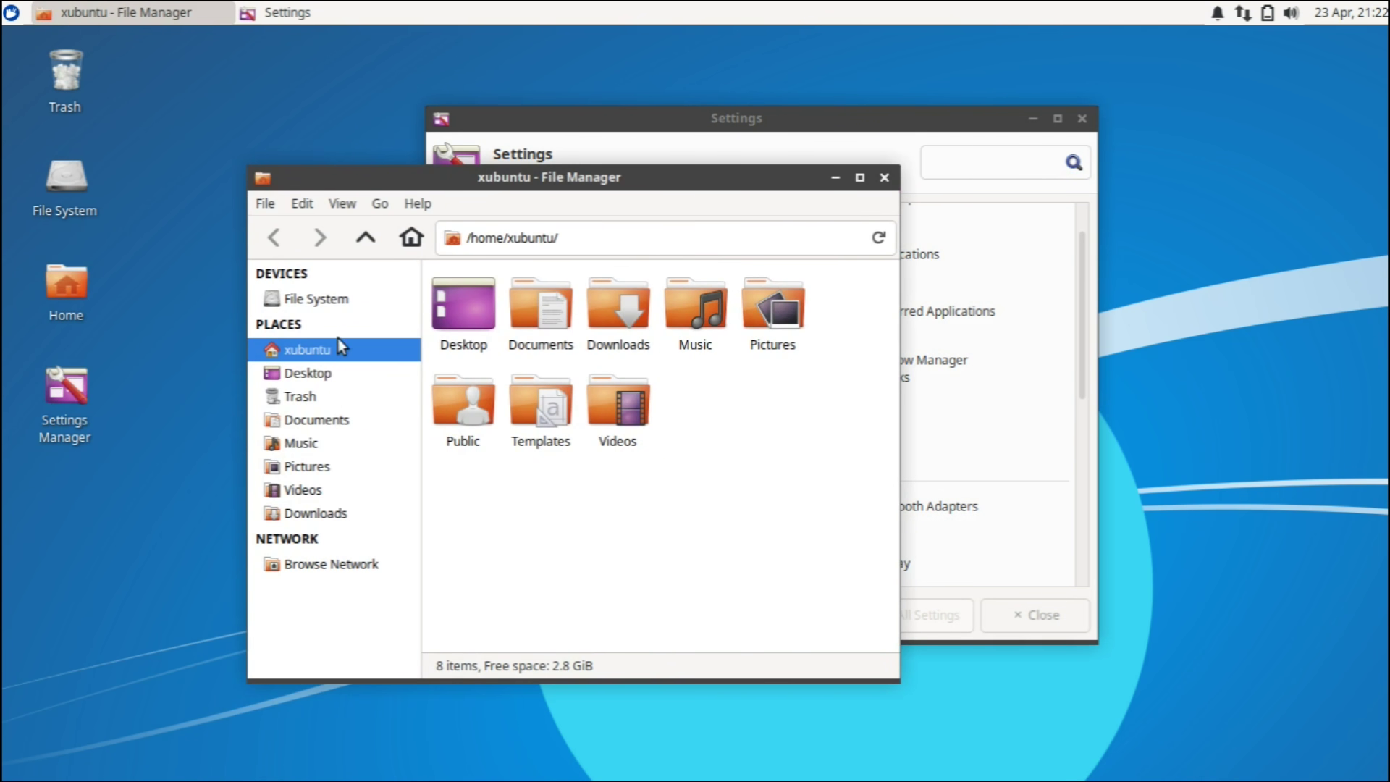
{"action": "left_click", "coordinate": [880, 187]}
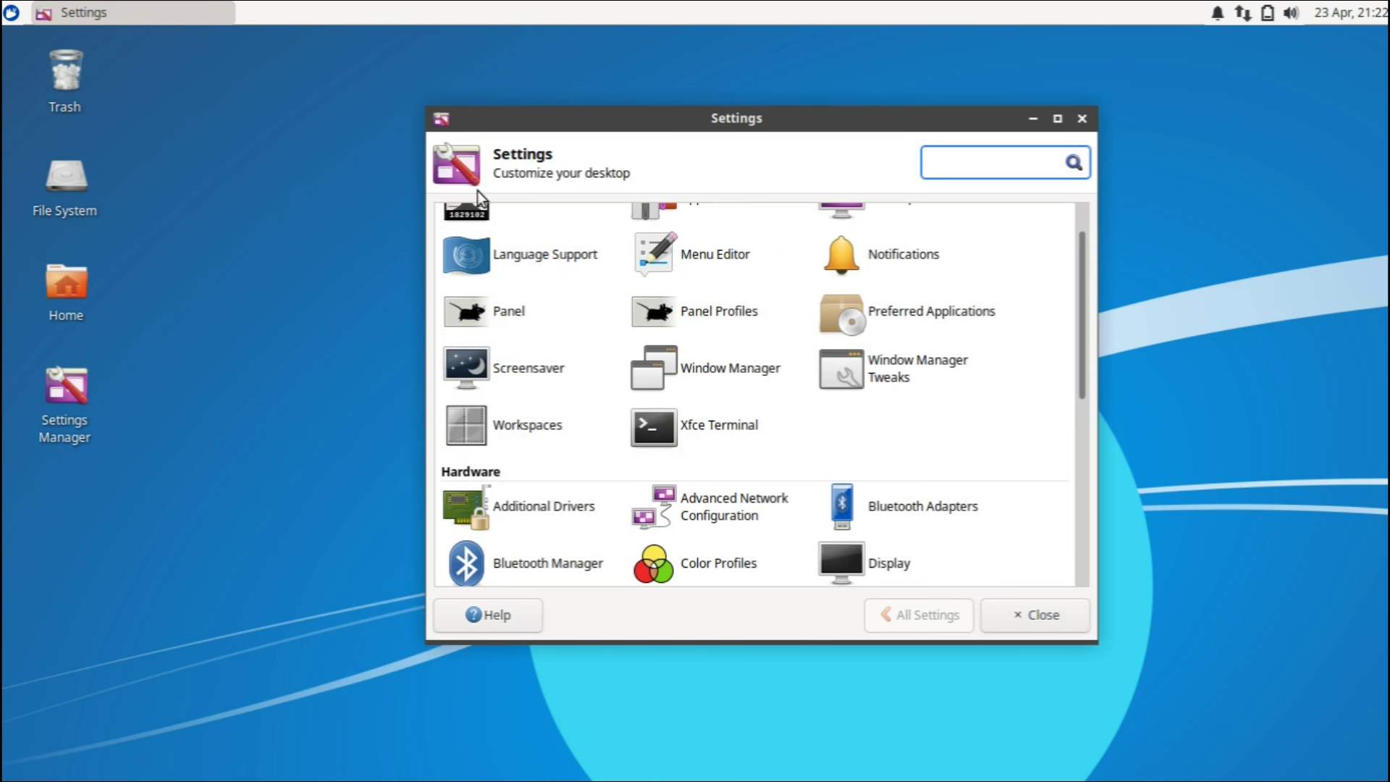
{"action": "left_click", "coordinate": [241, 201]}
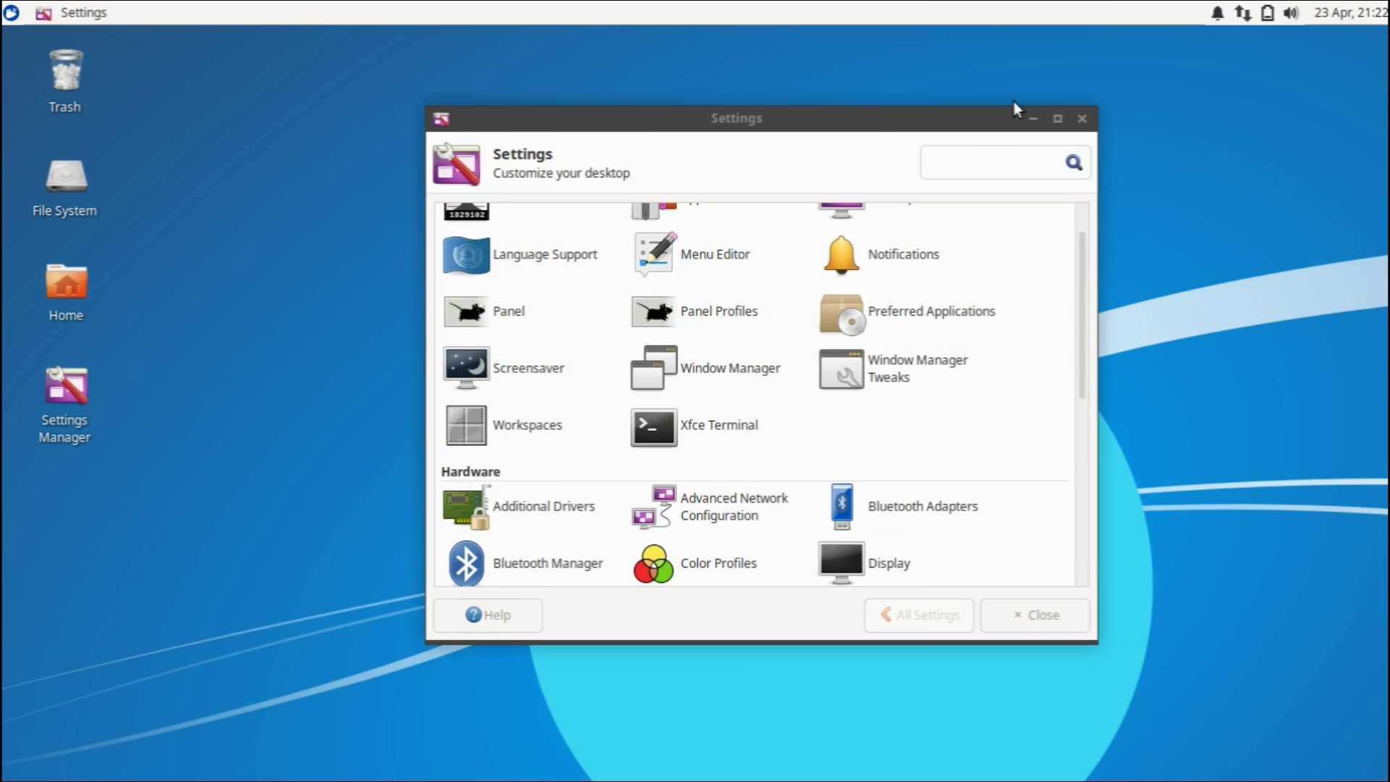
{"action": "left_click", "coordinate": [1033, 118]}
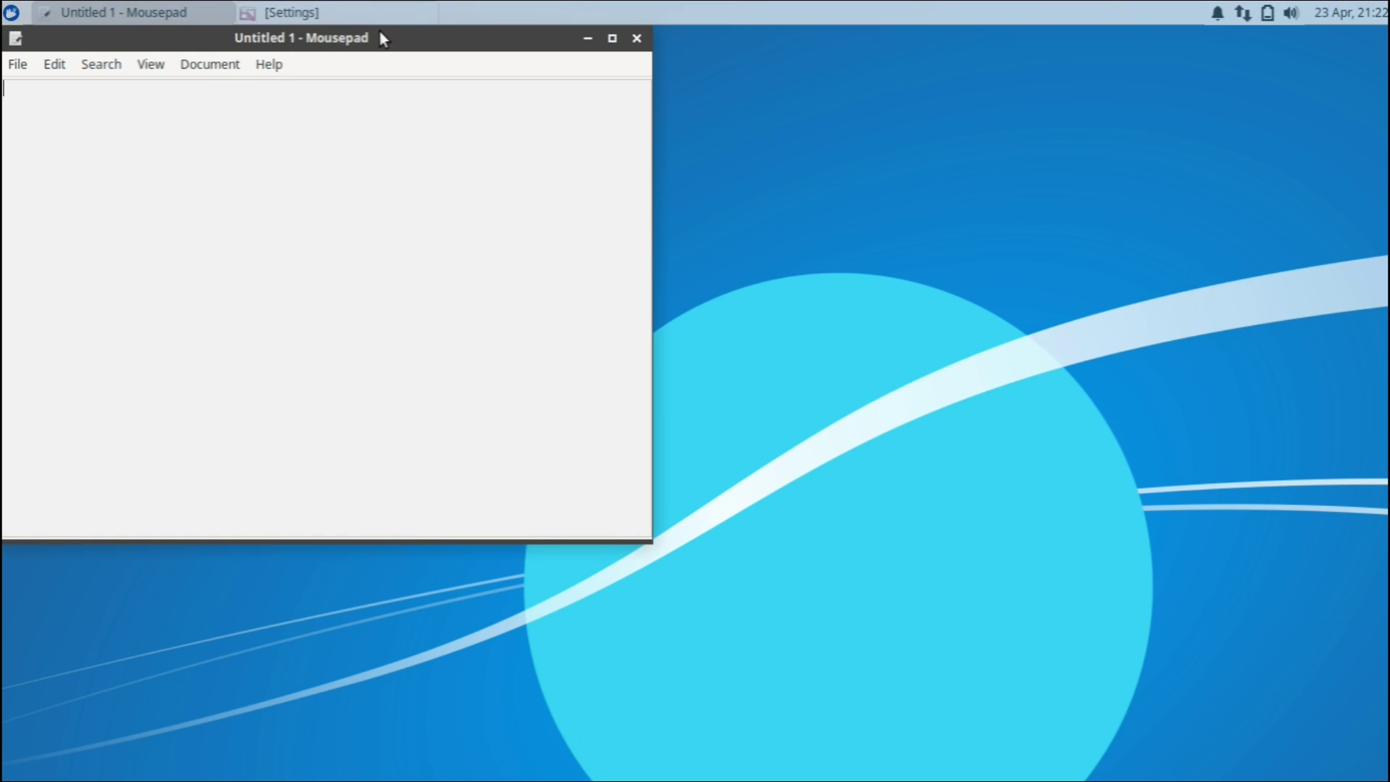
- Close the empty Mousepad window, then open and close the Application Finder with Alt+F3
{"action": "left_click_drag", "start_coordinate": [377, 36], "coordinate": [612, 116]}
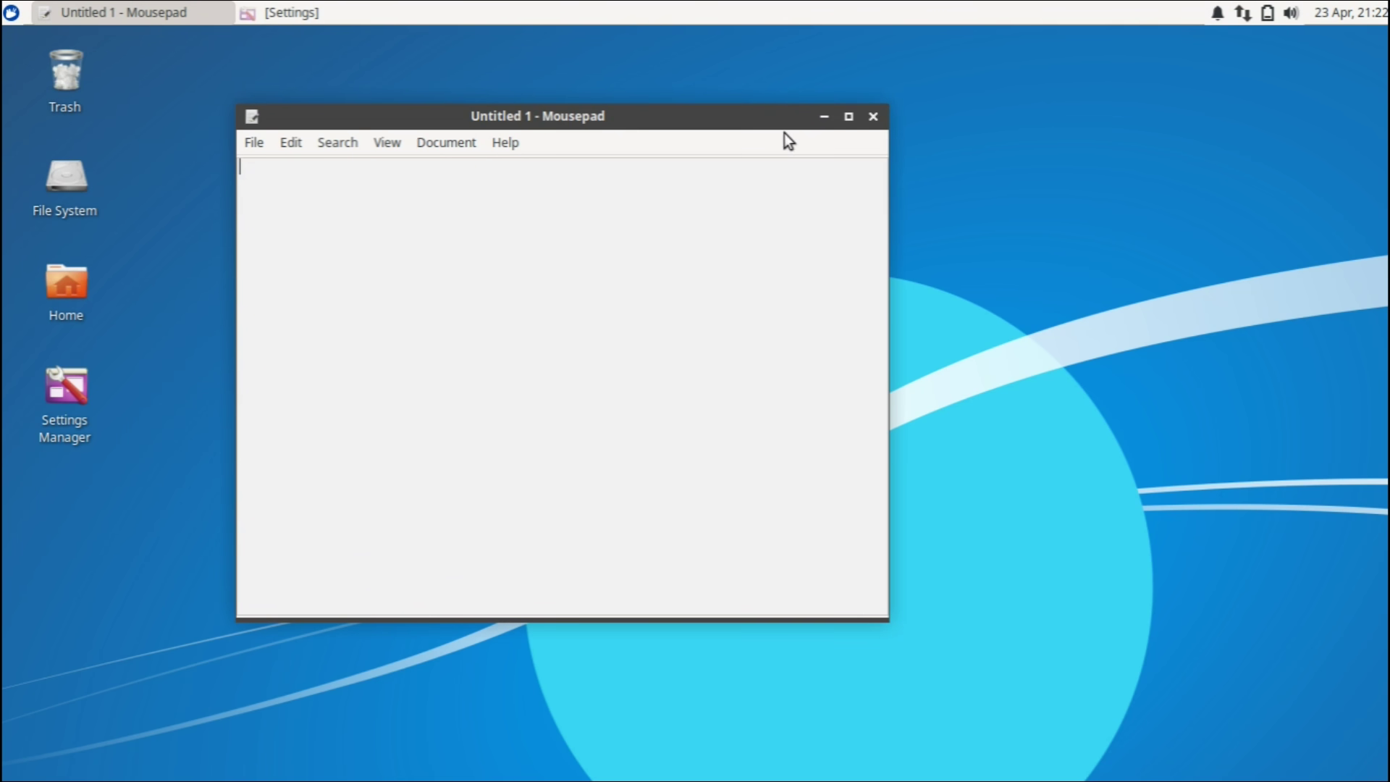
{"action": "left_click", "coordinate": [872, 117]}
{"action": "key", "text": "alt+F3"}
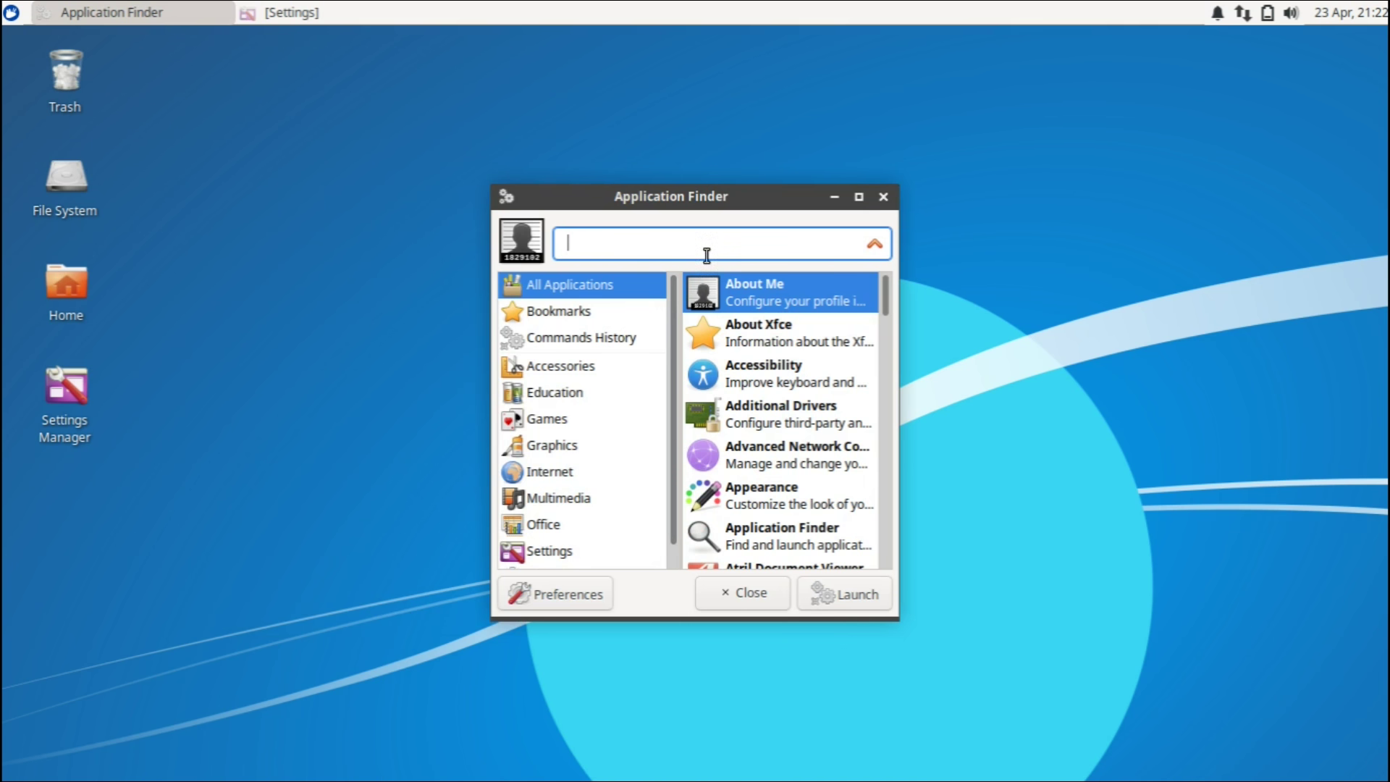
{"action": "left_click", "coordinate": [886, 200]}
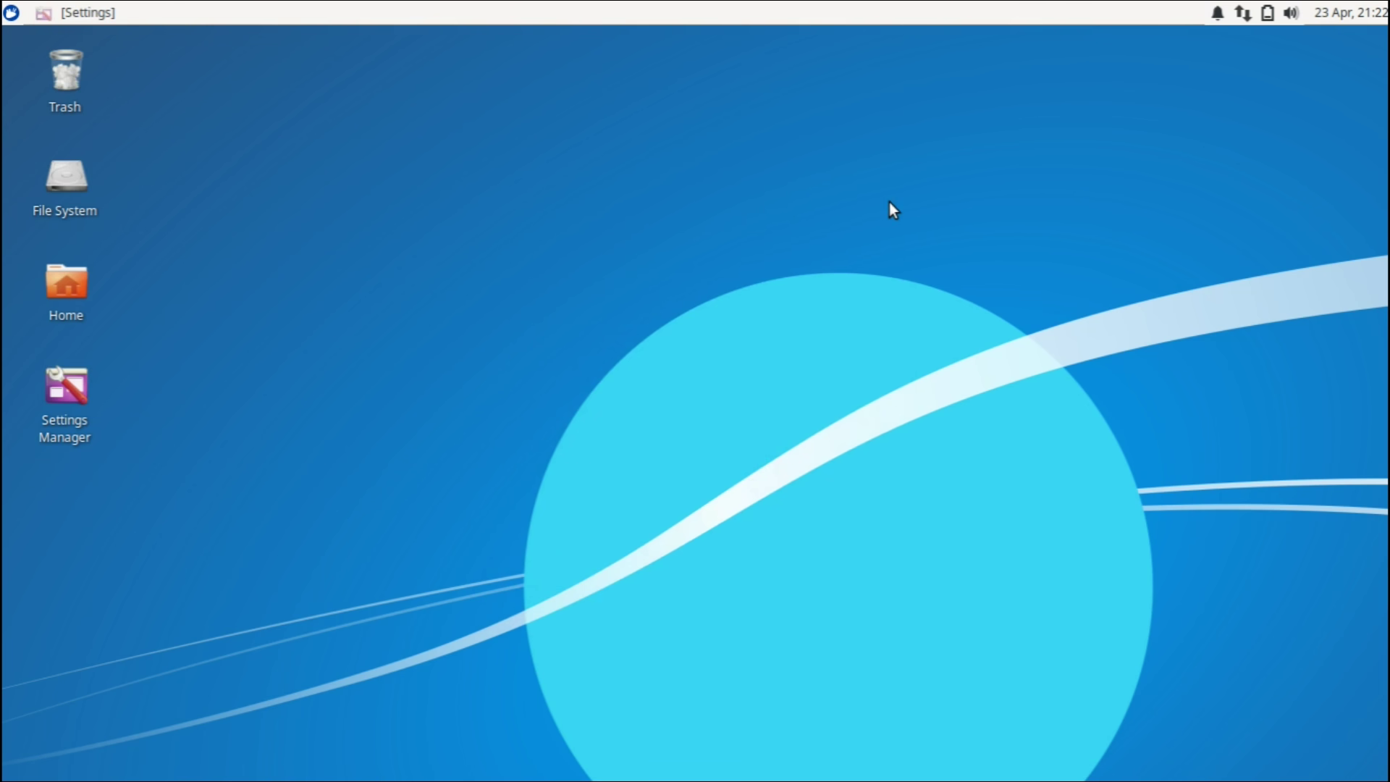
- Open the home folder with Super+E, then close both Firefox and the file manager
{"action": "key", "text": "super+e"}
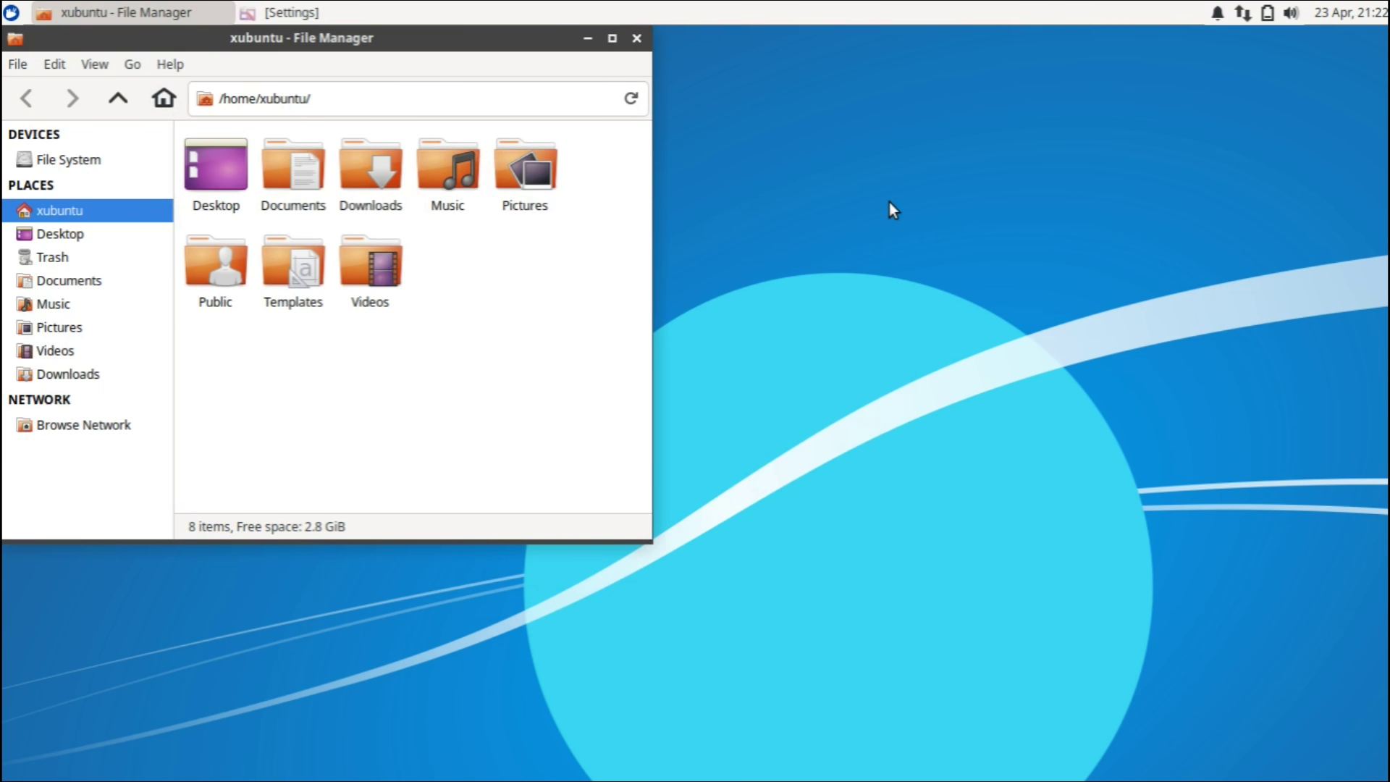
{"action": "type", "text": "dd"}
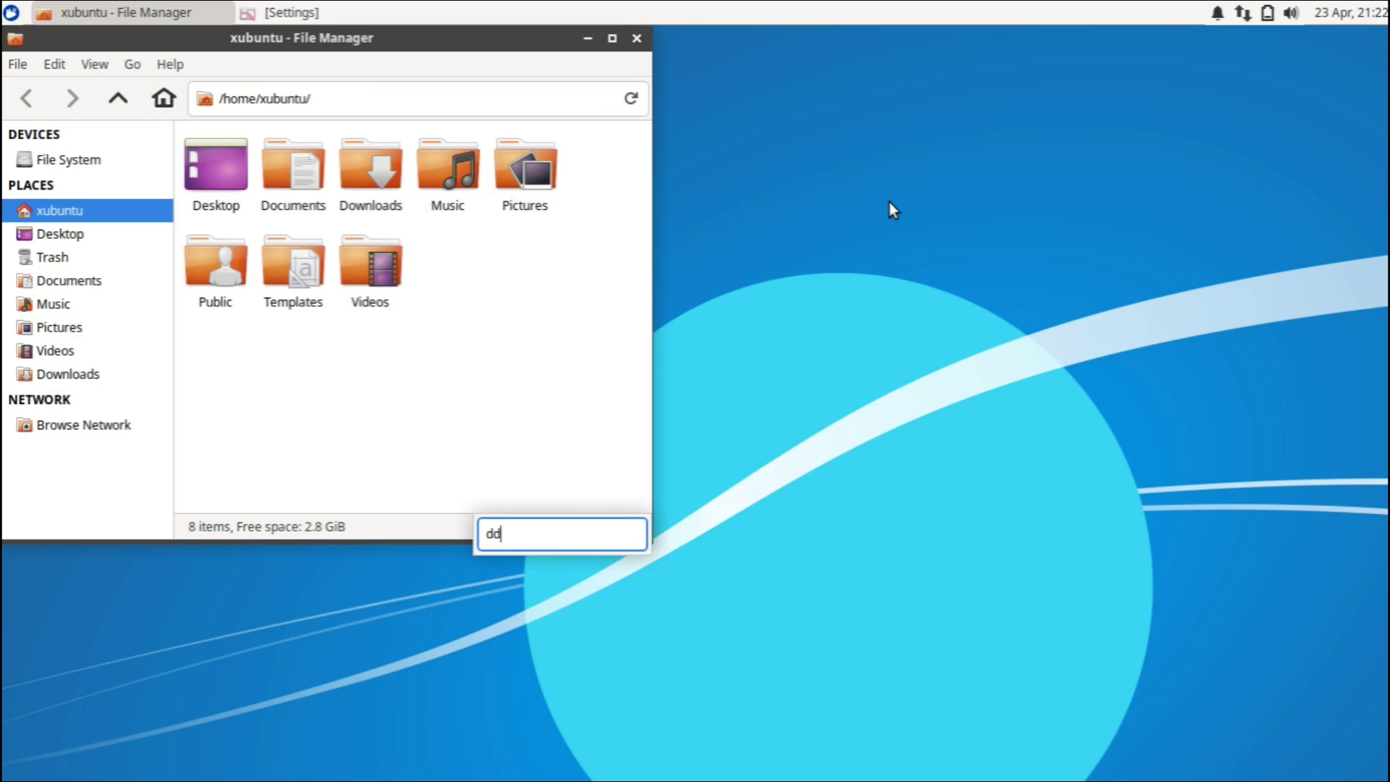
{"action": "key", "text": "Escape"}
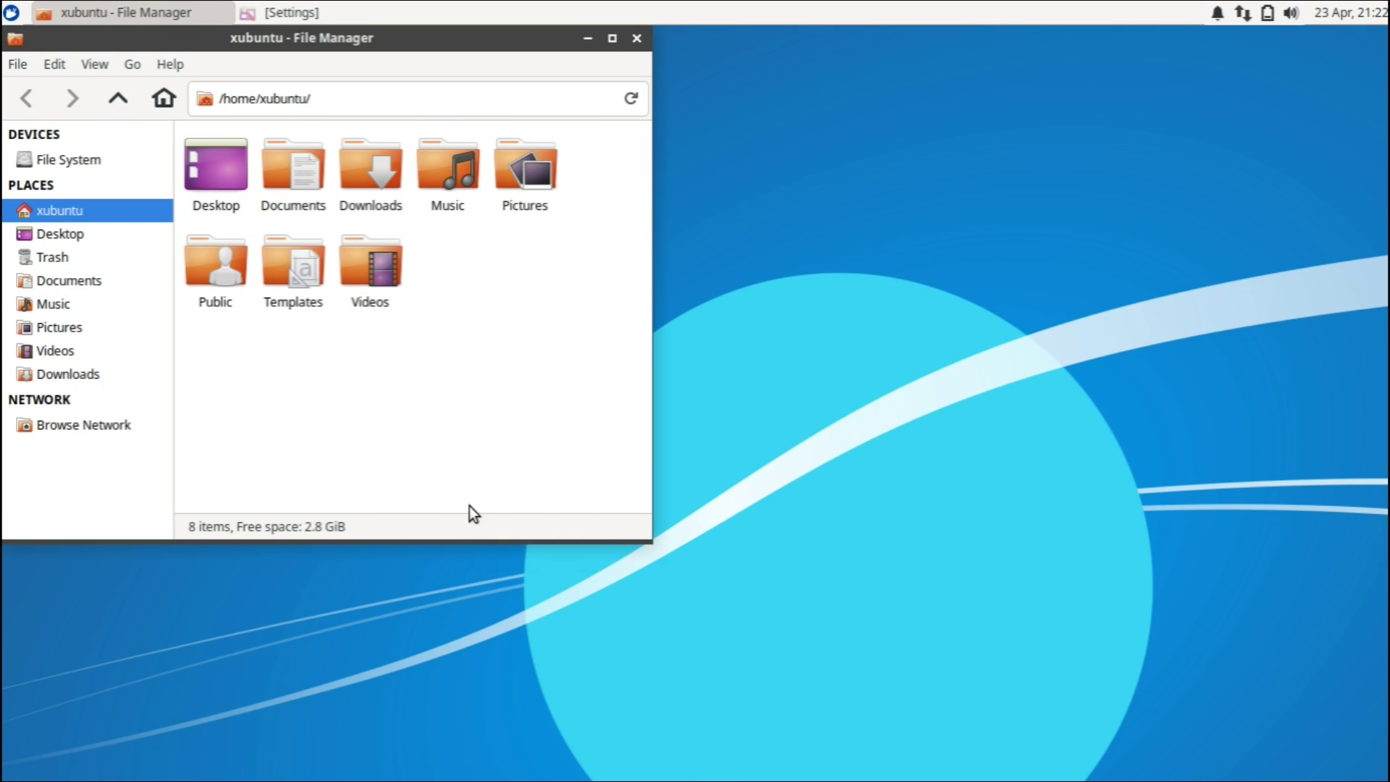
{"action": "type", "text": "d"}
{"action": "left_click", "coordinate": [615, 667]}
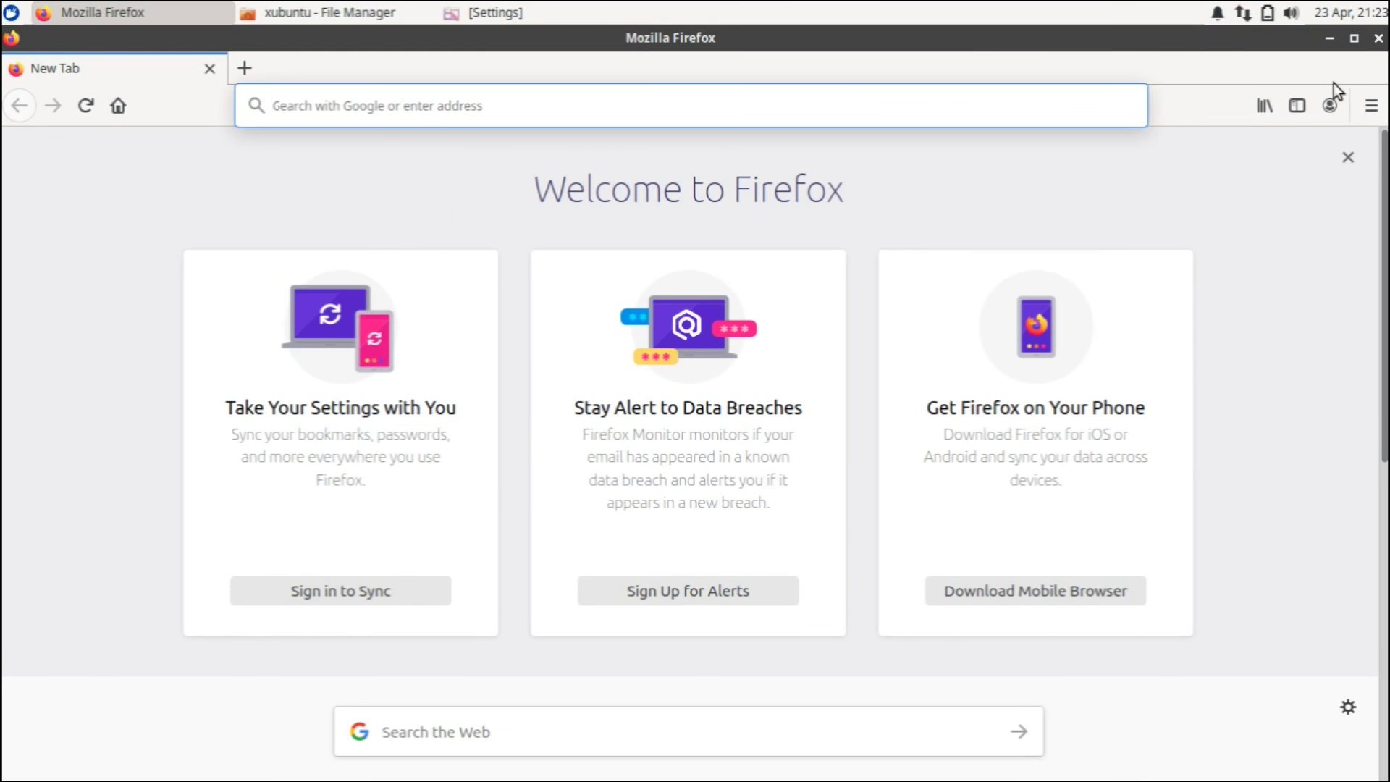
{"action": "left_click", "coordinate": [1378, 37]}
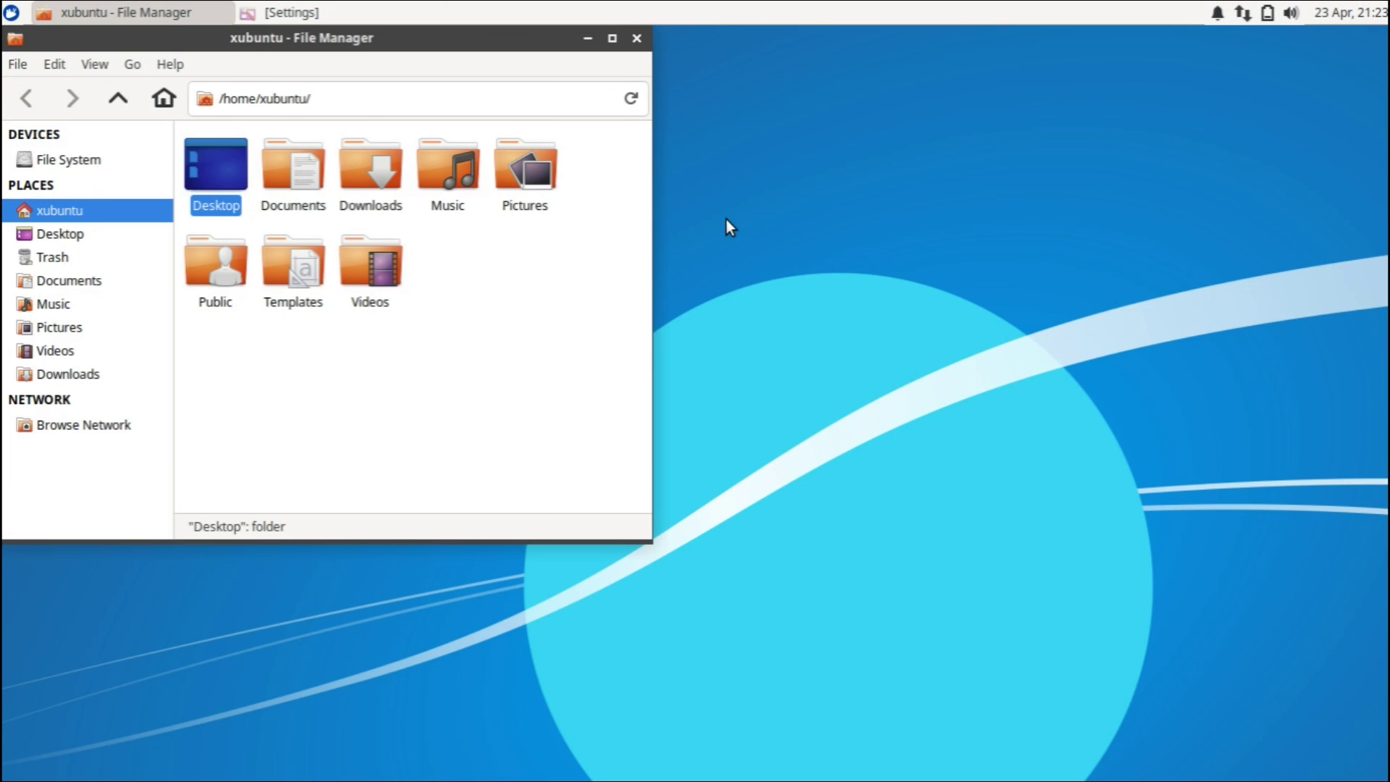
{"action": "left_click_drag", "start_coordinate": [628, 40], "coordinate": [818, 129]}
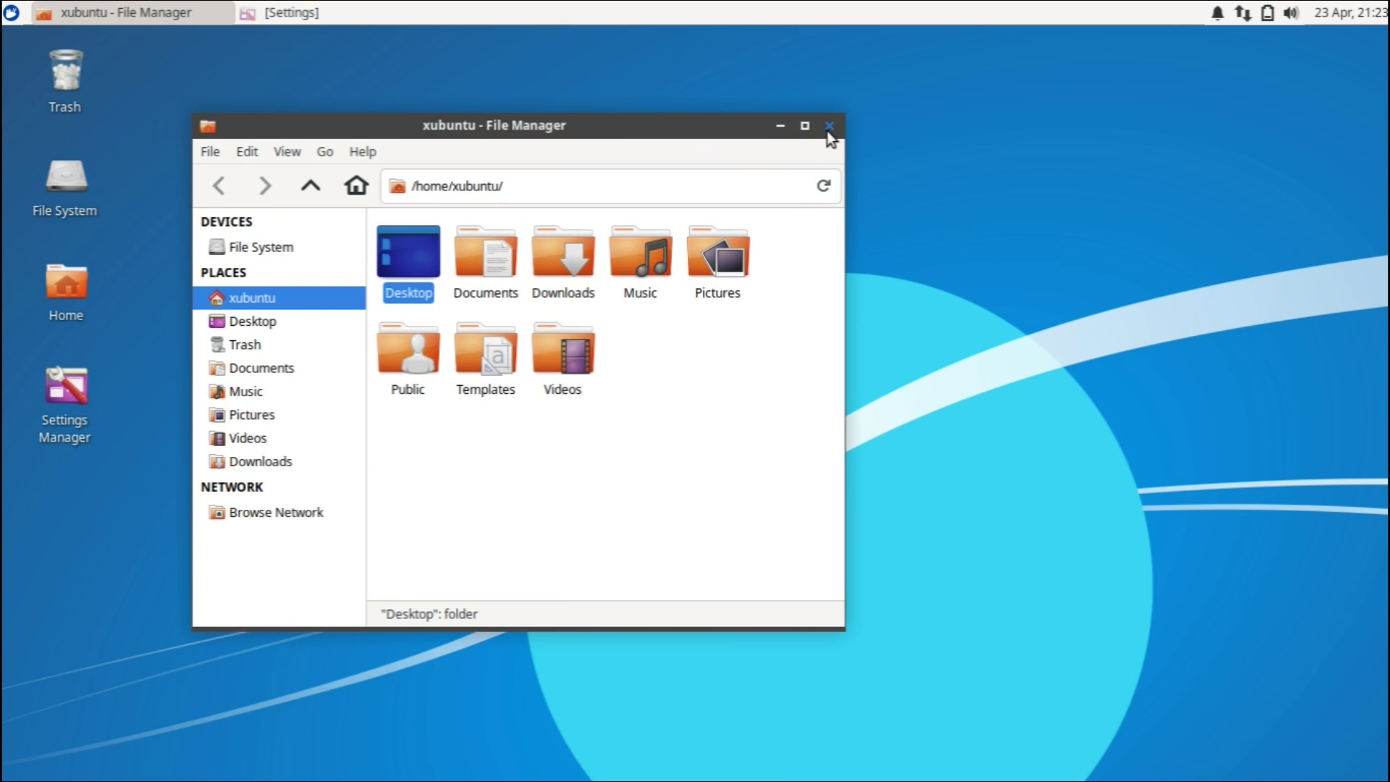
{"action": "left_click", "coordinate": [829, 127]}
- Open a terminal with Ctrl+Alt+T and close it again
{"action": "key", "text": "ctrl+alt+t"}
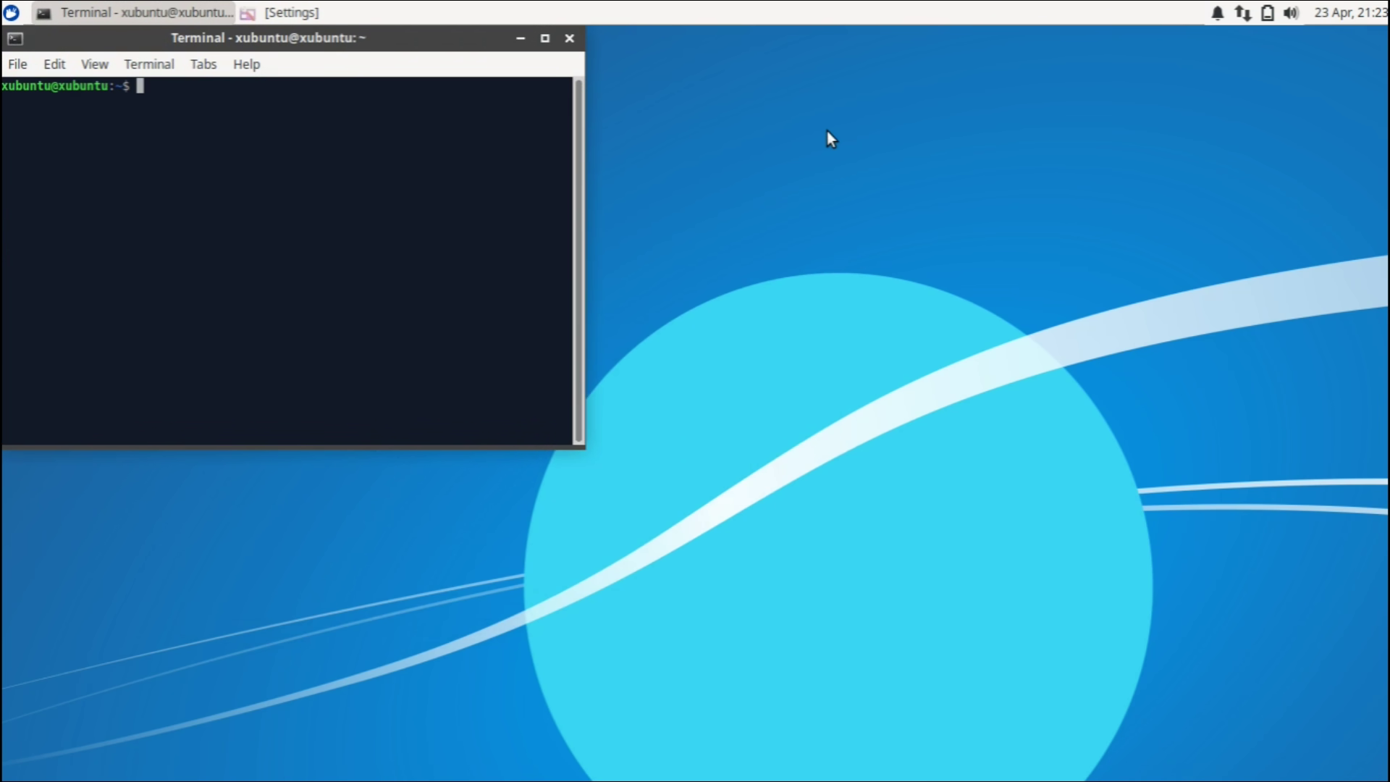
{"action": "left_click_drag", "start_coordinate": [411, 36], "coordinate": [780, 155]}
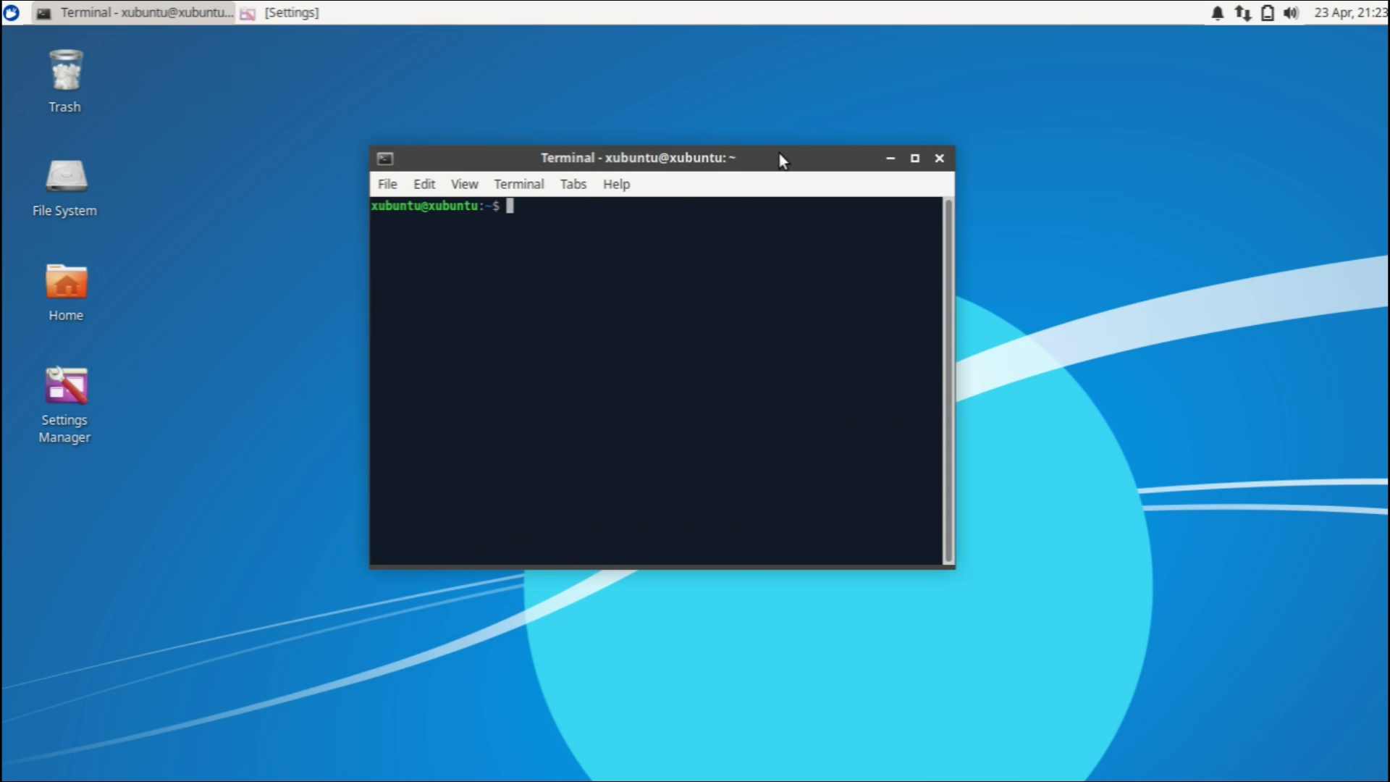
{"action": "left_click", "coordinate": [939, 157]}
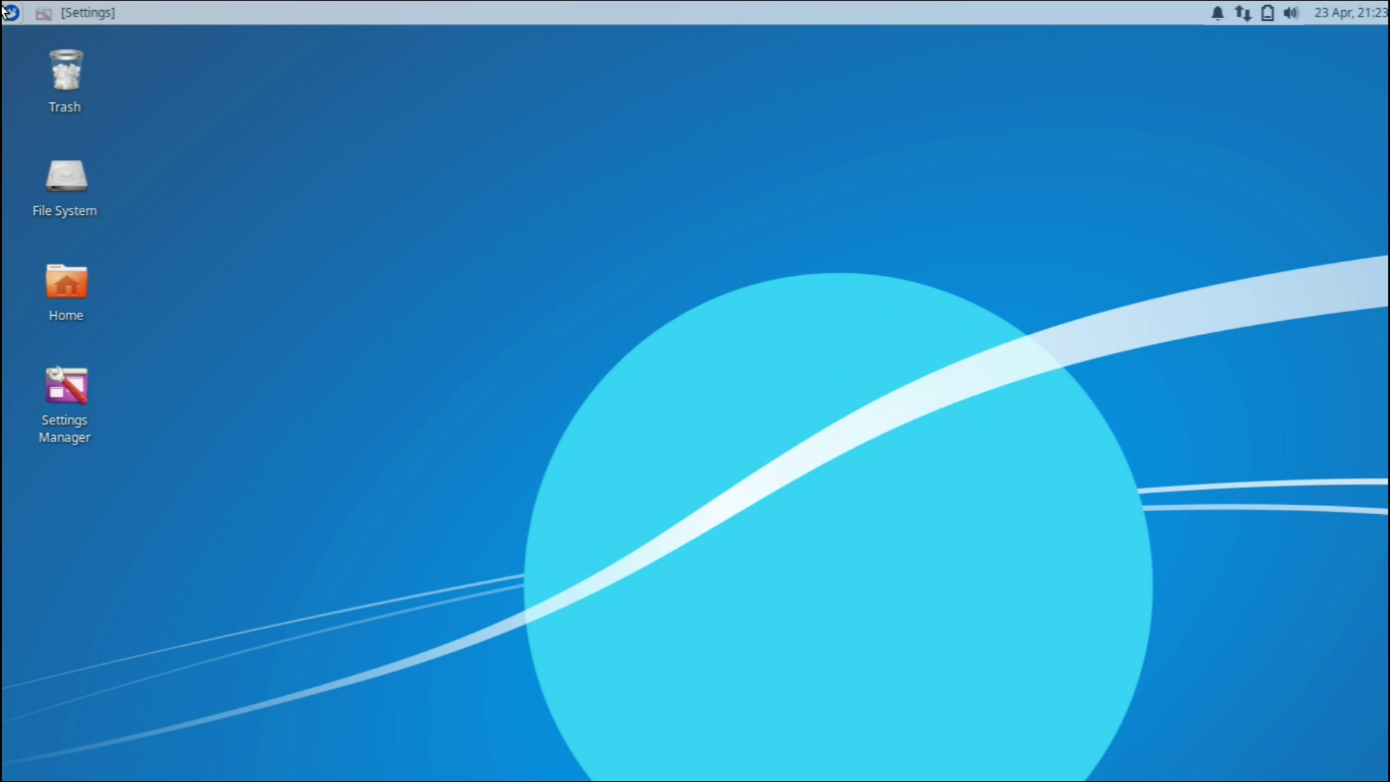
{"action": "left_click", "coordinate": [104, 15]}
{"action": "left_click_drag", "start_coordinate": [602, 131], "coordinate": [484, 133]}
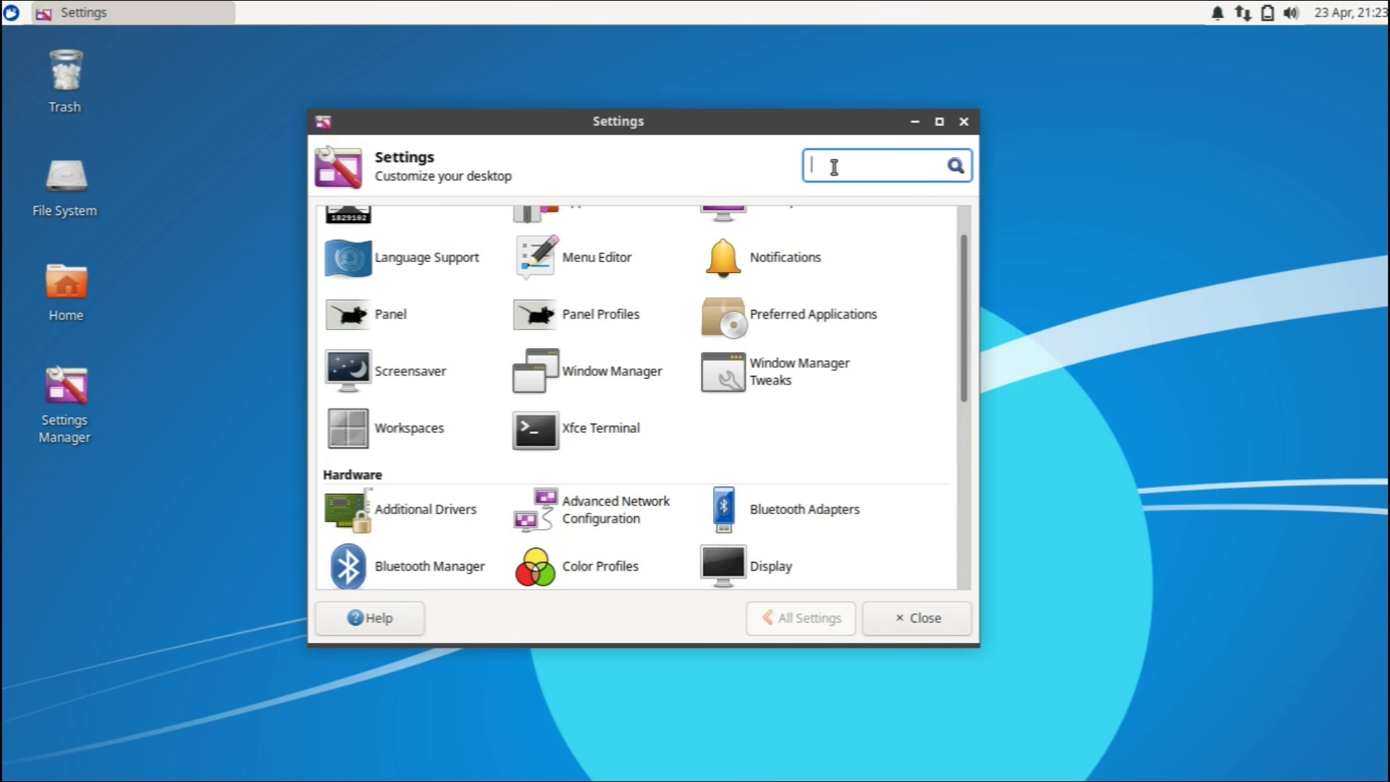
{"action": "type", "text": "shortcut"}
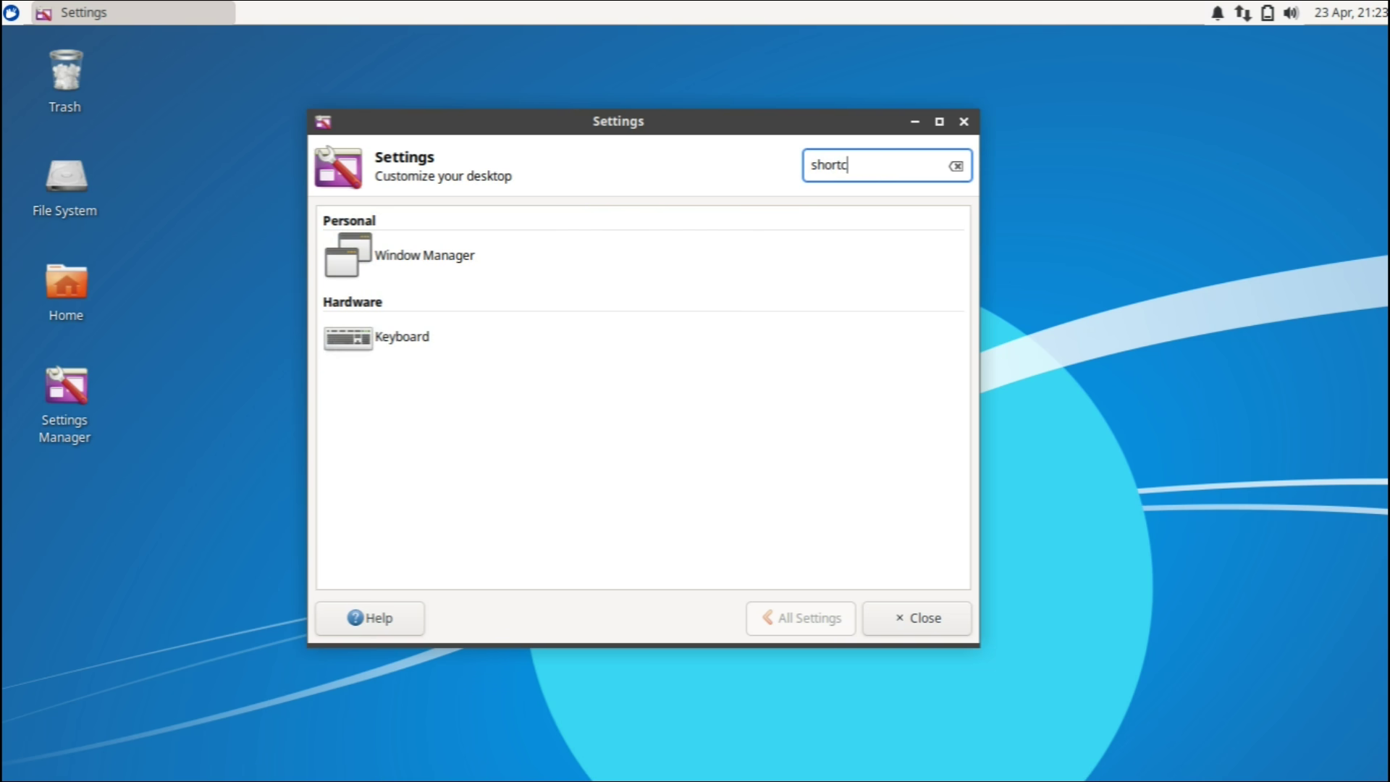
{"action": "left_click", "coordinate": [427, 340]}
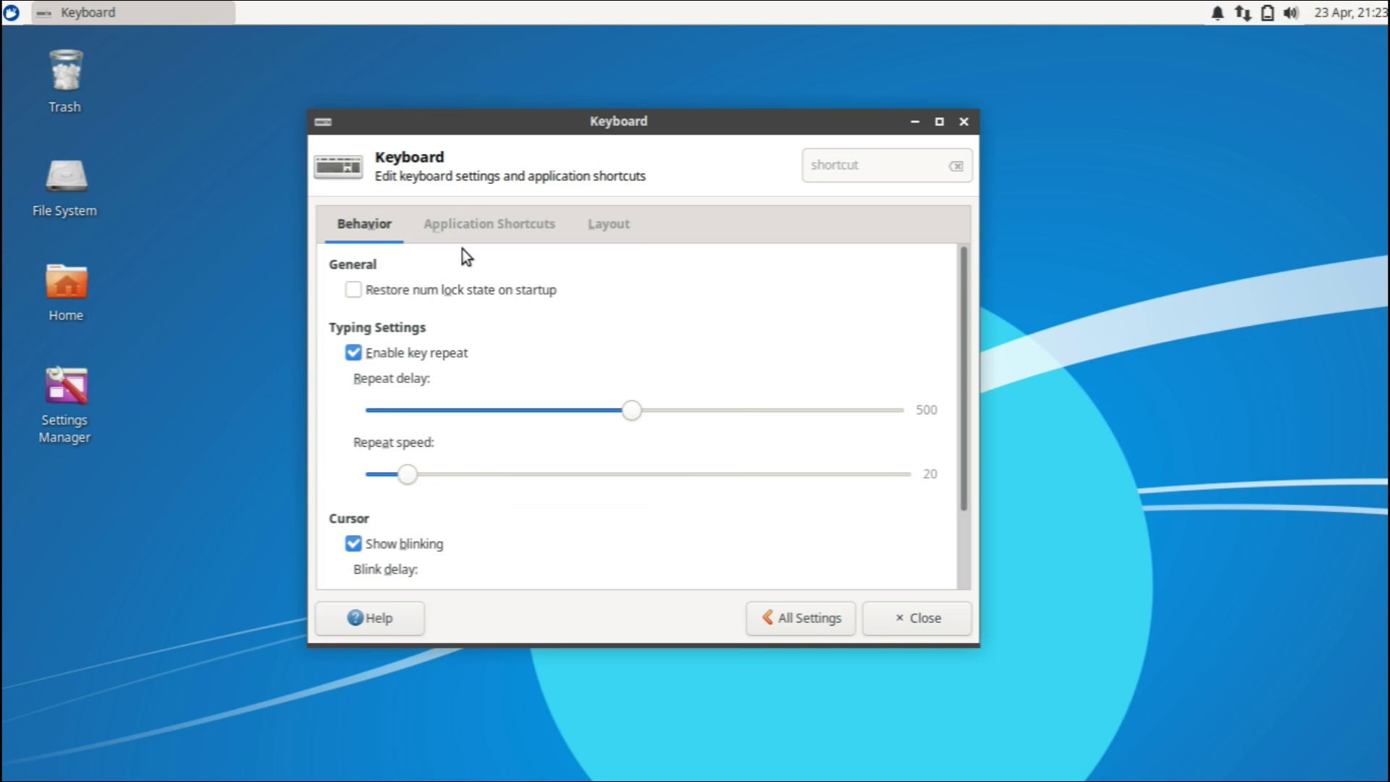
{"action": "left_click_drag", "start_coordinate": [966, 351], "coordinate": [950, 419]}
{"action": "left_click", "coordinate": [443, 226]}
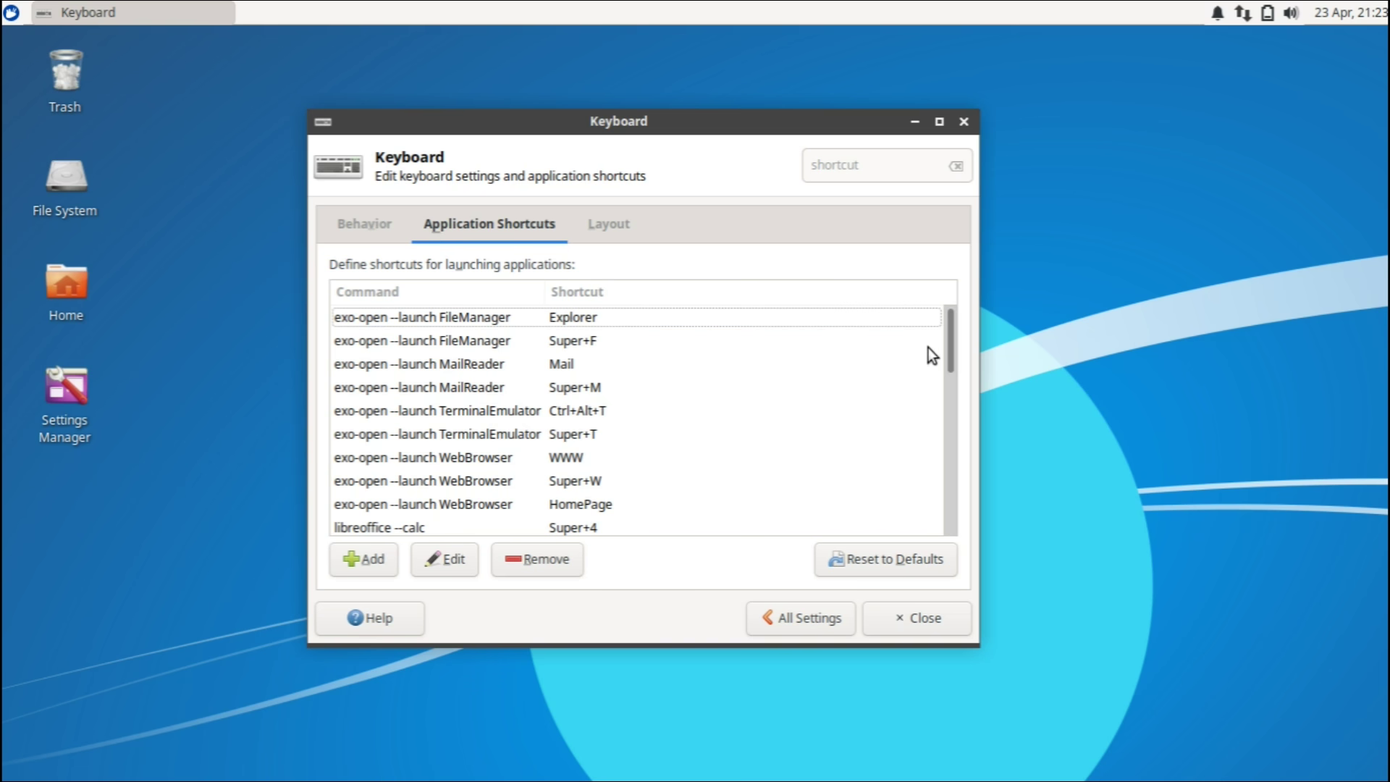
{"action": "left_click_drag", "start_coordinate": [947, 345], "coordinate": [941, 534]}
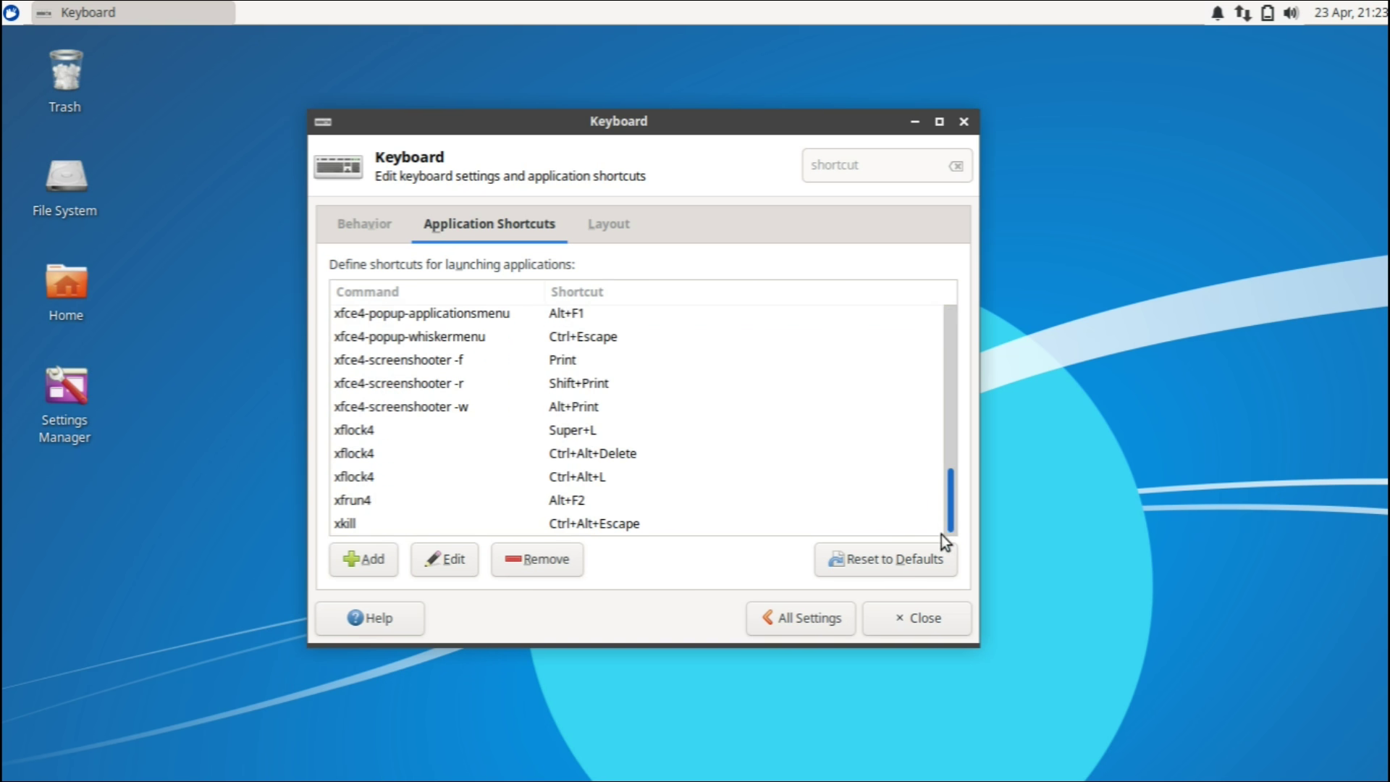
{"action": "left_click", "coordinate": [606, 226]}
{"action": "left_click", "coordinate": [775, 617]}
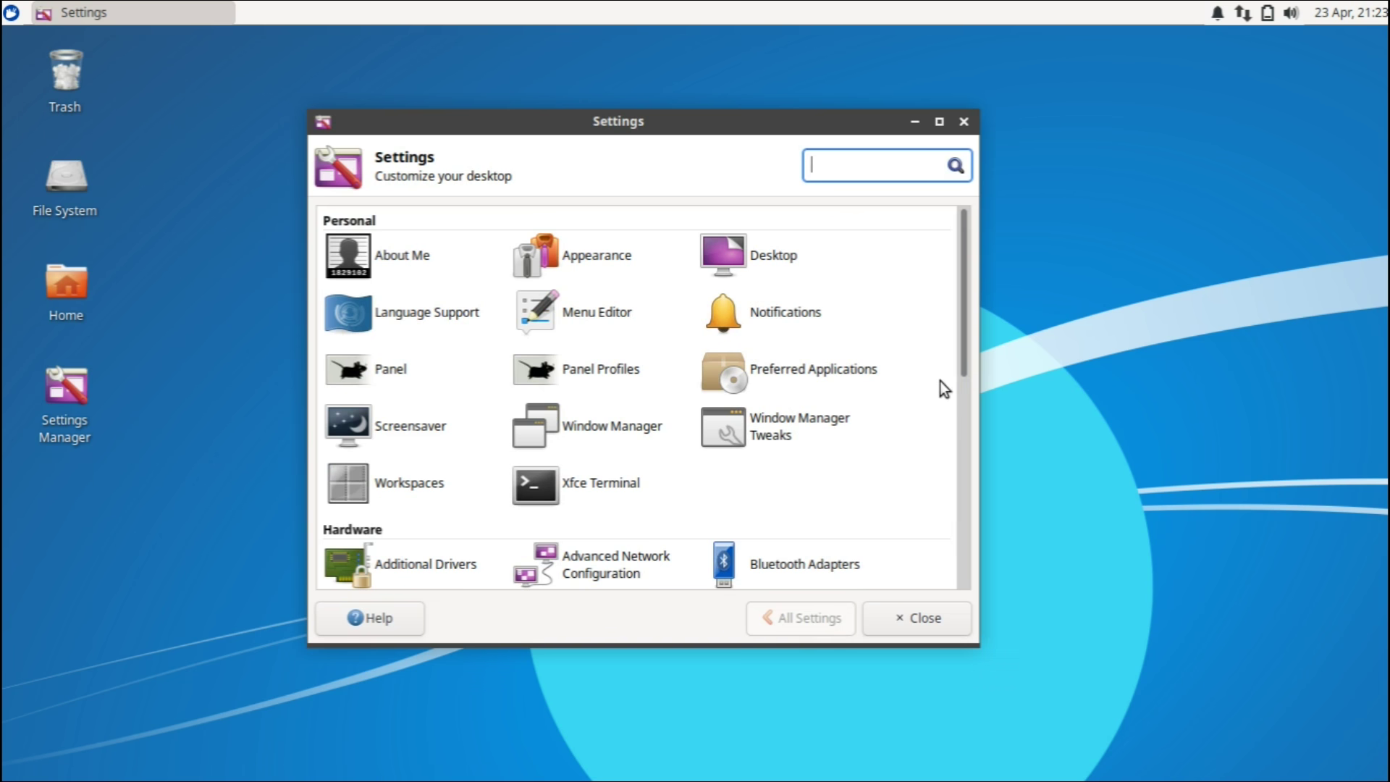
- Scroll through the Settings Manager categories, then close the Settings Manager window
{"action": "left_click_drag", "start_coordinate": [961, 363], "coordinate": [960, 578]}
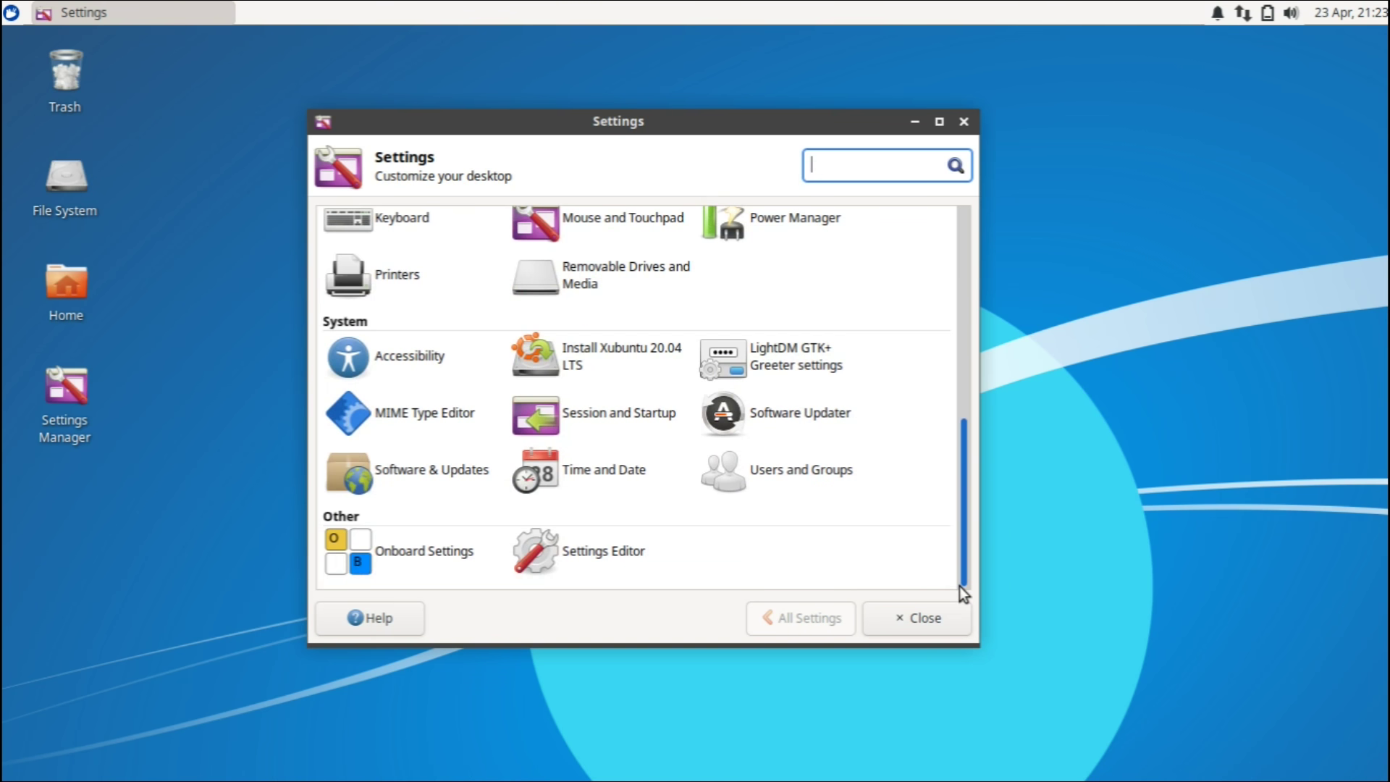
{"action": "scroll", "coordinate": [940, 507], "scroll_direction": "up", "scroll_amount": 10}
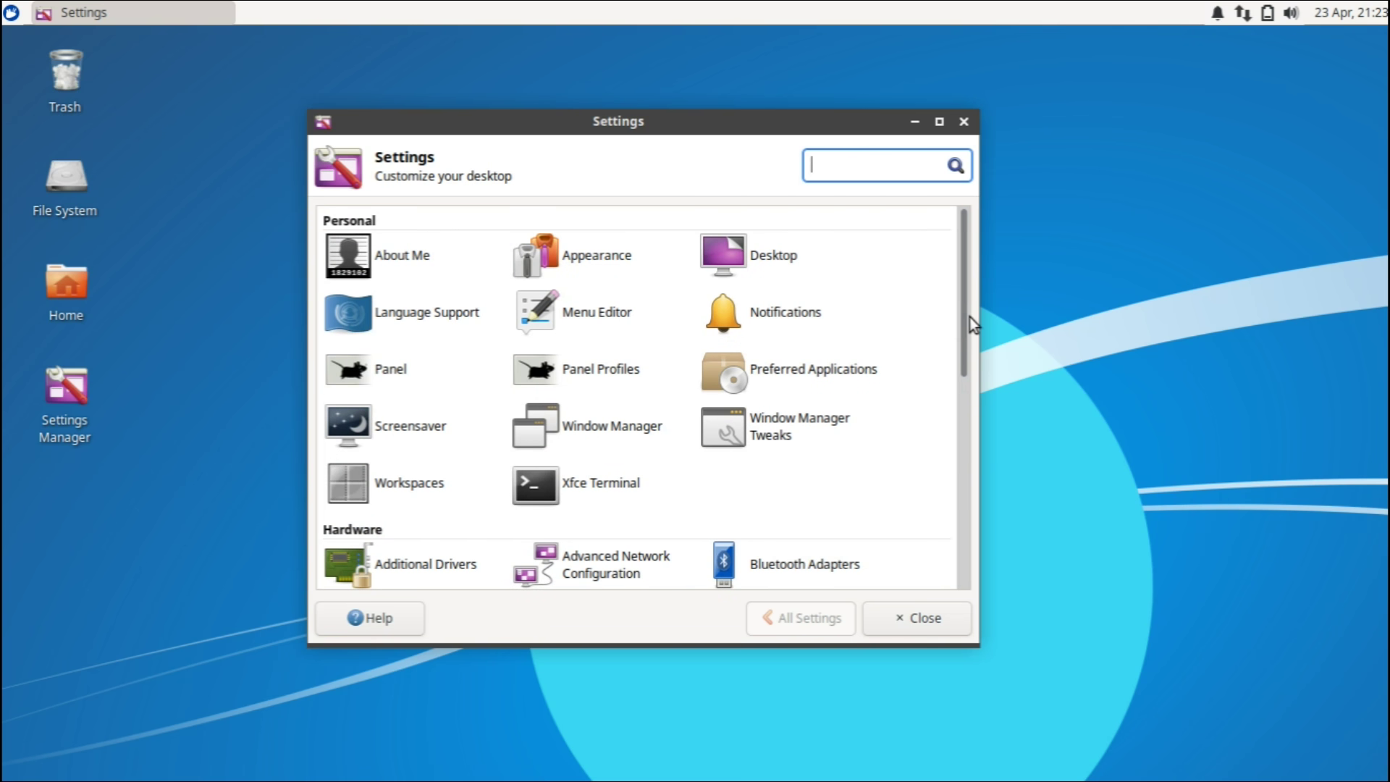
{"action": "scroll", "coordinate": [953, 423], "scroll_direction": "down", "scroll_amount": 5}
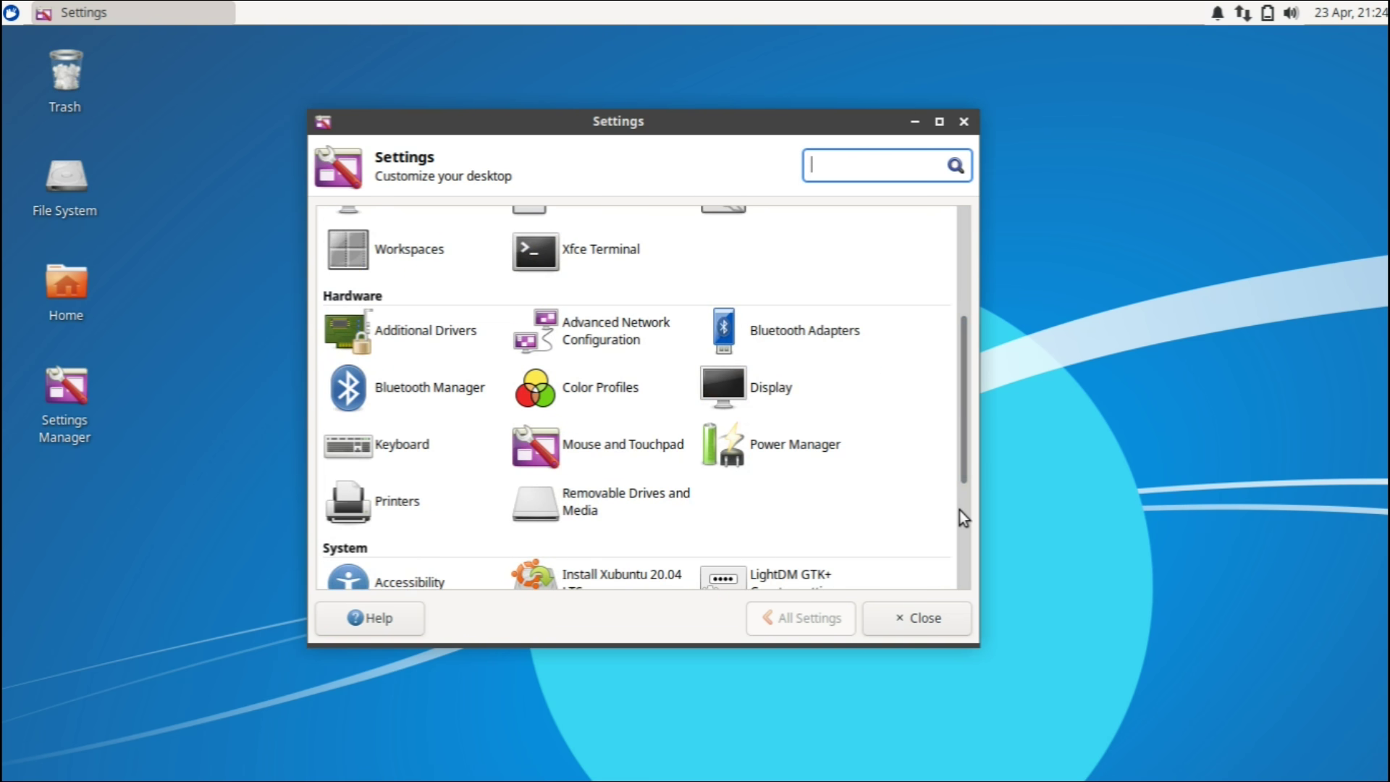
{"action": "scroll", "coordinate": [963, 517], "scroll_direction": "down", "scroll_amount": 4}
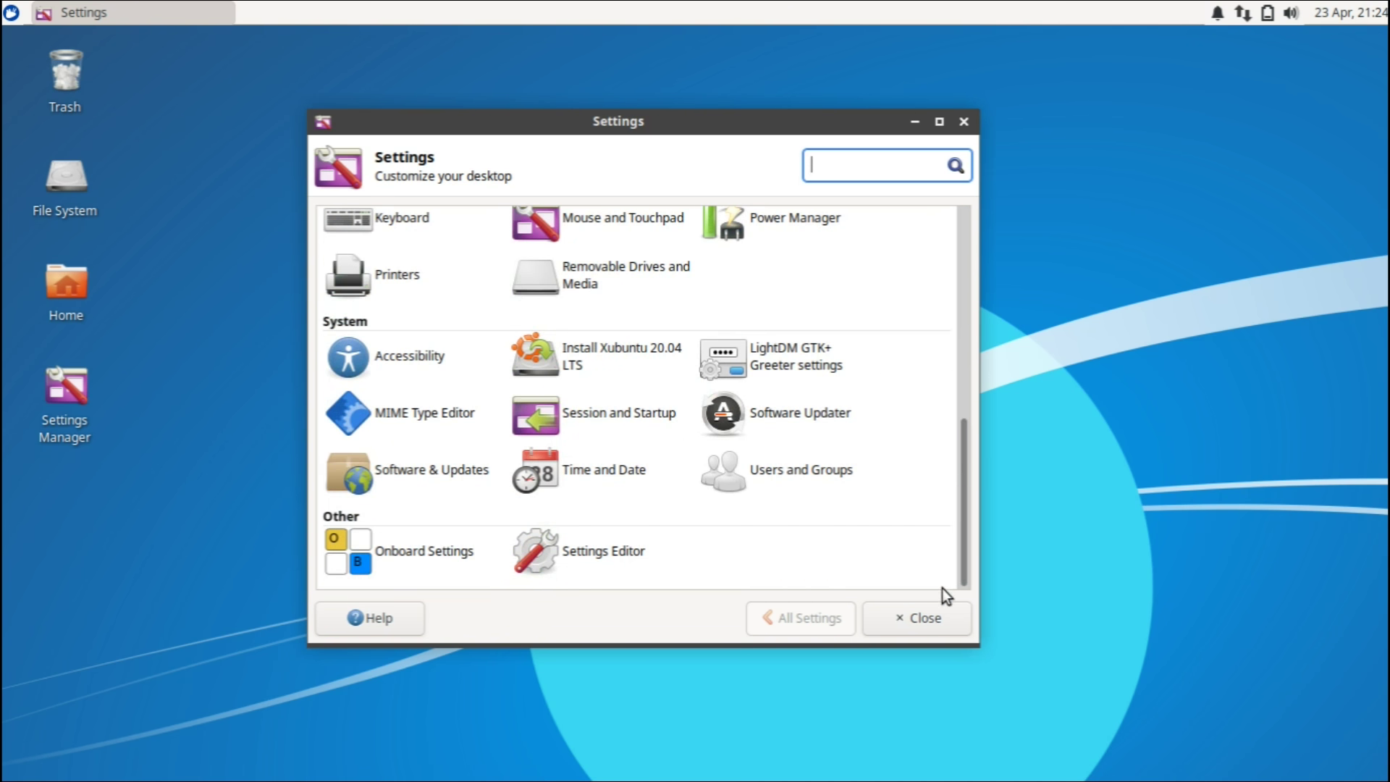
{"action": "left_click", "coordinate": [934, 621]}
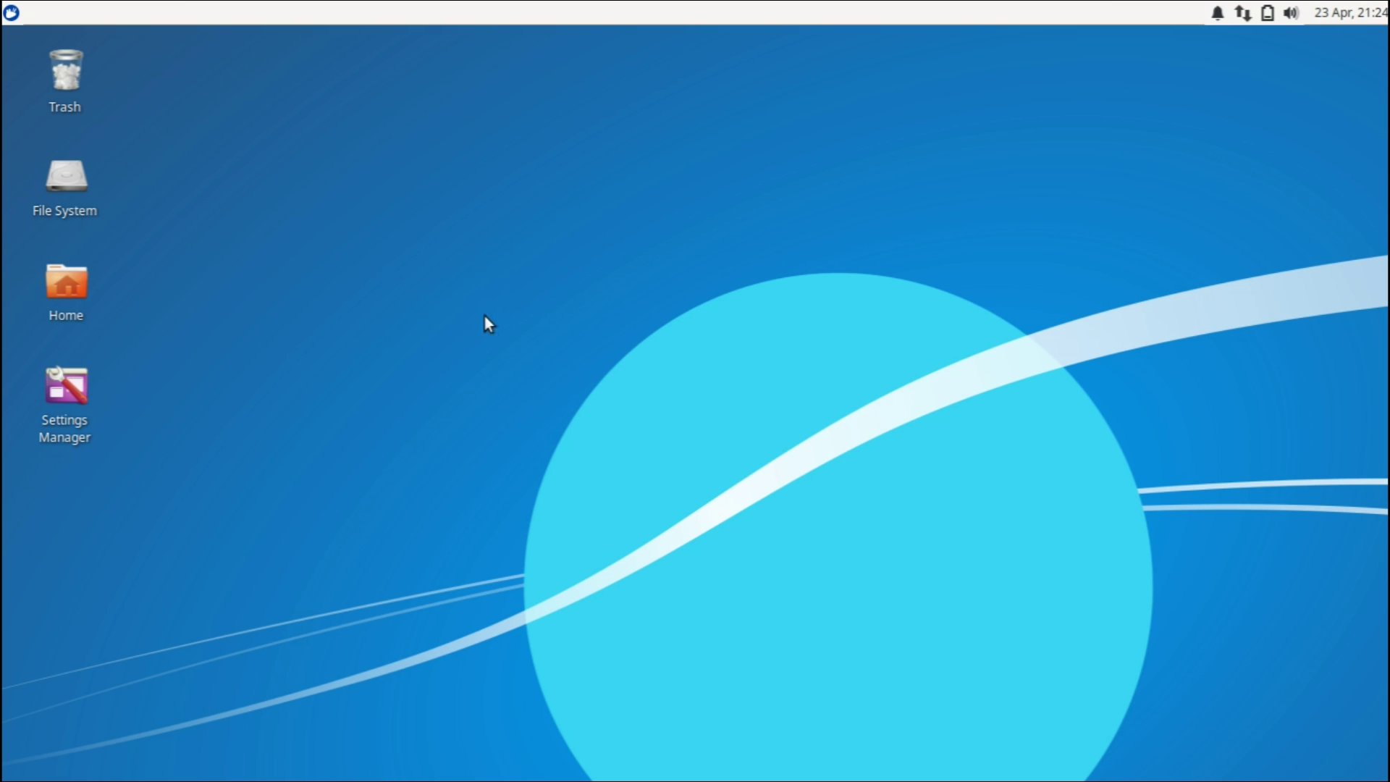
{"action": "left_click", "coordinate": [8, 10]}
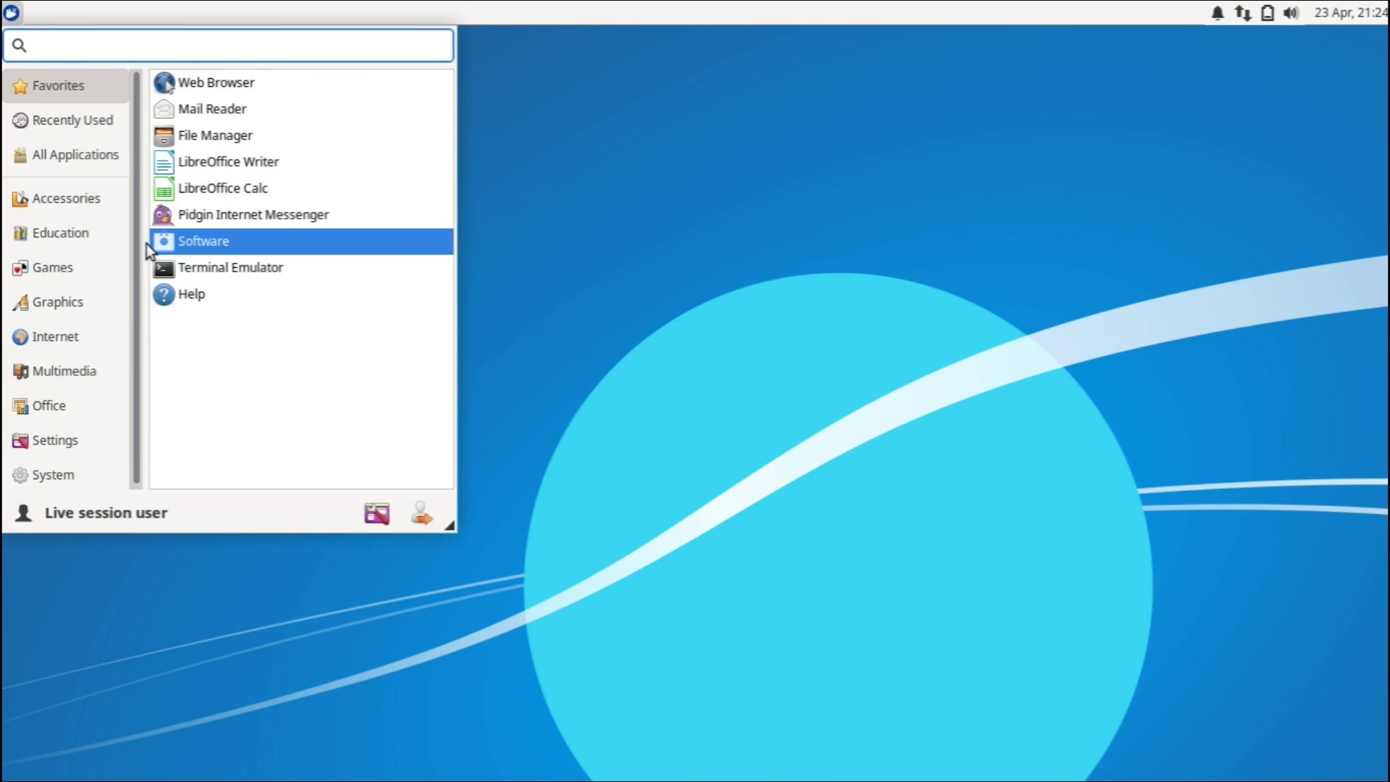
{"action": "scroll", "coordinate": [137, 244], "scroll_direction": "down", "scroll_amount": 1}
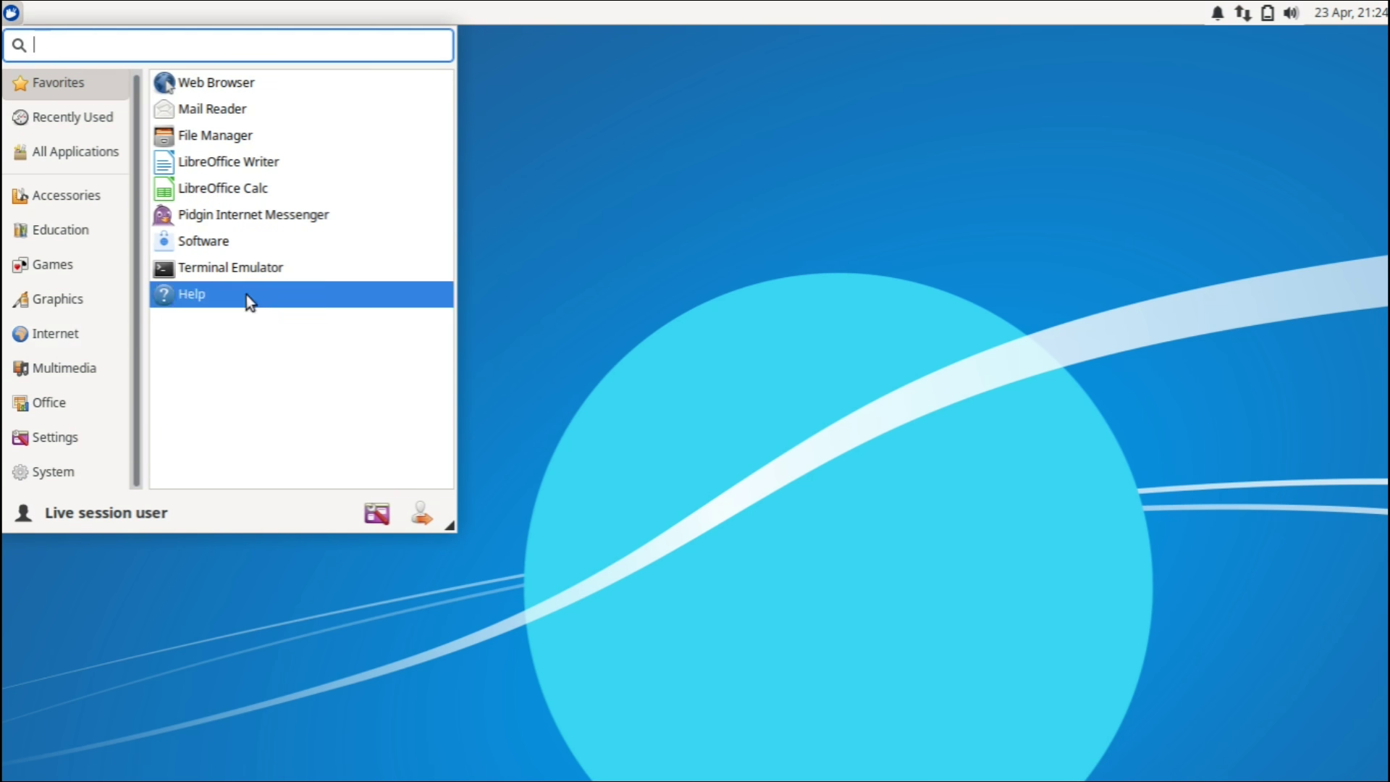
{"action": "type", "text": "task ma"}
{"action": "key", "text": "Return"}
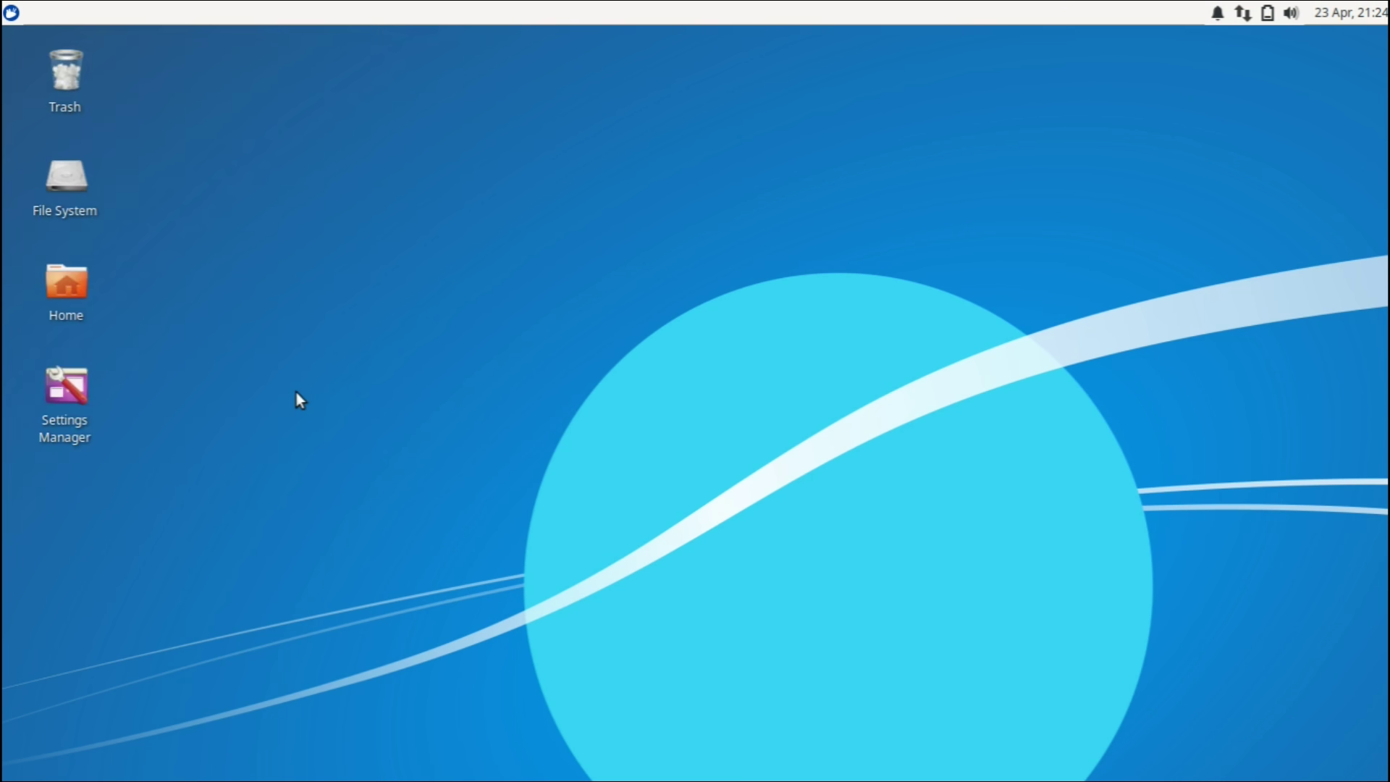
{"action": "left_click_drag", "start_coordinate": [279, 46], "coordinate": [627, 147]}
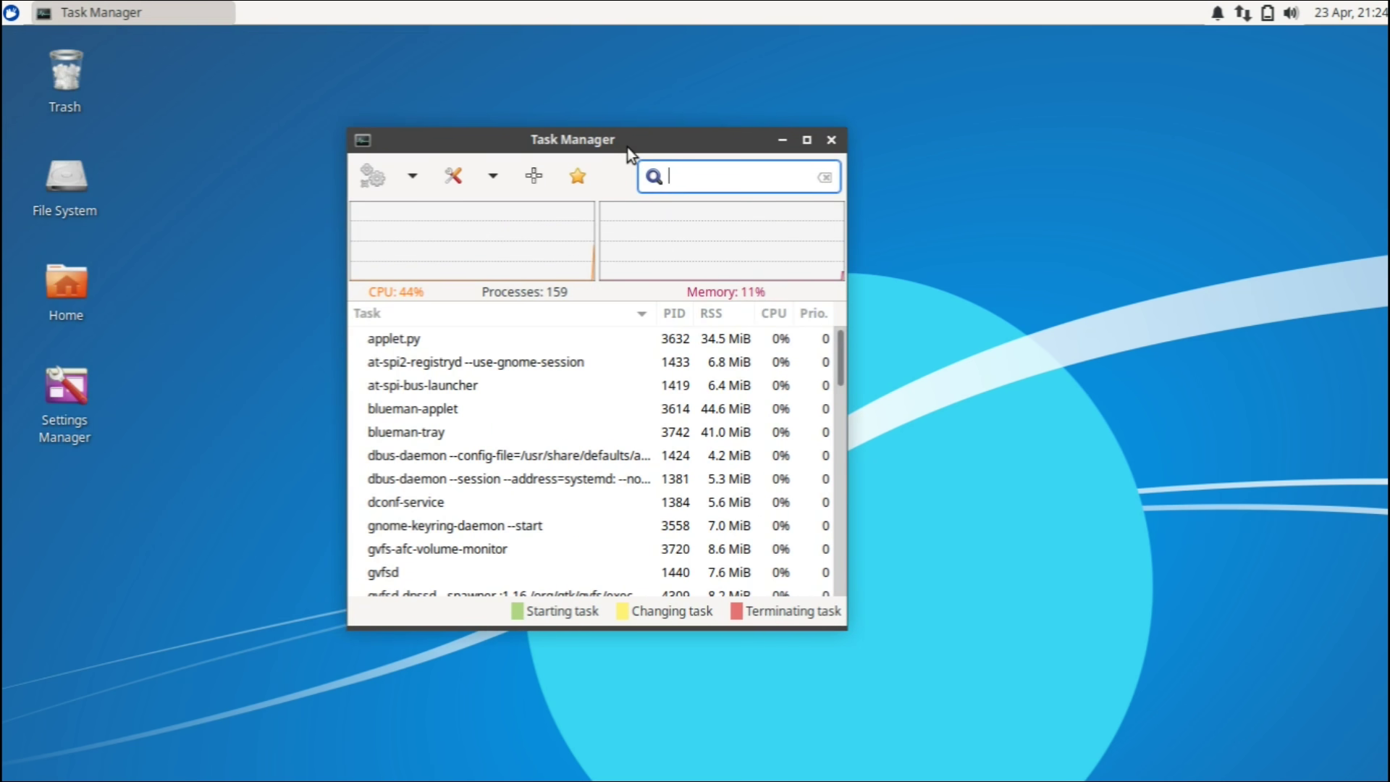
{"action": "left_click", "coordinate": [807, 140]}
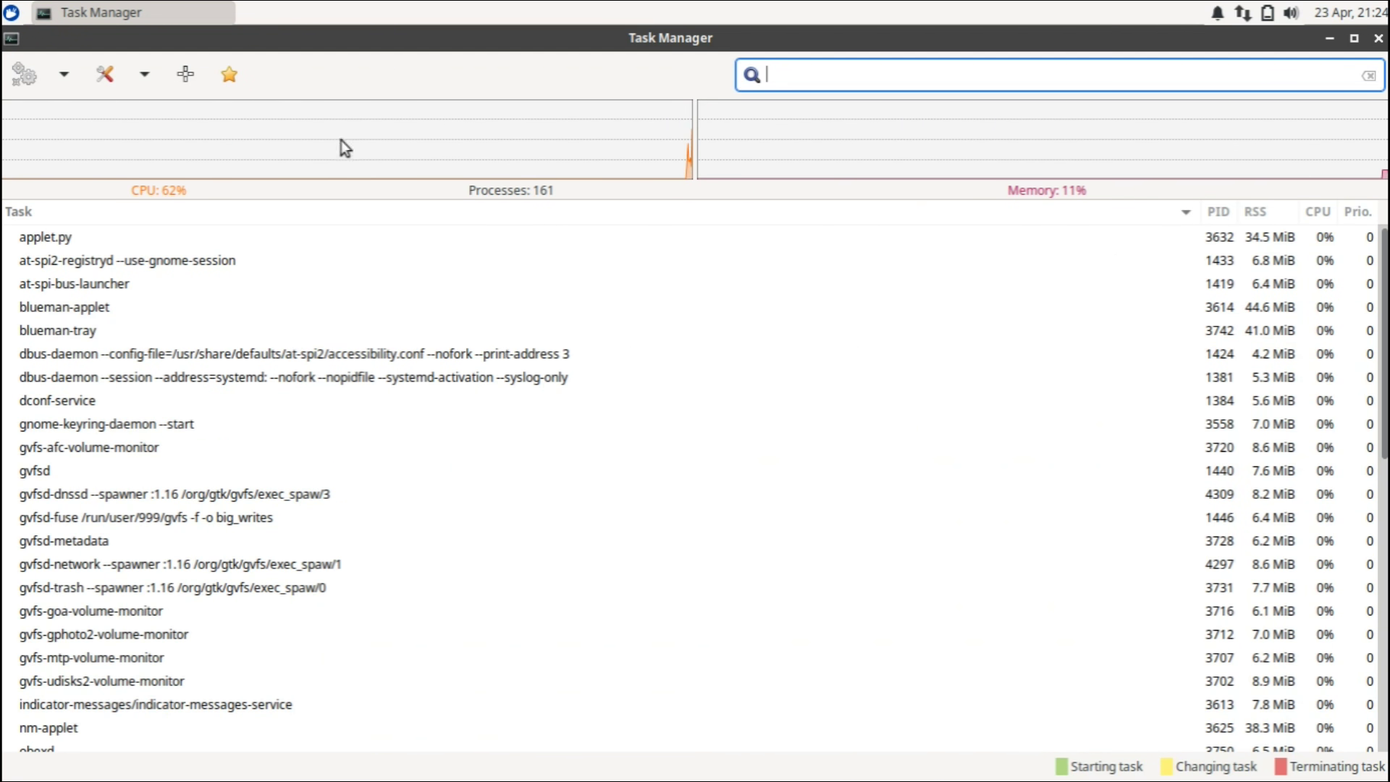
{"action": "left_click", "coordinate": [70, 73]}
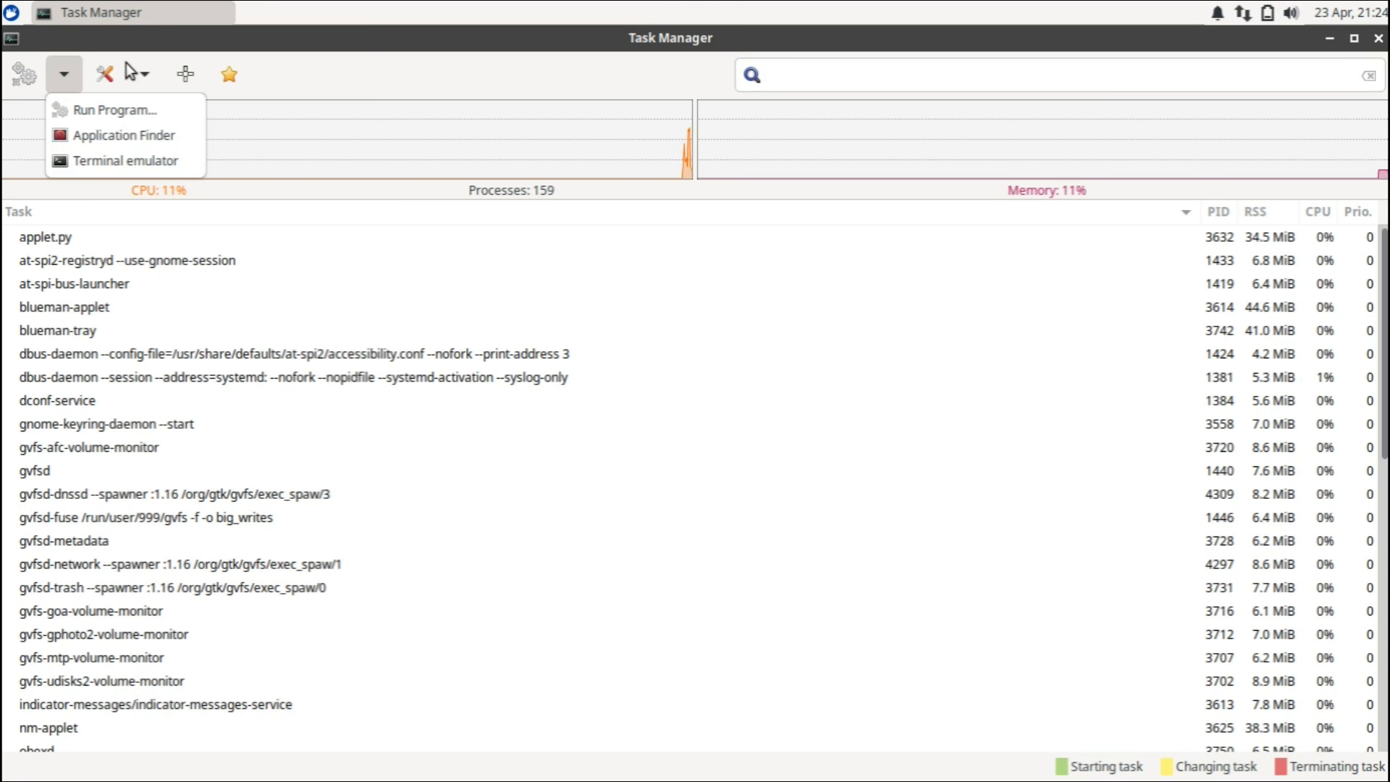
{"action": "left_click", "coordinate": [142, 76]}
{"action": "left_click", "coordinate": [142, 75]}
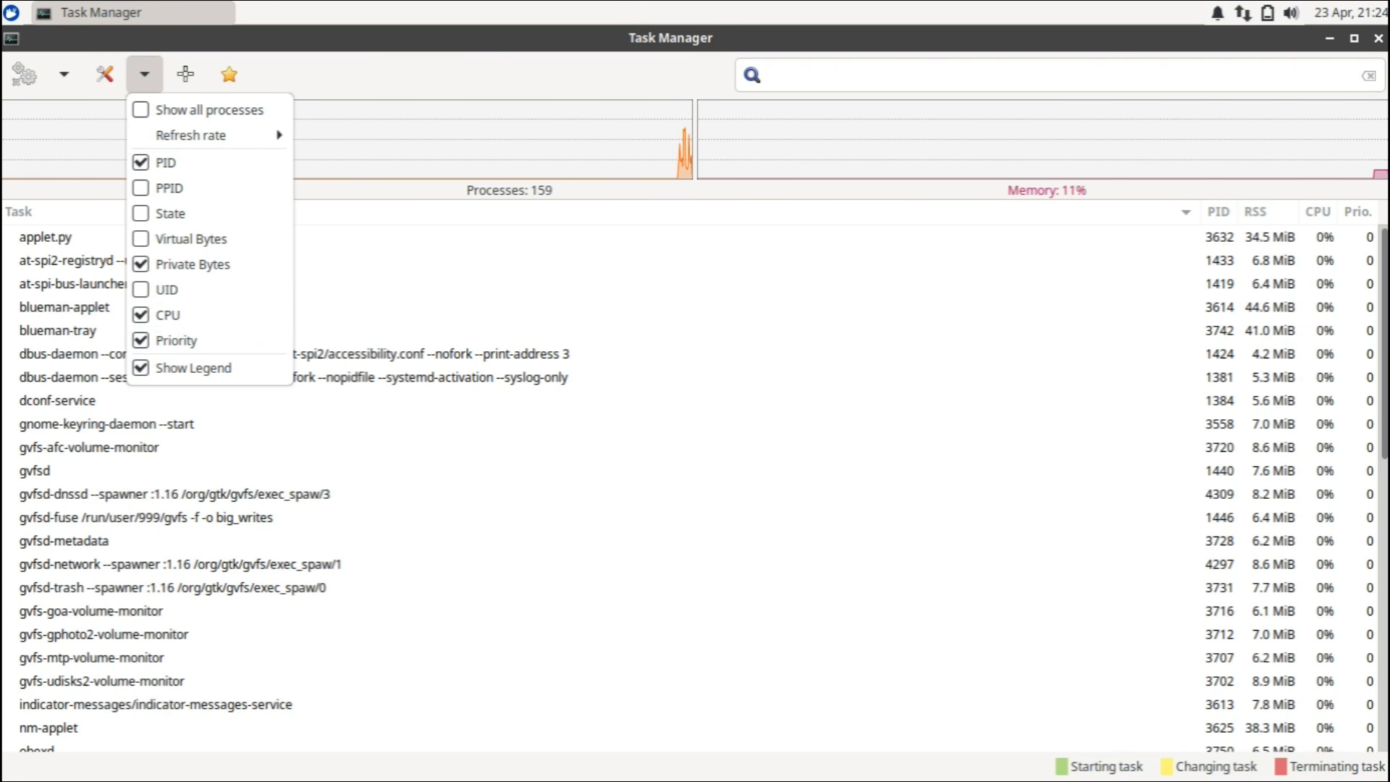
{"action": "left_click", "coordinate": [1386, 608]}
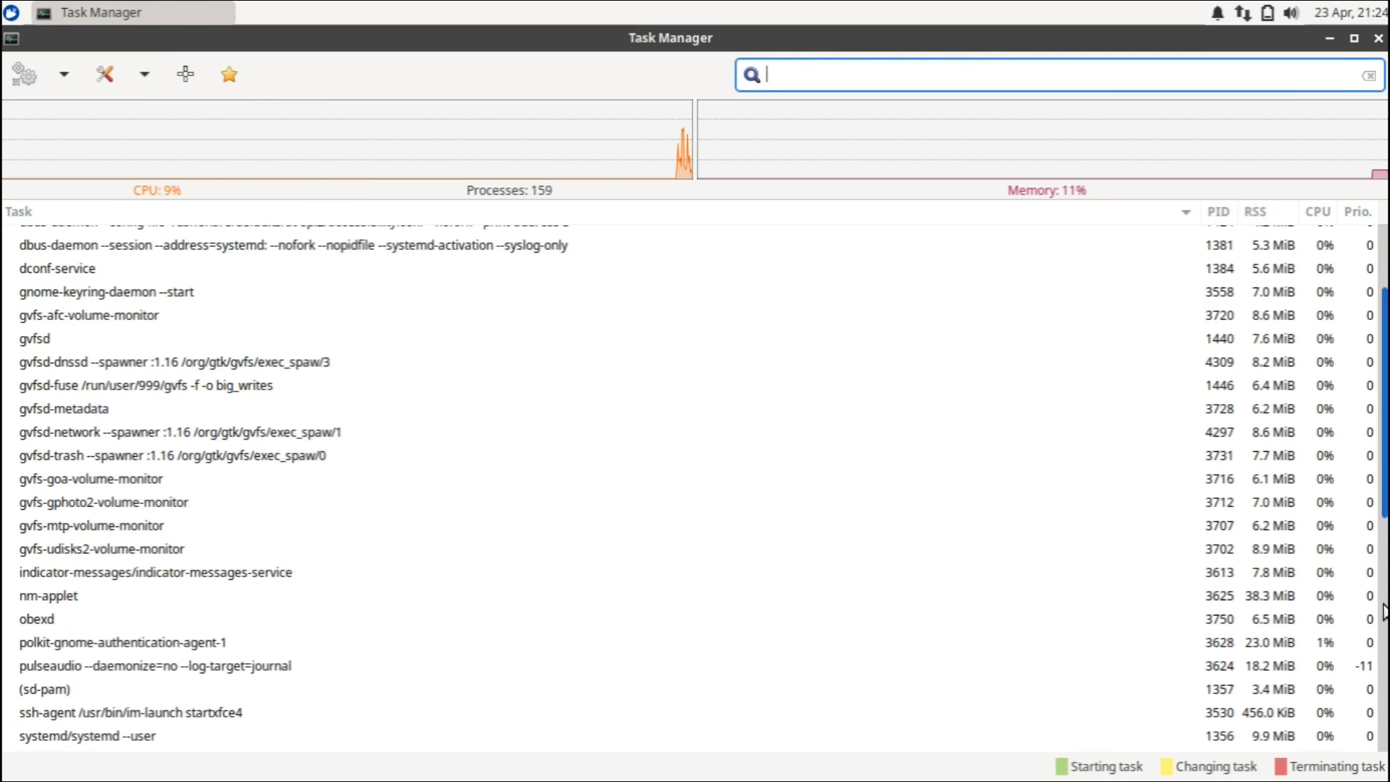
{"action": "left_click", "coordinate": [1379, 38]}
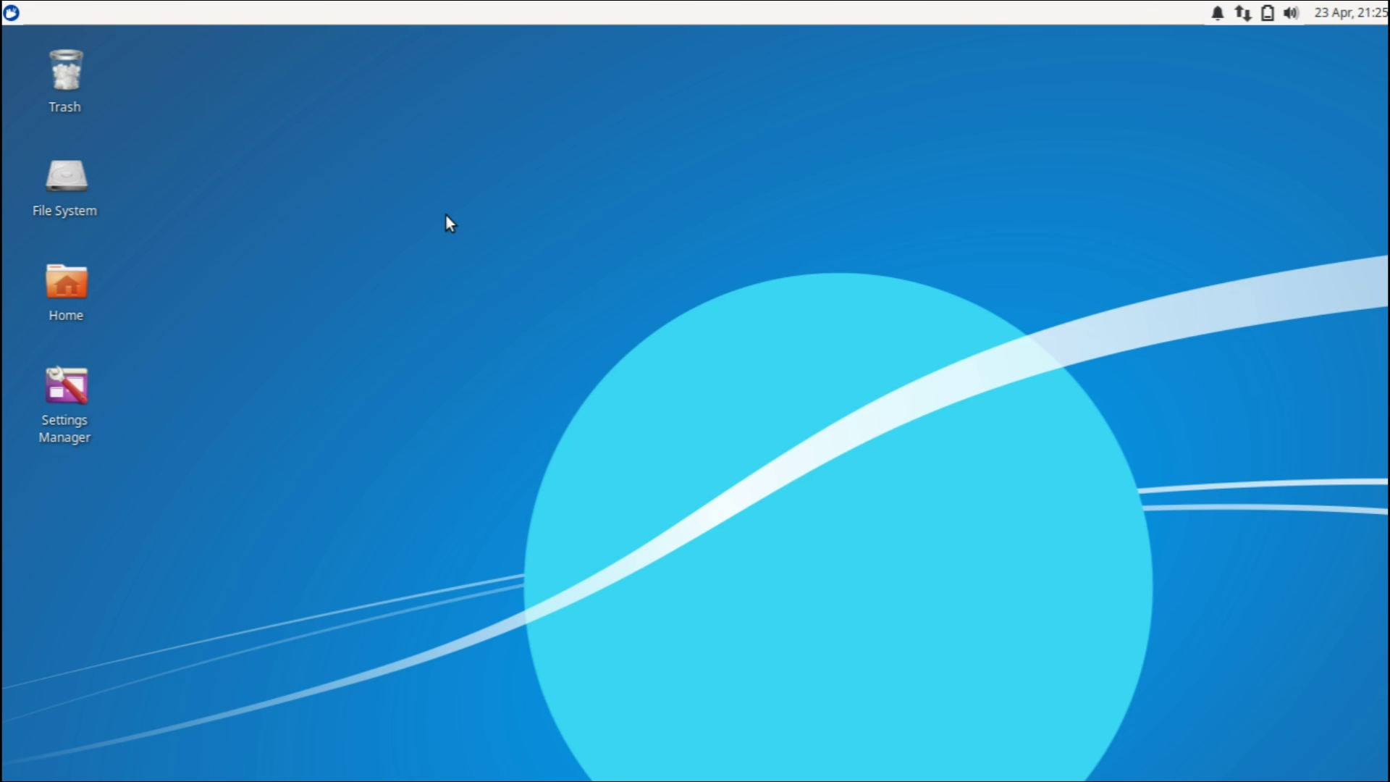
{"action": "left_click", "coordinate": [12, 13]}
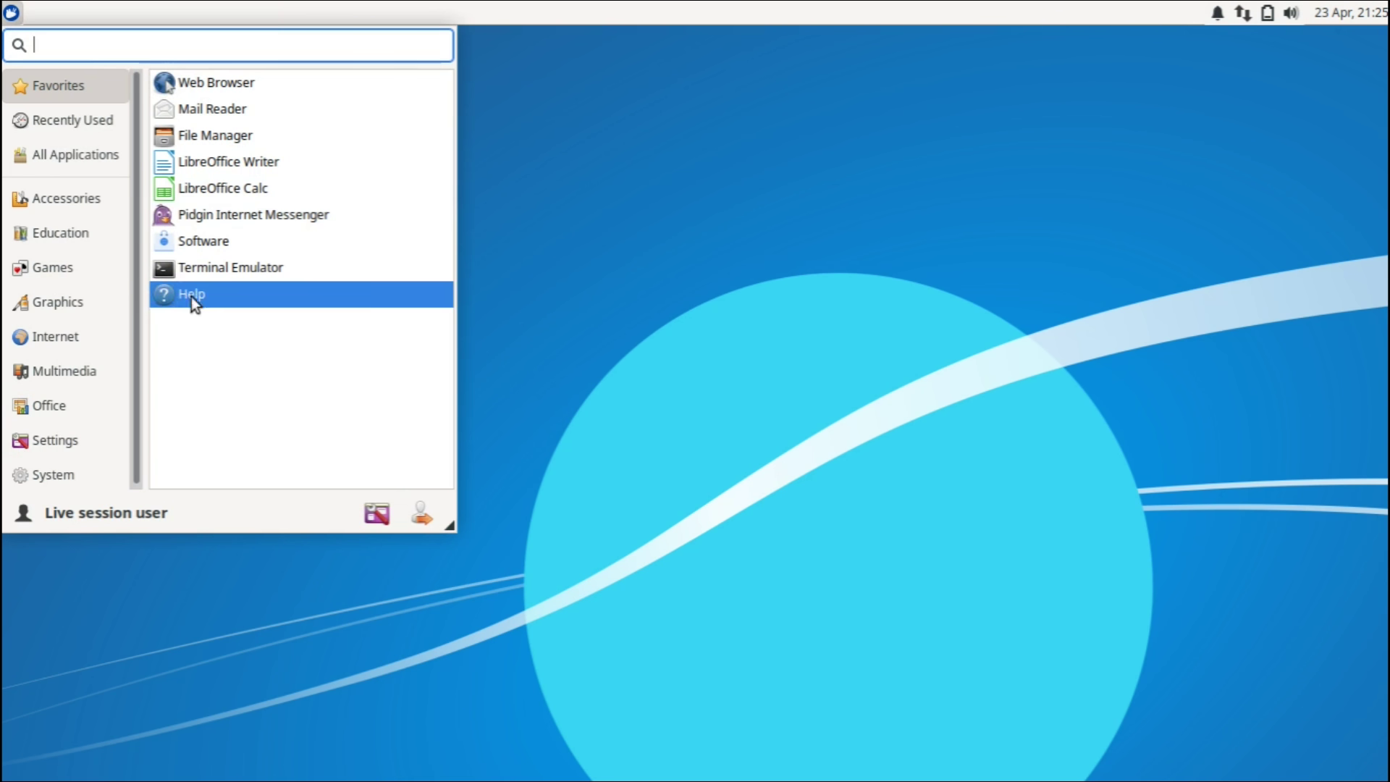
{"action": "left_click", "coordinate": [99, 325]}
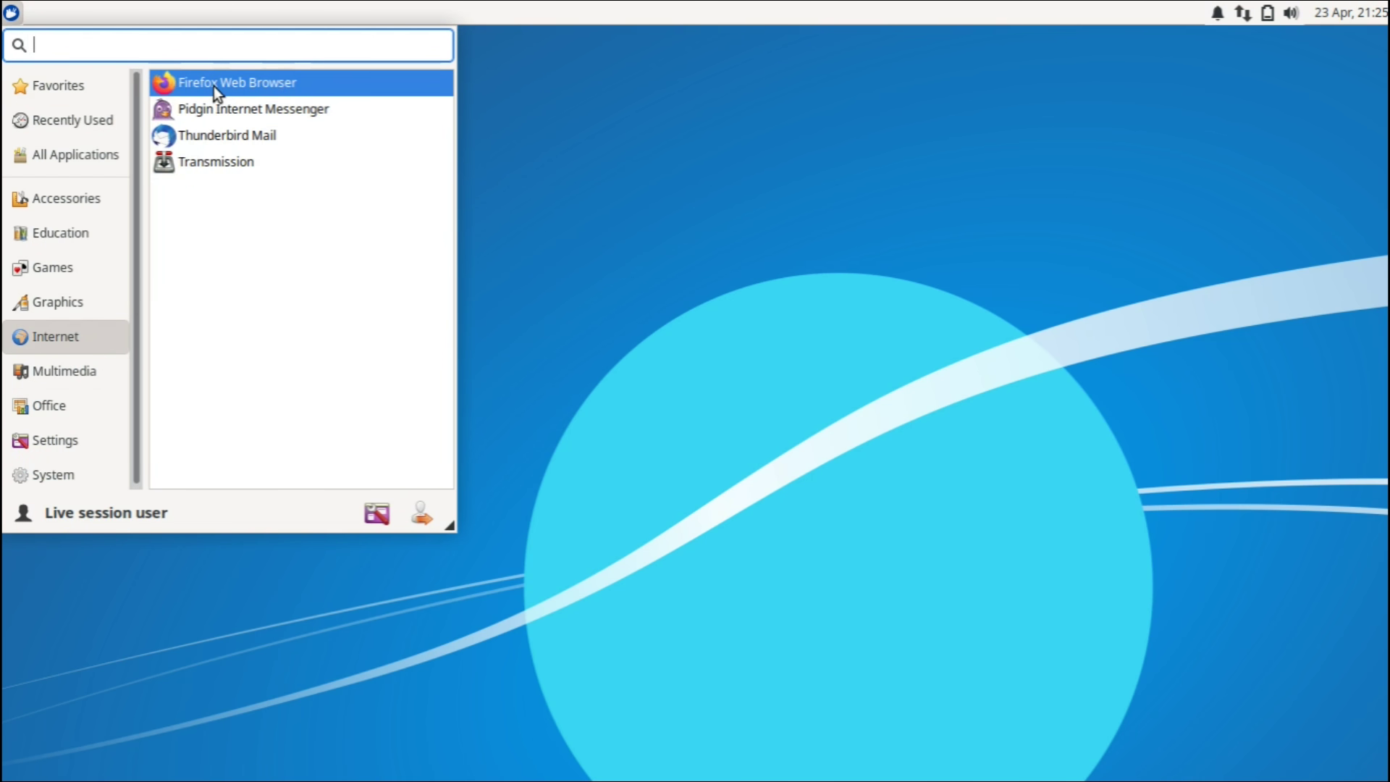
{"action": "left_click", "coordinate": [1123, 425]}
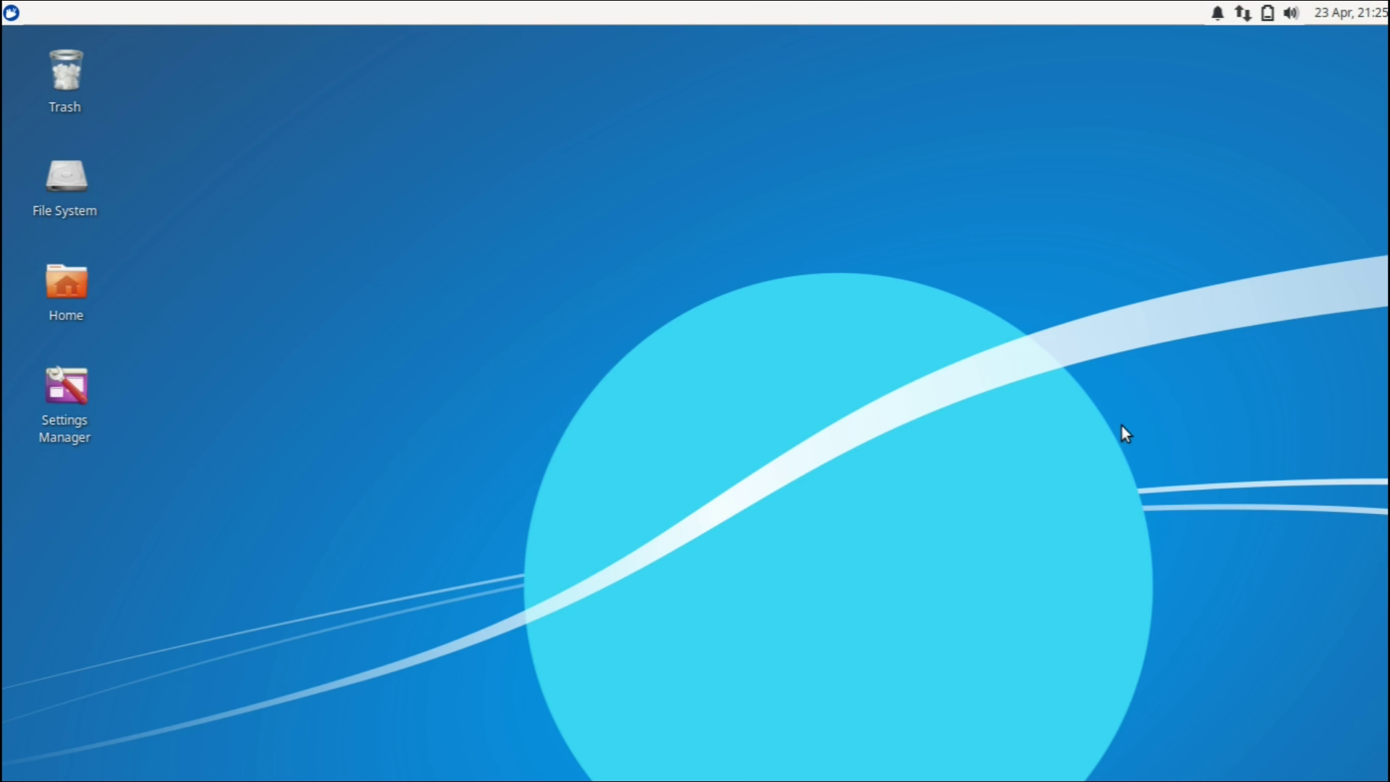
{"action": "left_click", "coordinate": [1375, 18]}
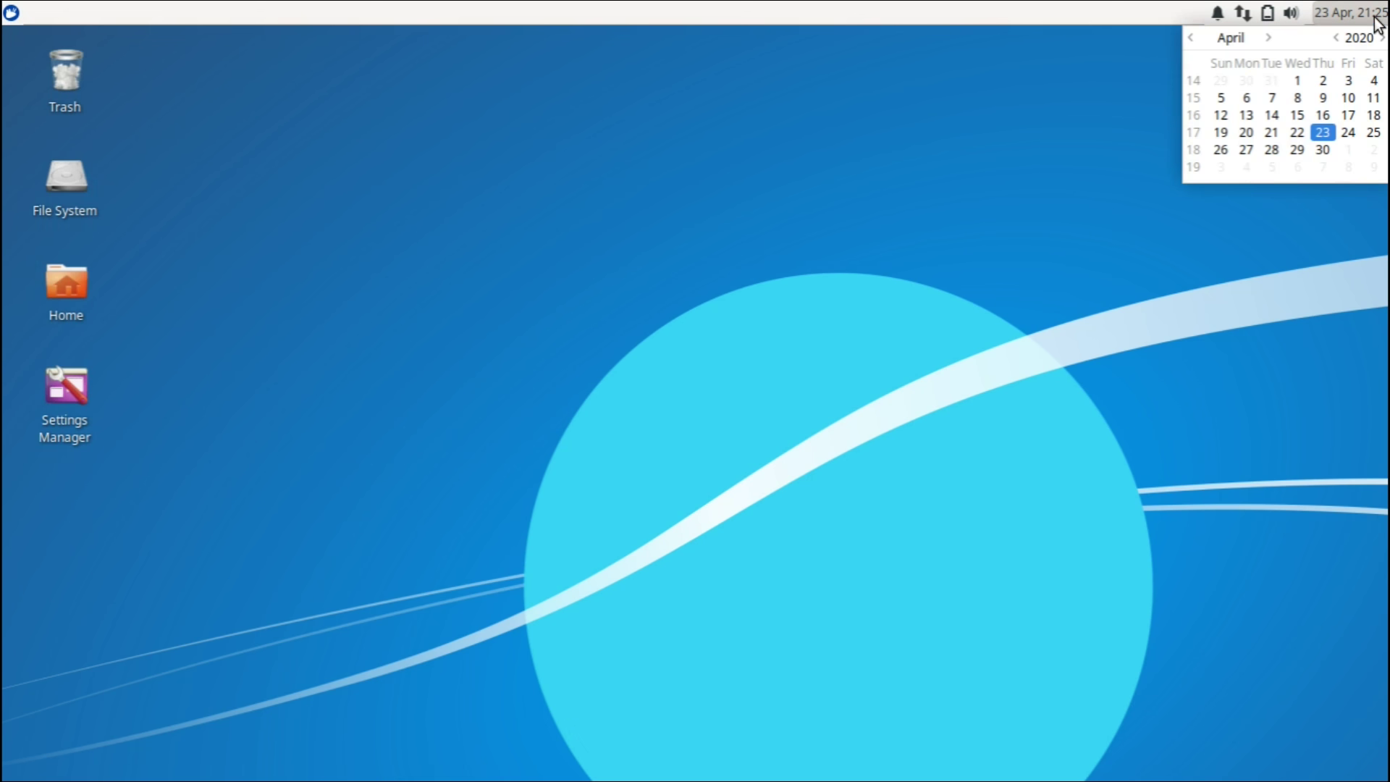
{"action": "left_click", "coordinate": [1092, 204]}
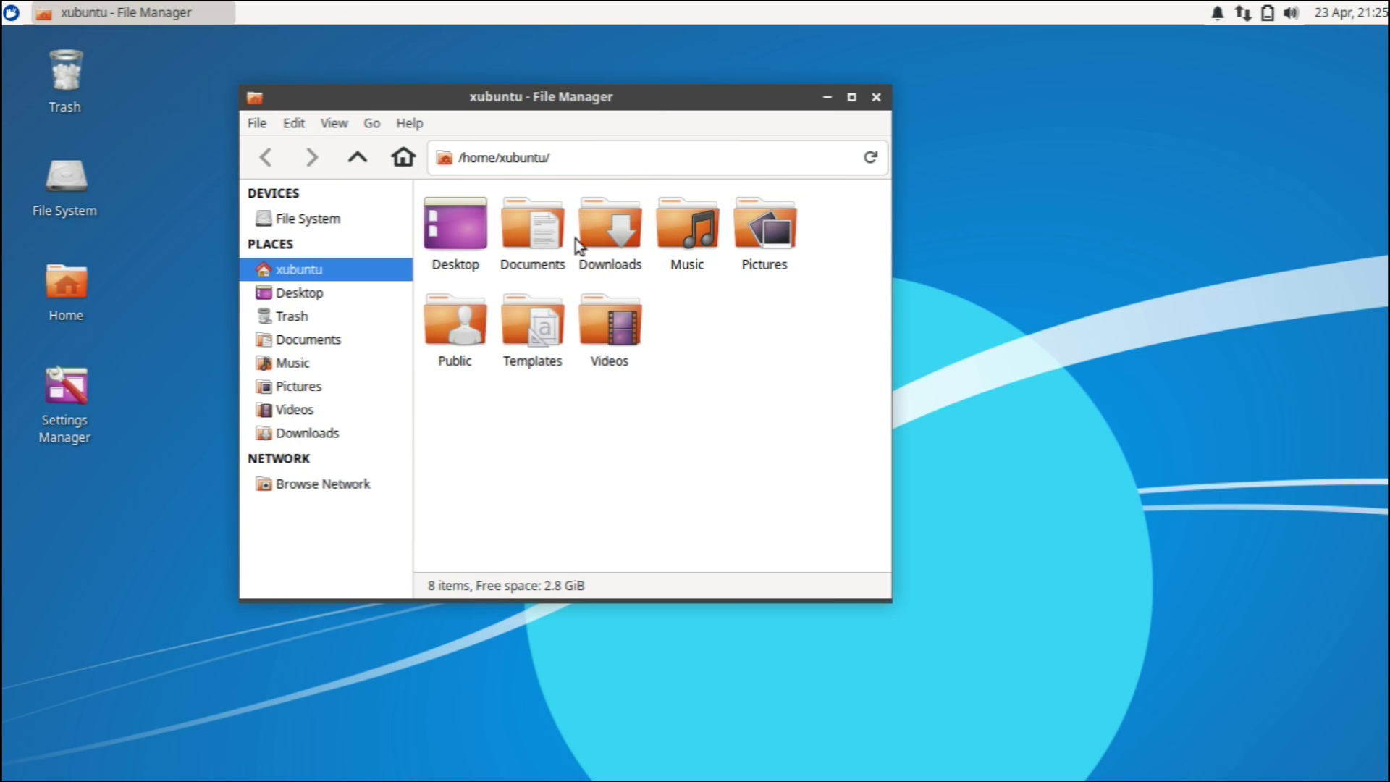
{"action": "left_click", "coordinate": [406, 126]}
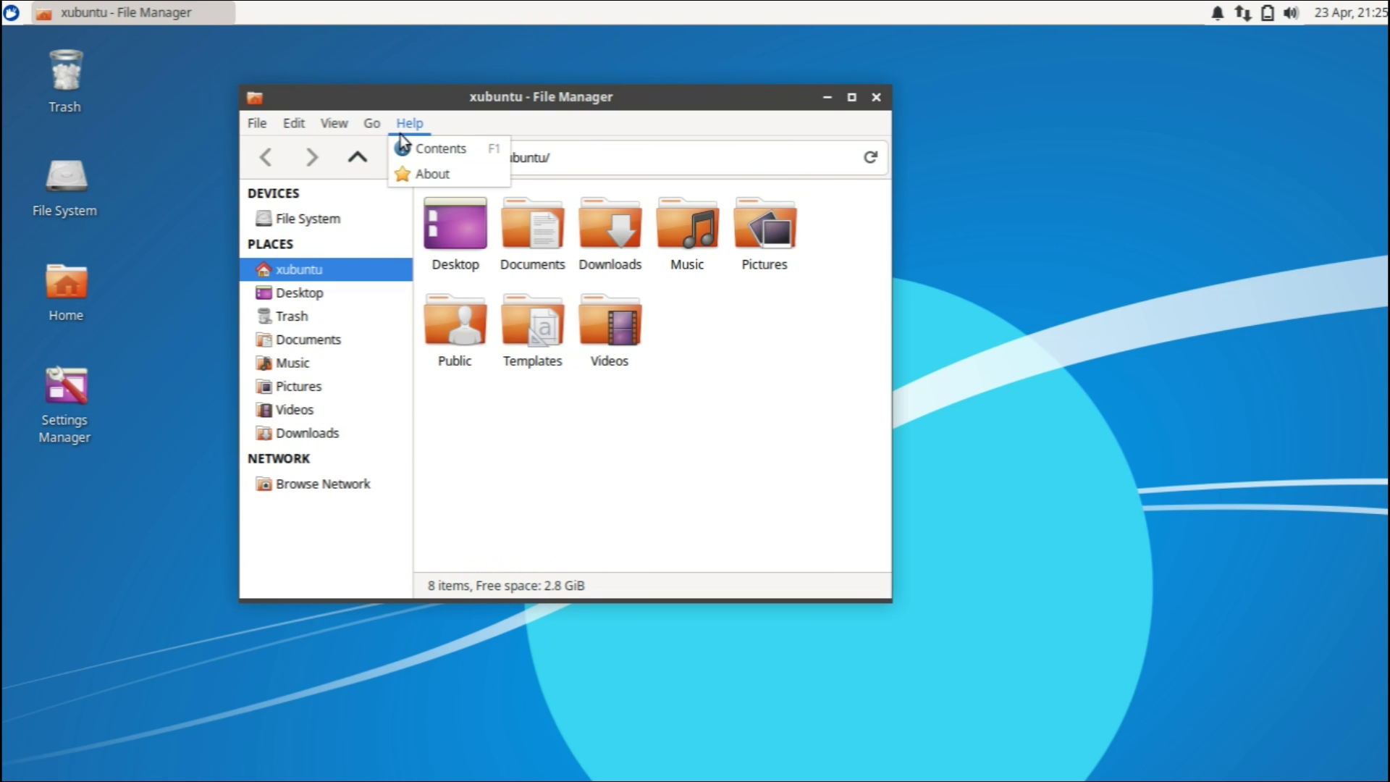
{"action": "left_click", "coordinate": [428, 171]}
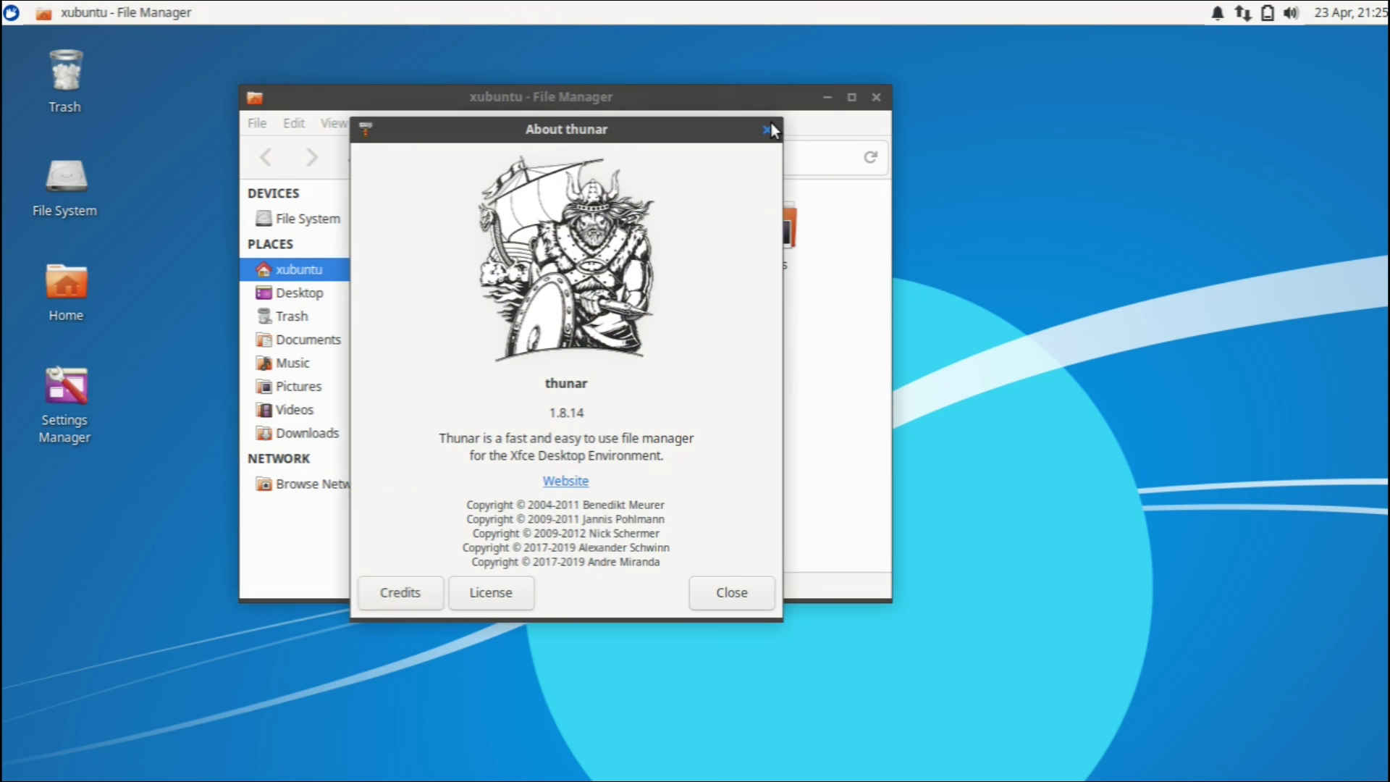
{"action": "left_click", "coordinate": [768, 130]}
- Close the file manager window, leaving the empty desktop with its icons
{"action": "left_click", "coordinate": [877, 97]}
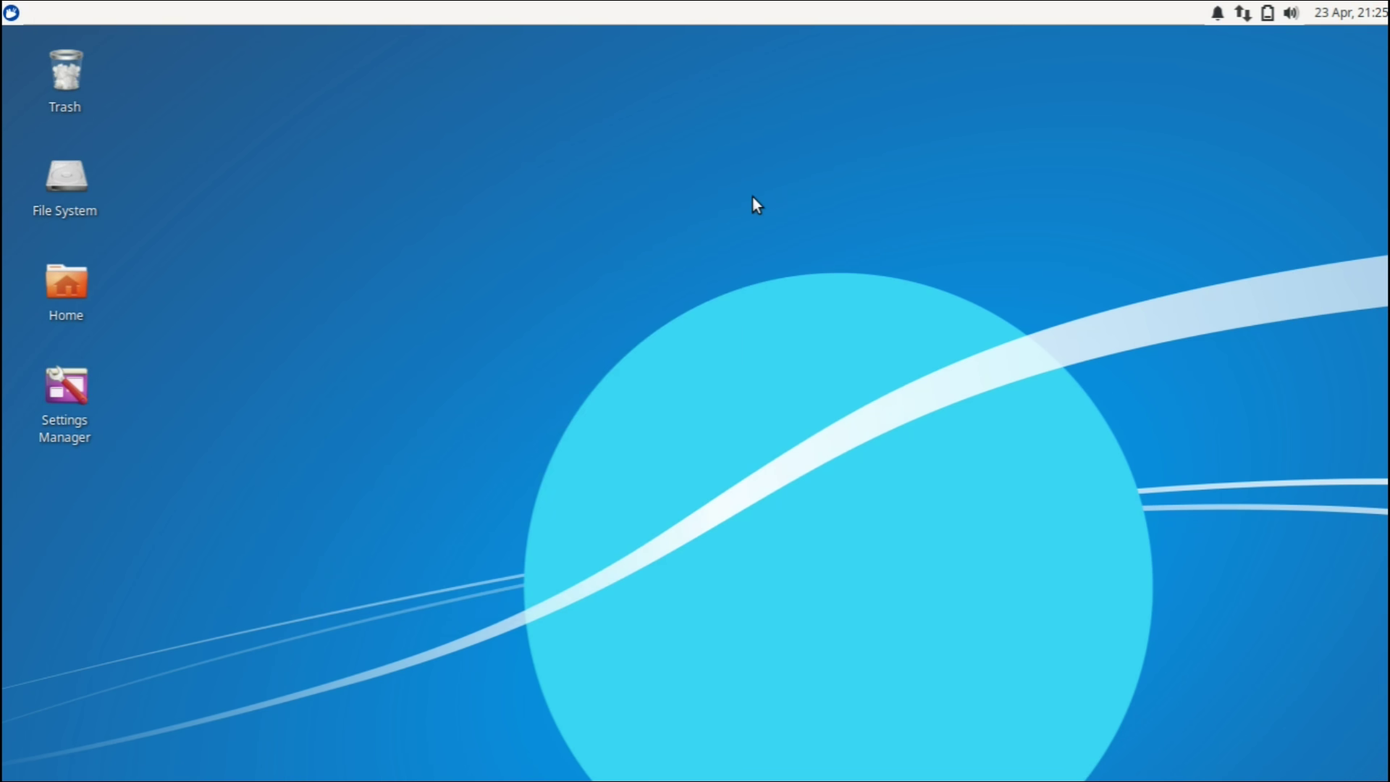